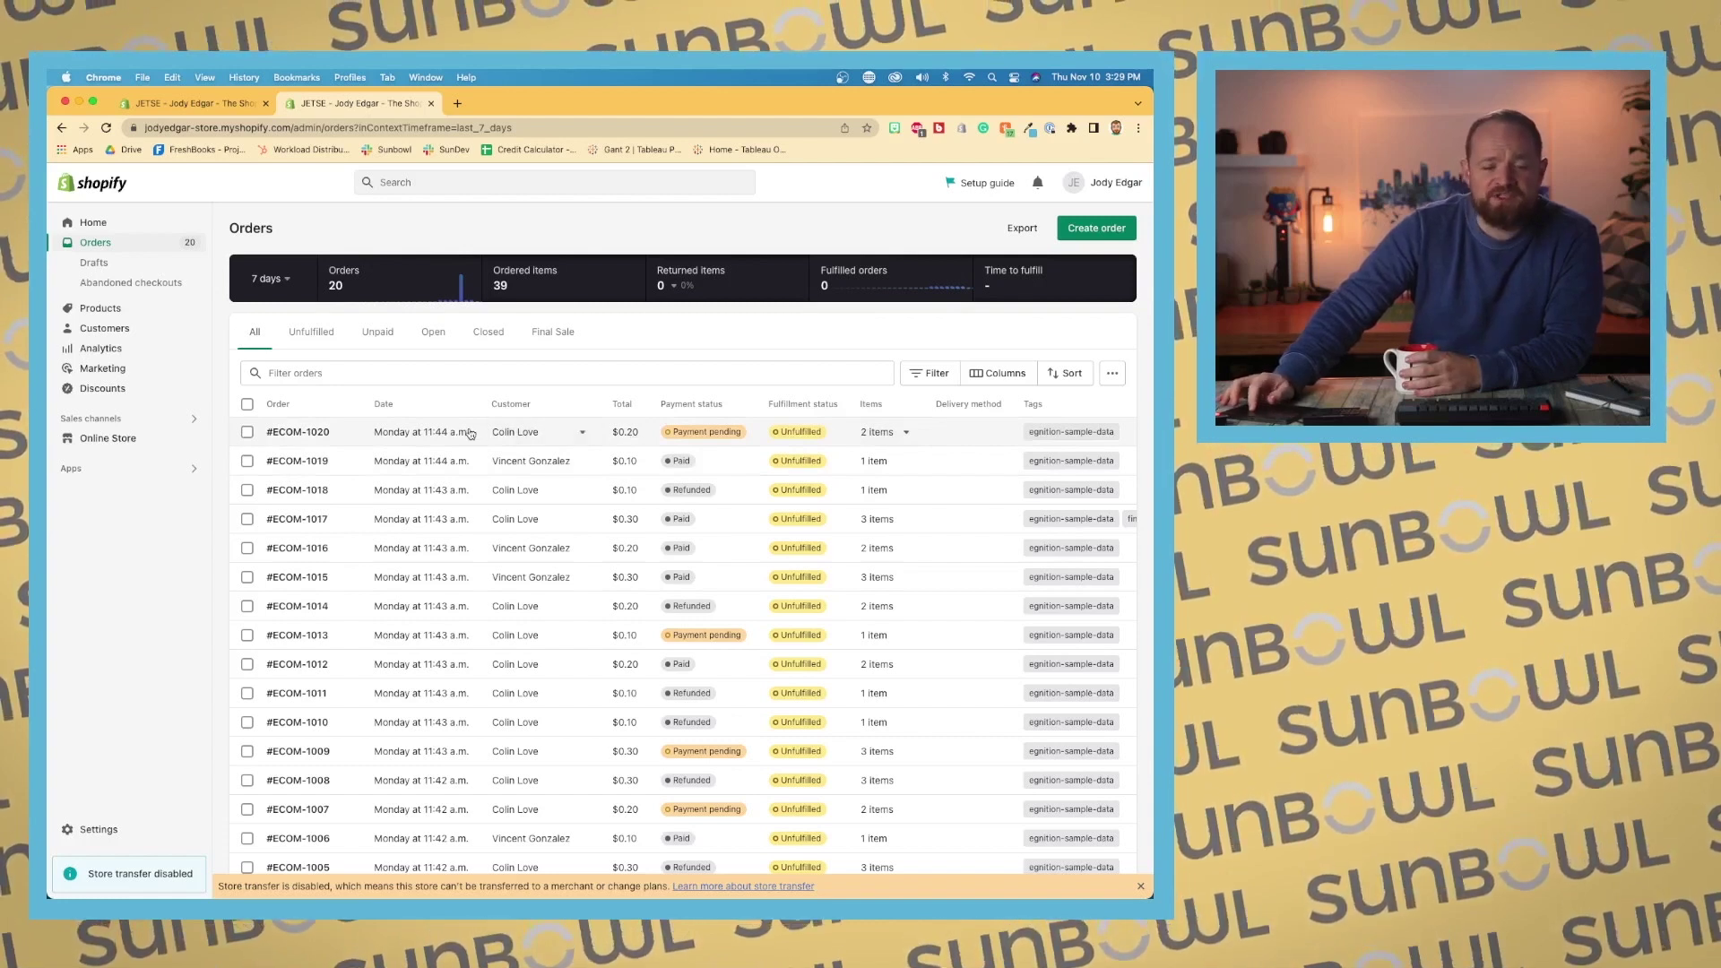
# Step: Preview the customer dropdown and the '2 items' popover on the #ECOM-1020 row
pyautogui.click(584, 434)
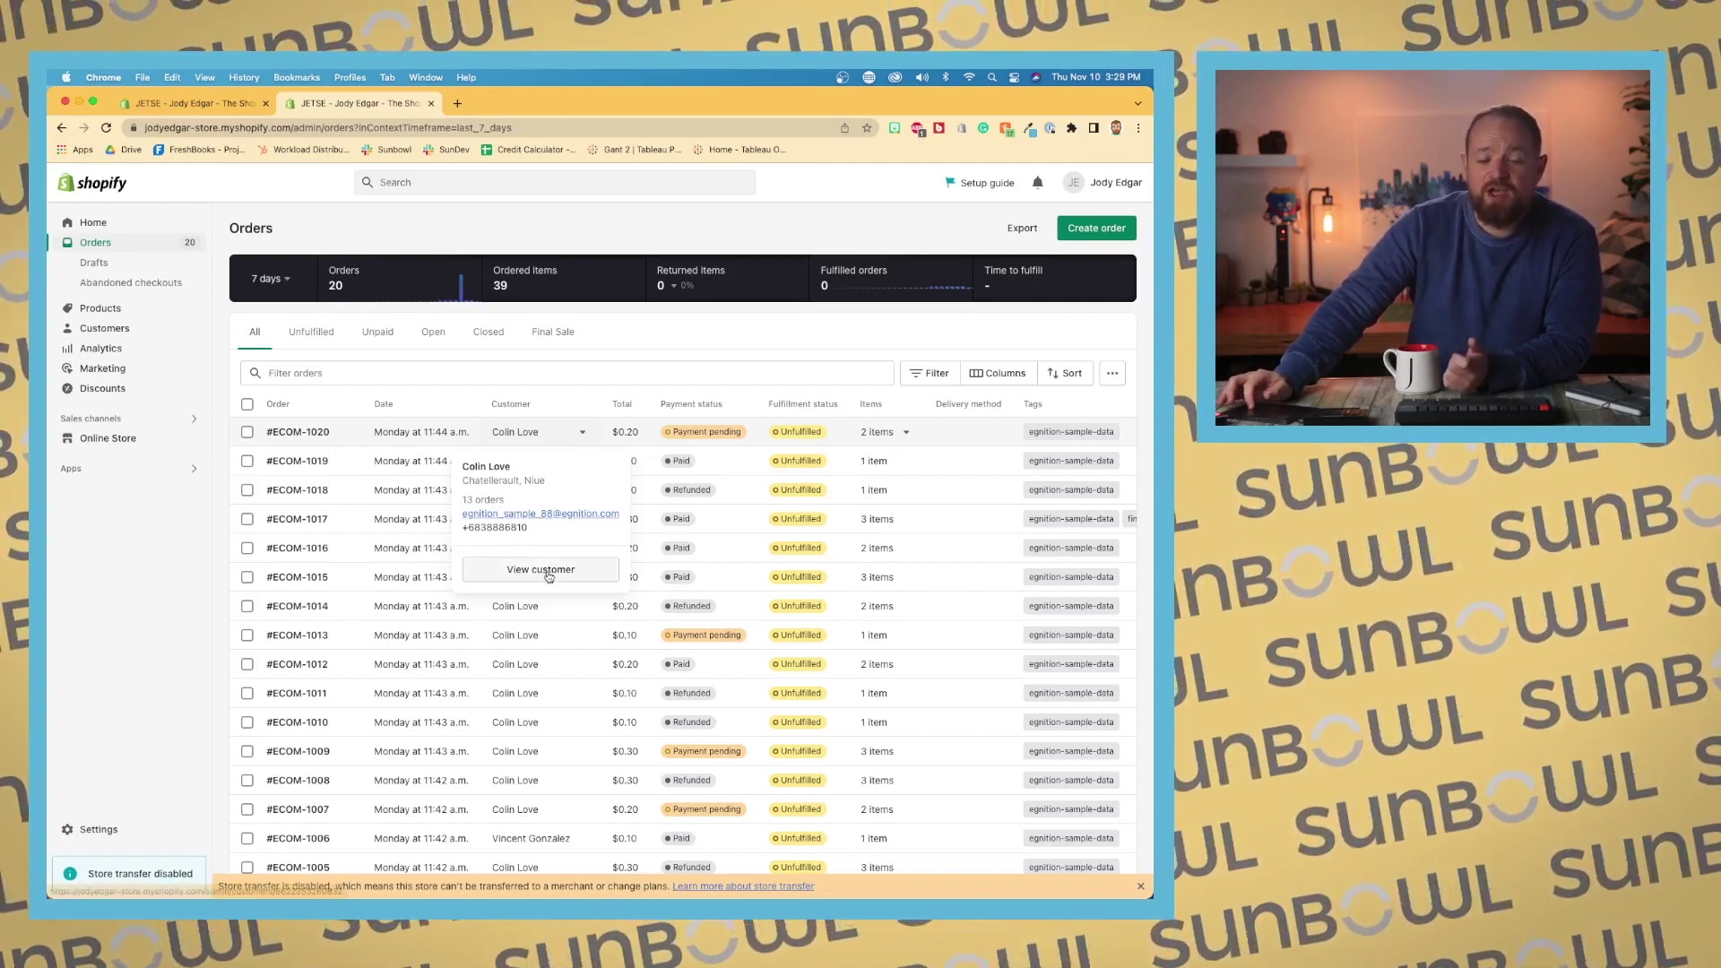
pyautogui.click(906, 437)
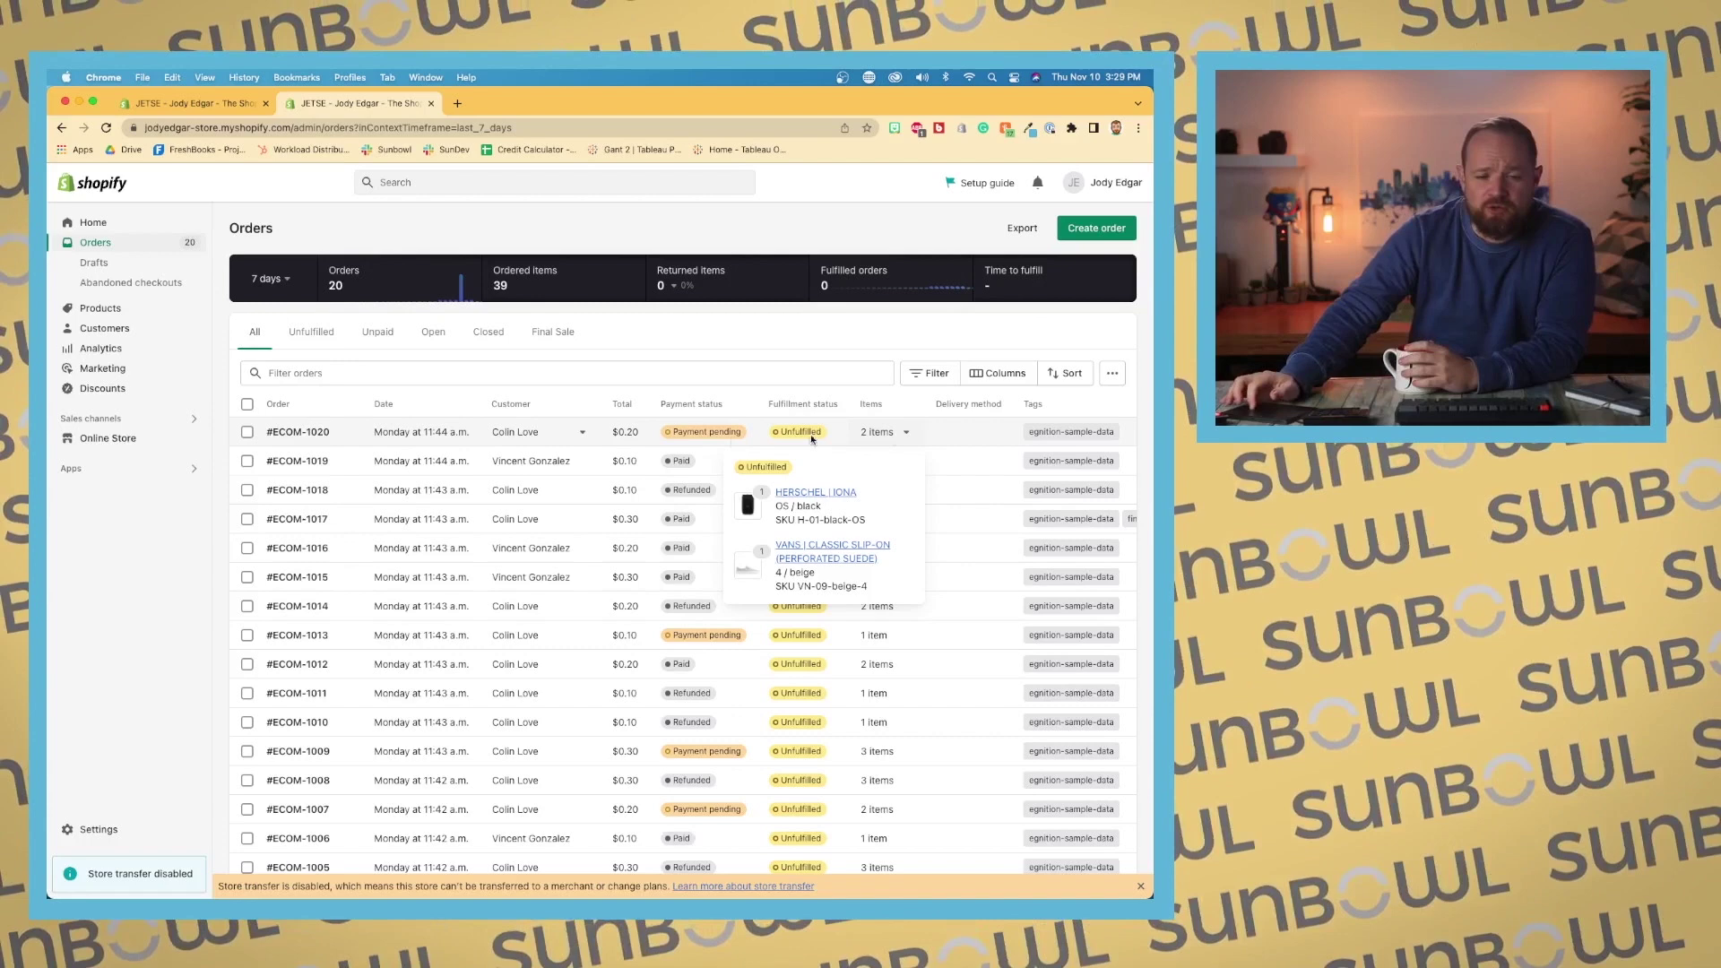
# Step: Open order #ECOM-1020's detail page from its row in the Orders list
pyautogui.click(544, 434)
pyautogui.click(423, 441)
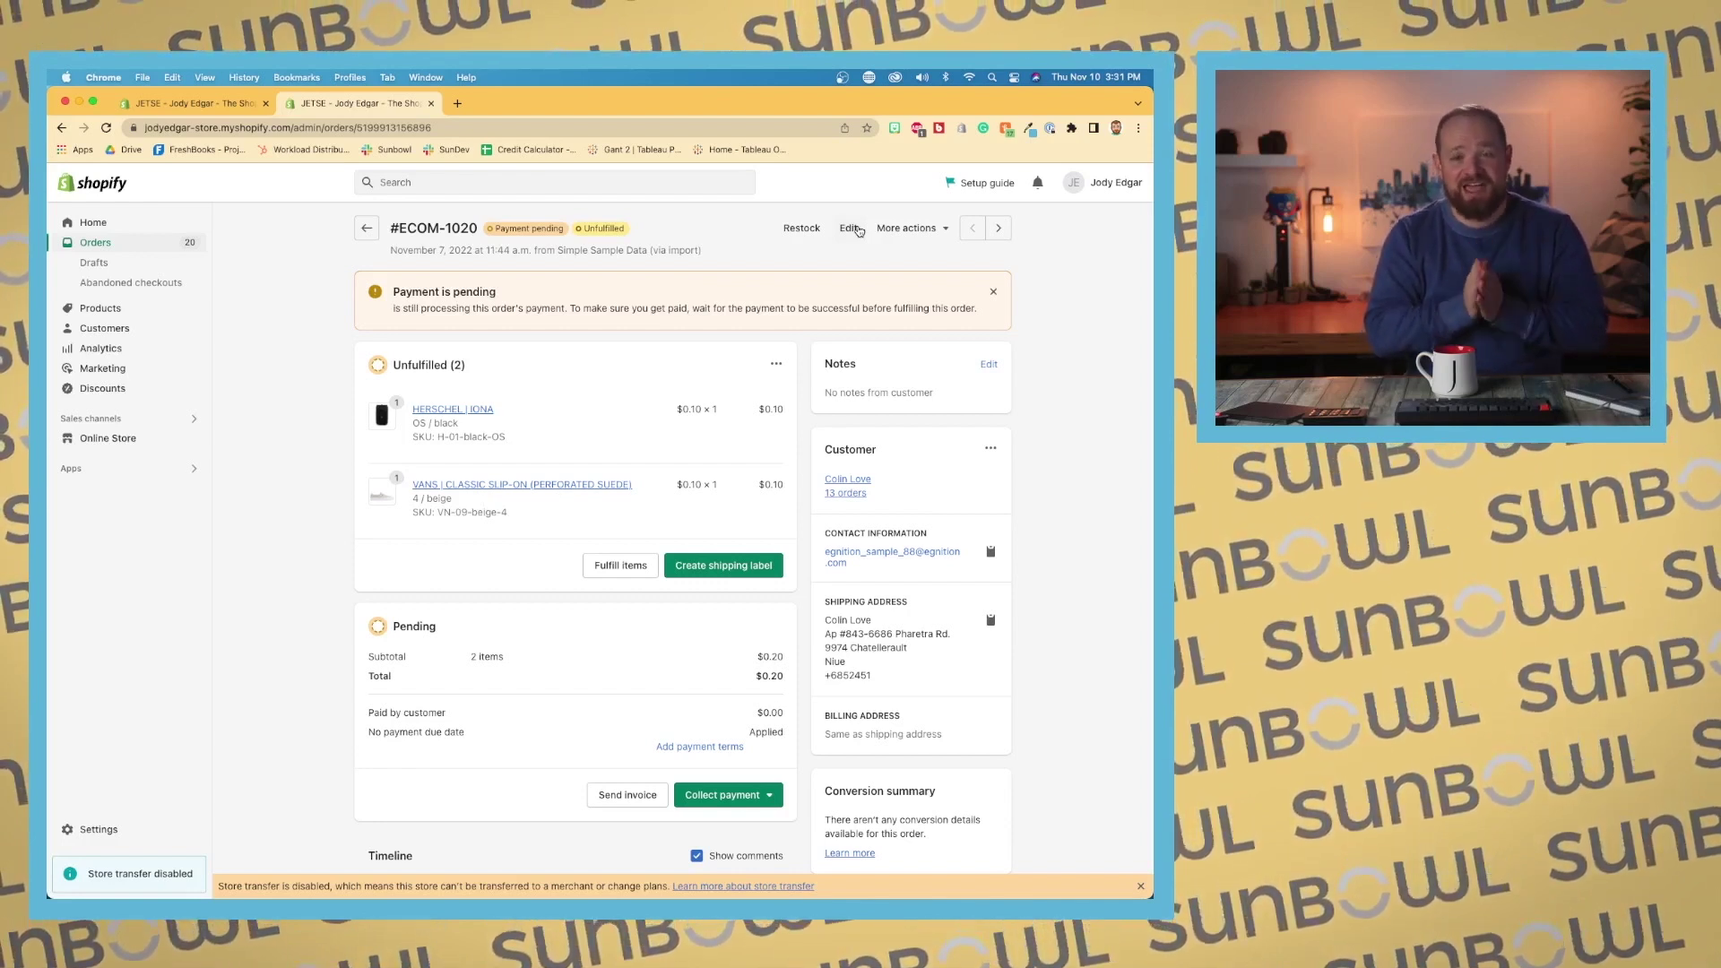
pyautogui.click(944, 231)
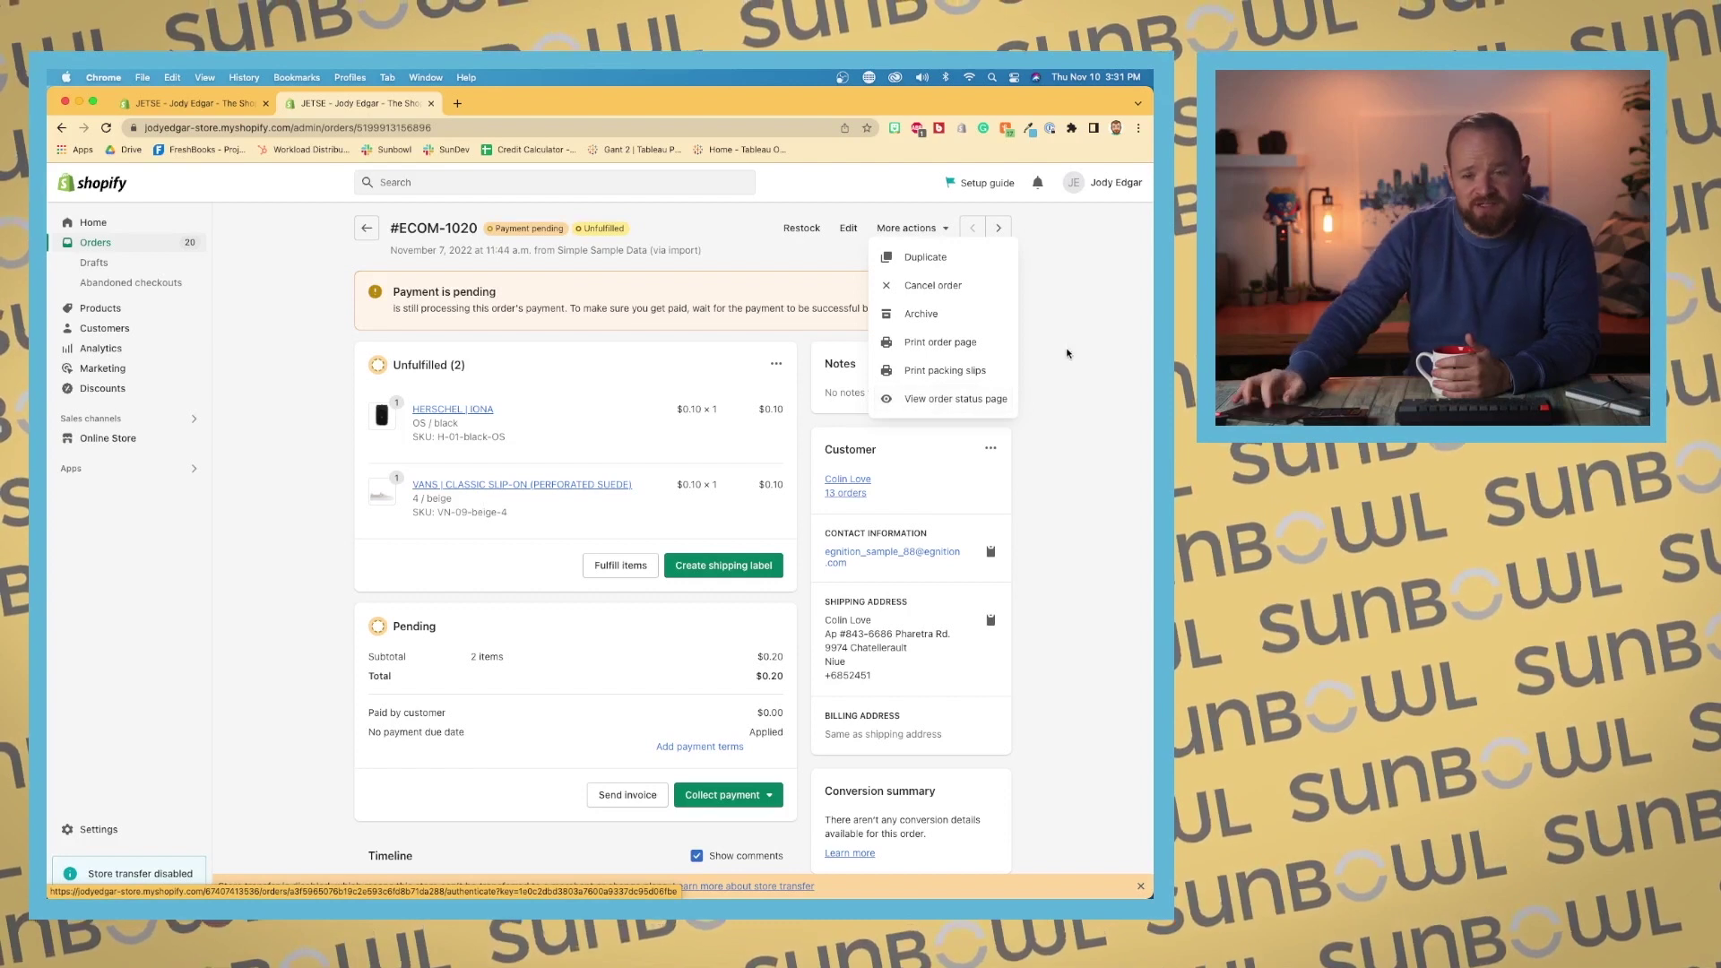
pyautogui.click(1066, 319)
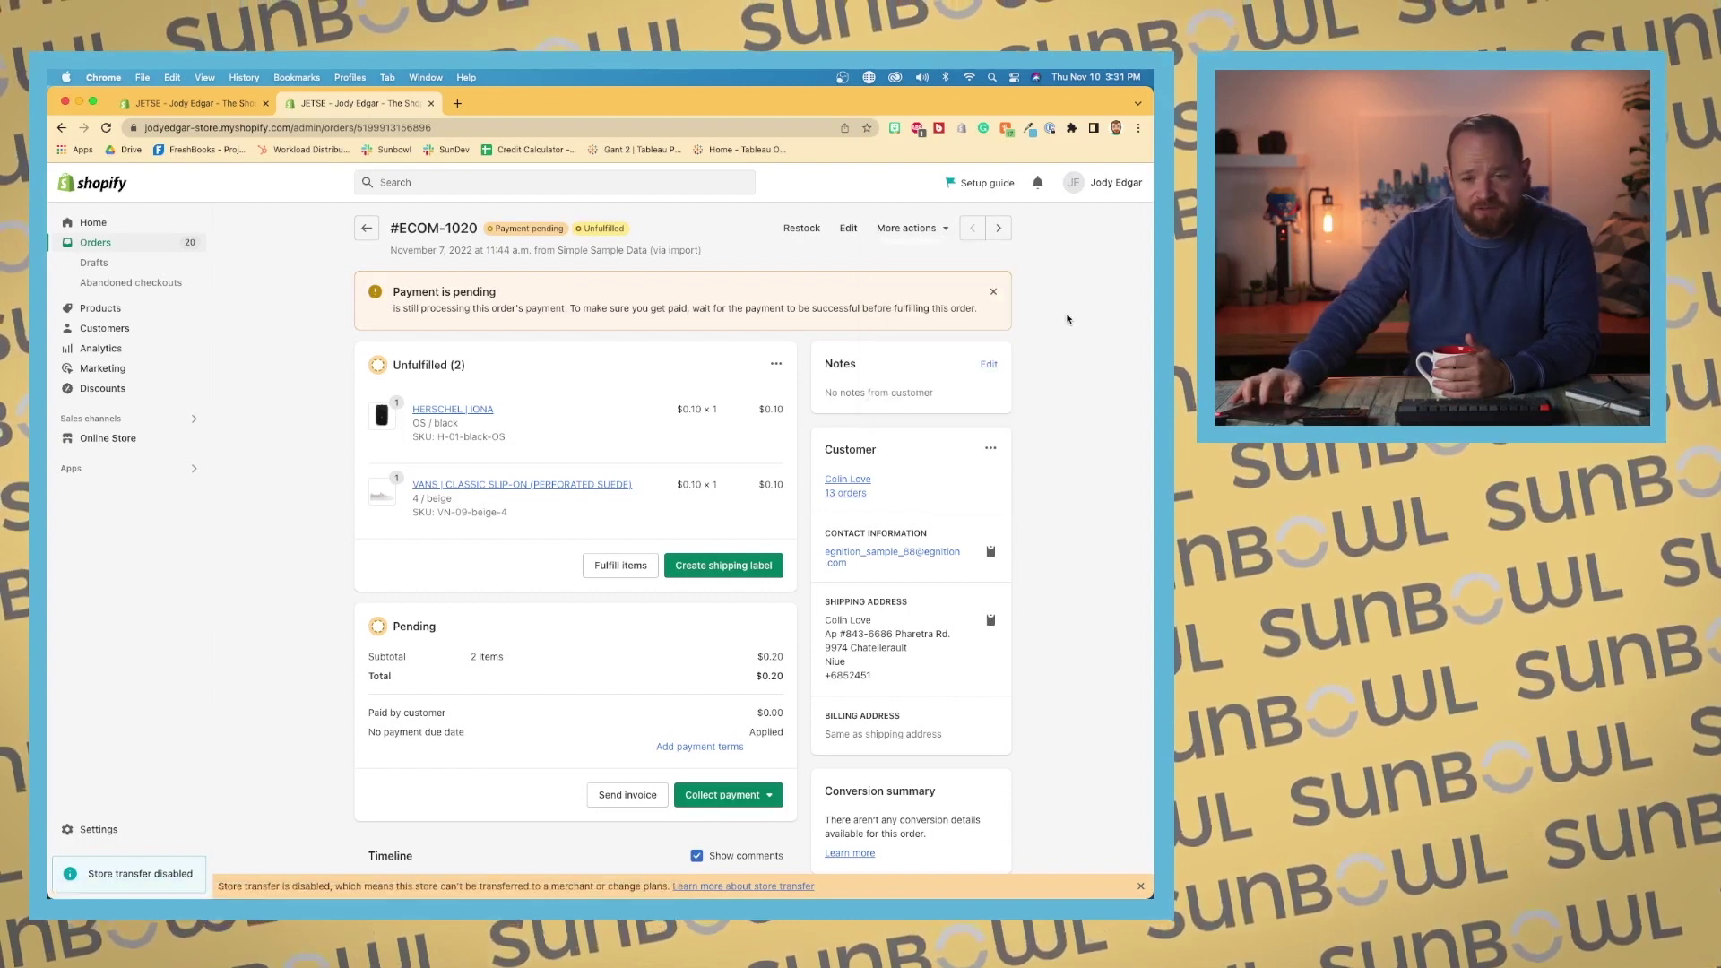
pyautogui.click(1000, 238)
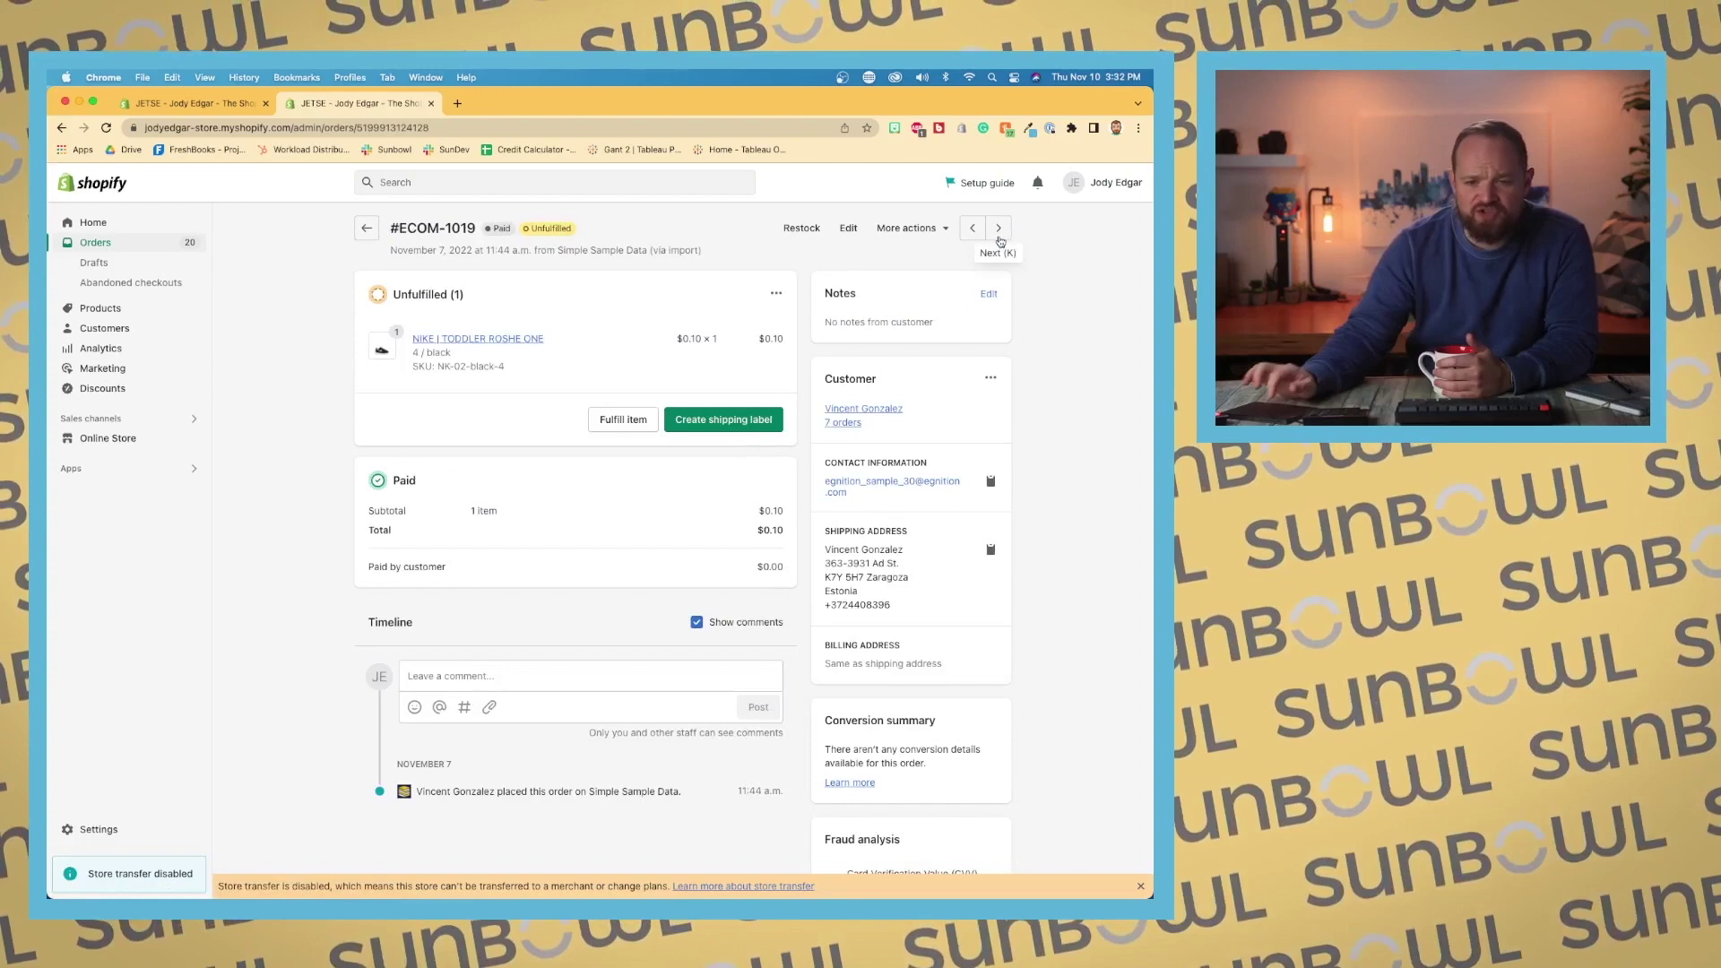
pyautogui.click(973, 229)
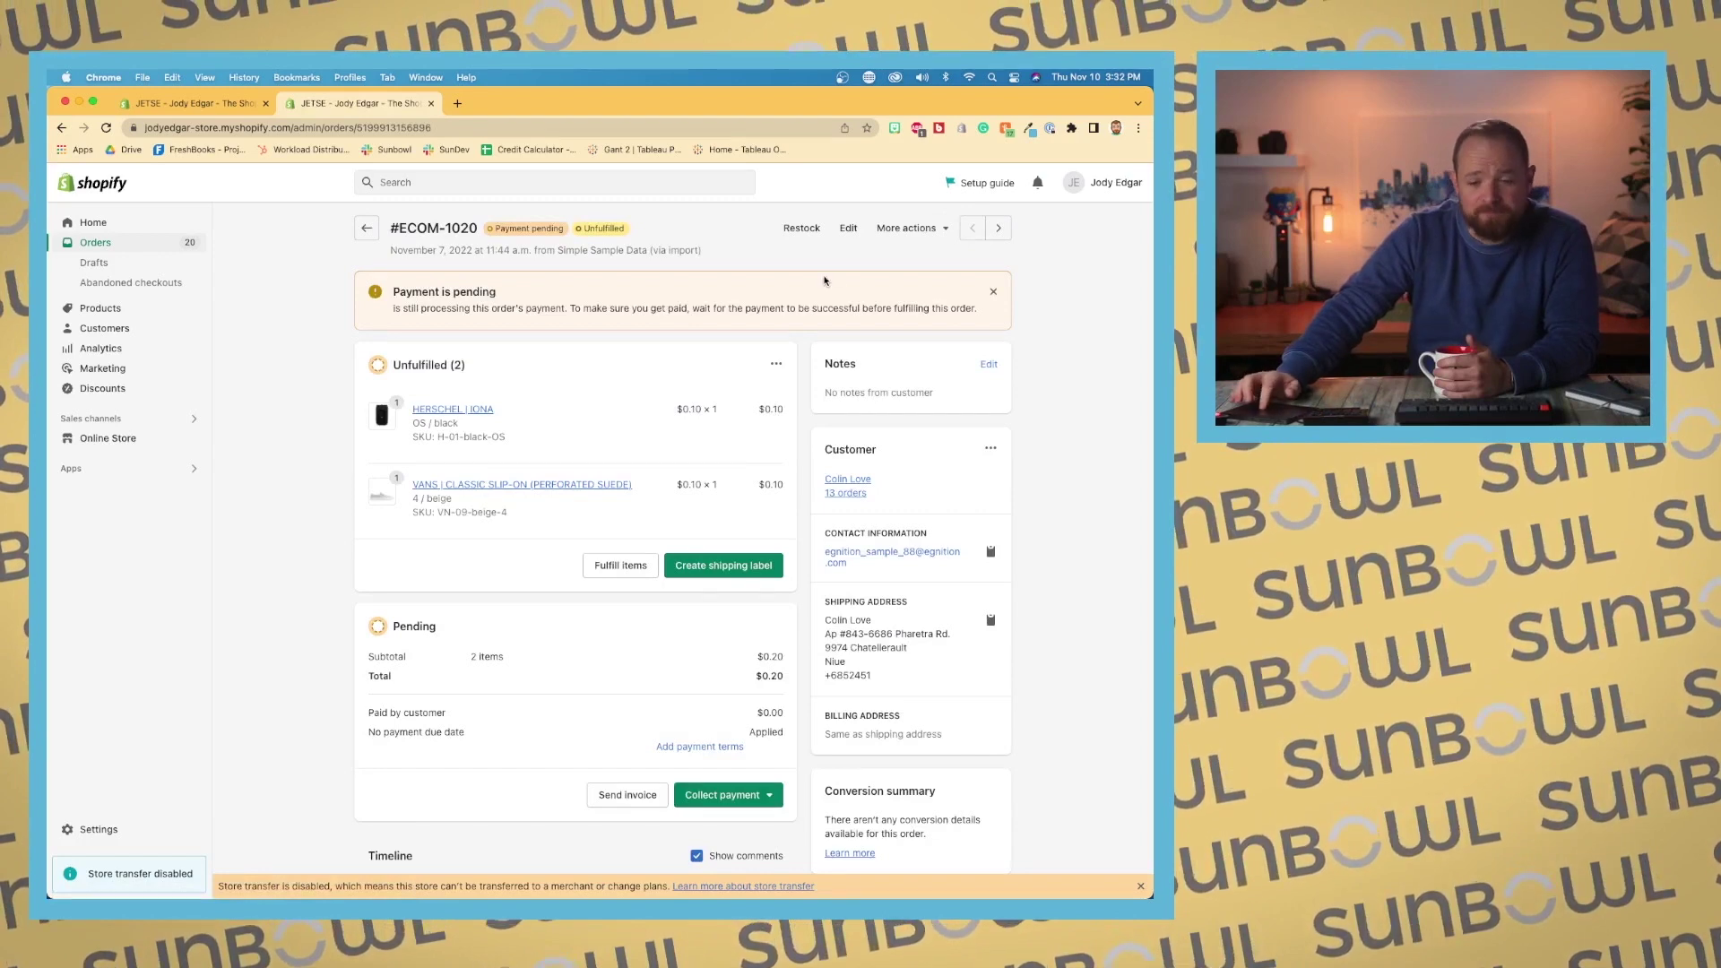
pyautogui.scroll(-1, 837, 266)
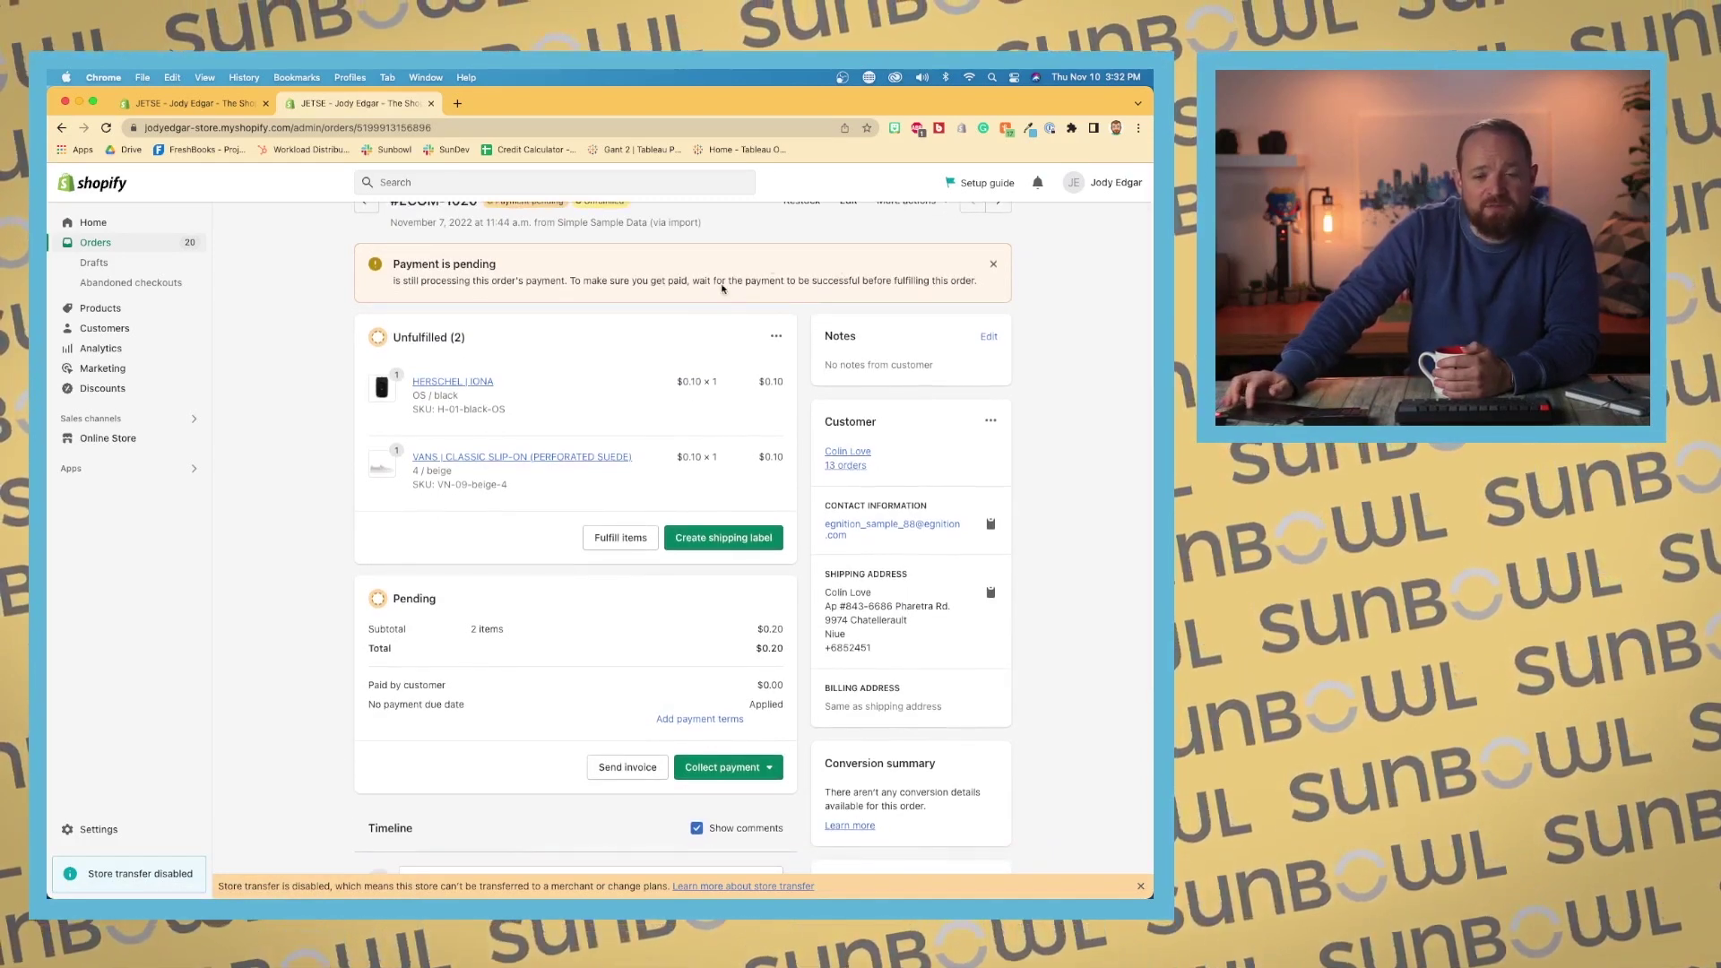
pyautogui.scroll(1, 735, 297)
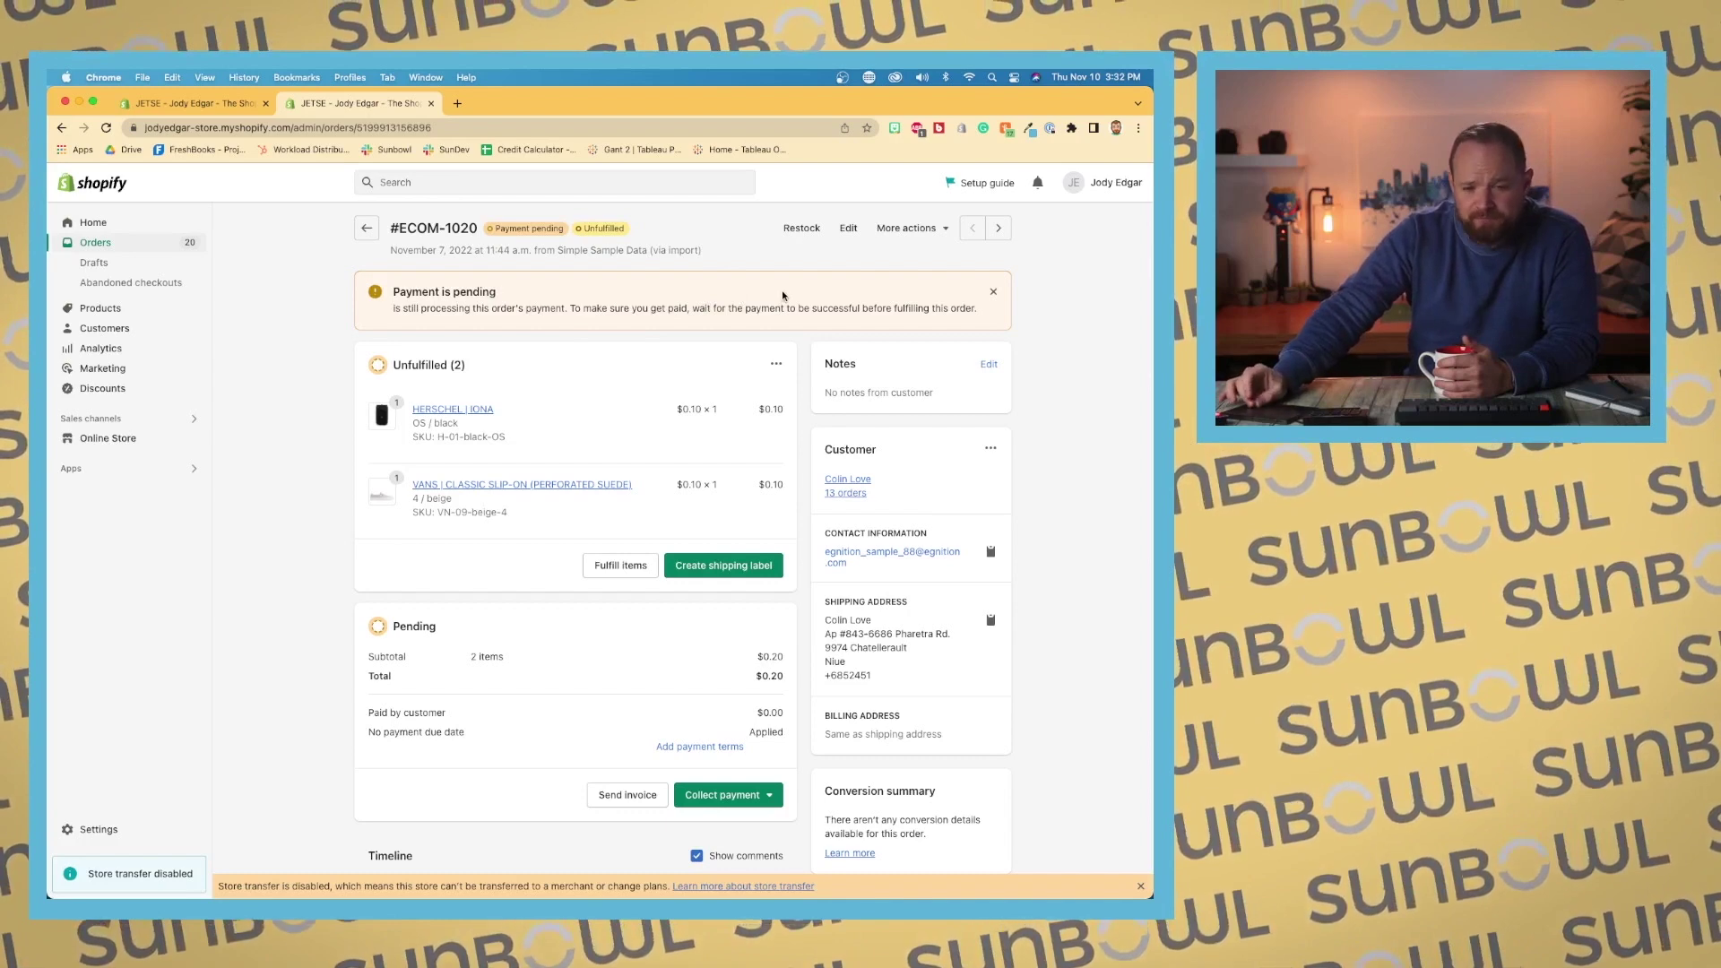
pyautogui.scroll(5, 782, 295)
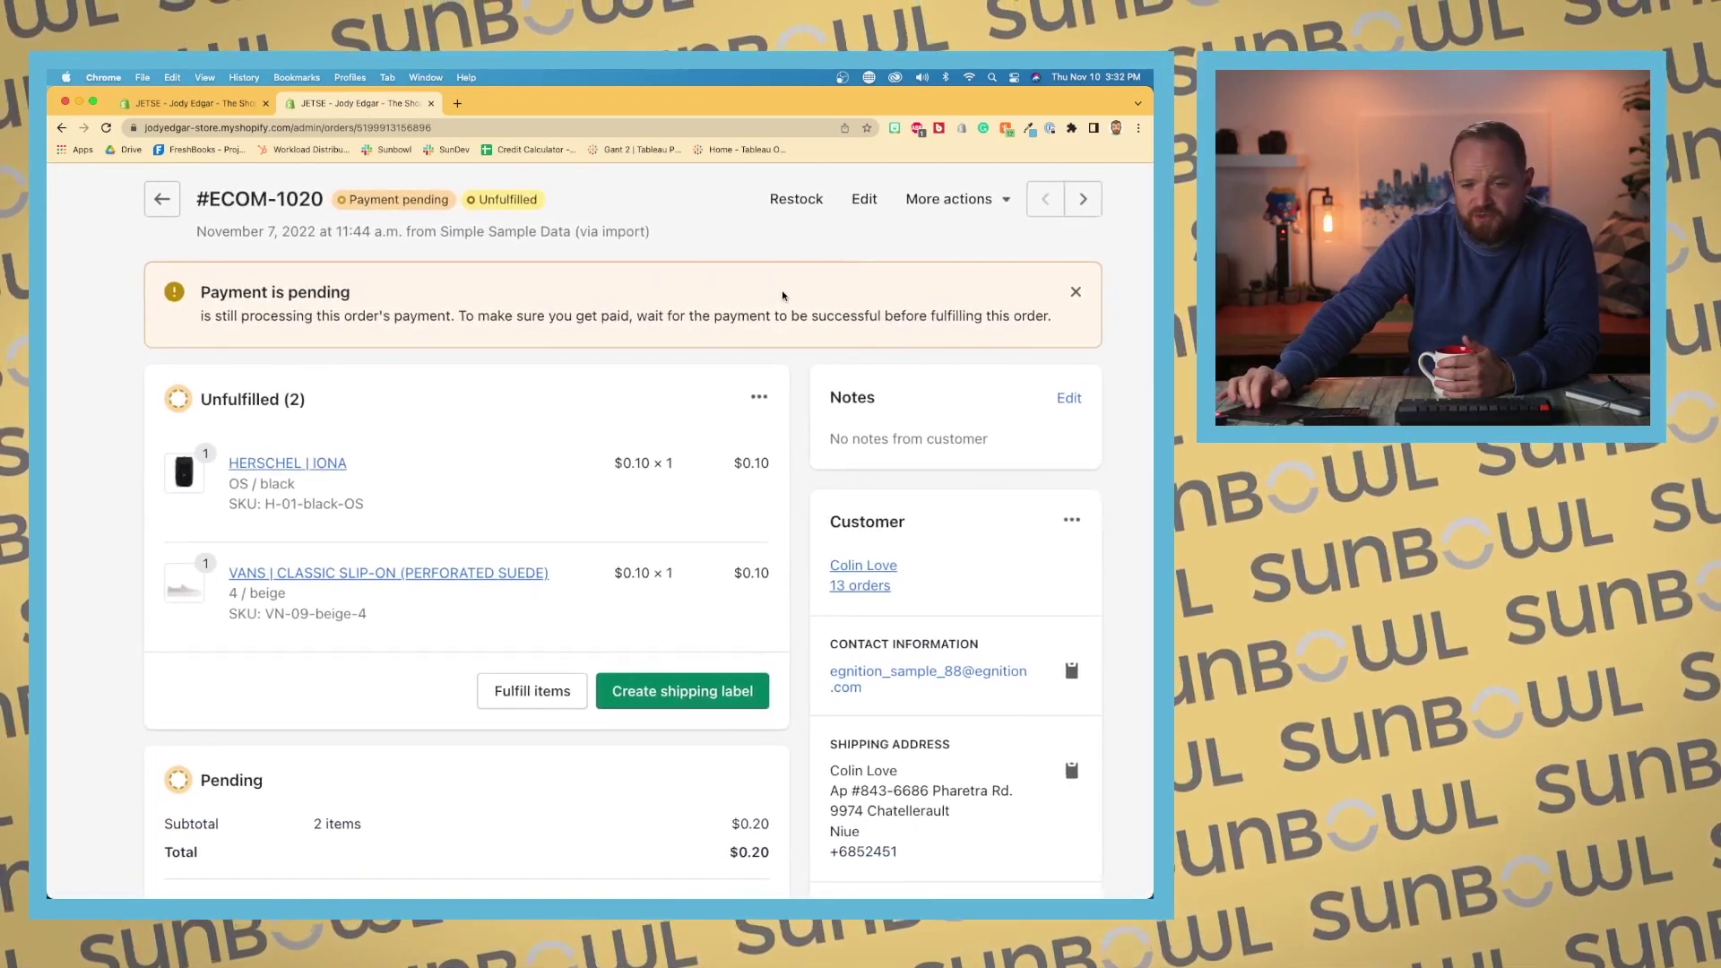
pyautogui.scroll(-2, 782, 295)
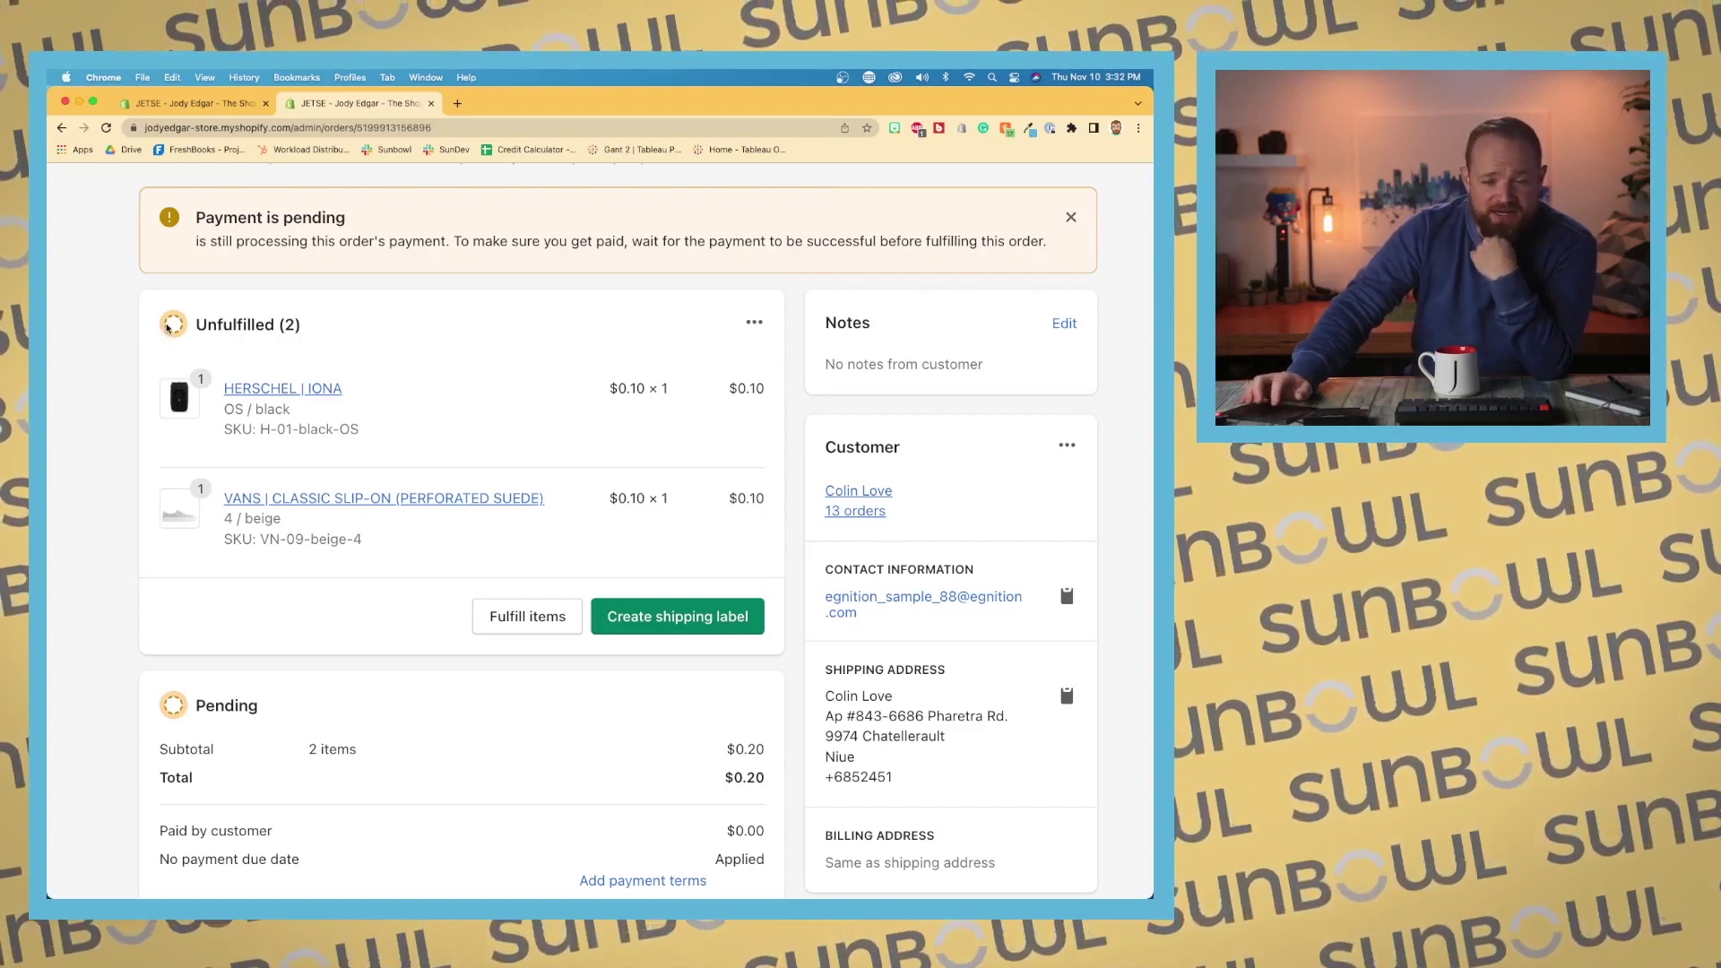
pyautogui.click(754, 325)
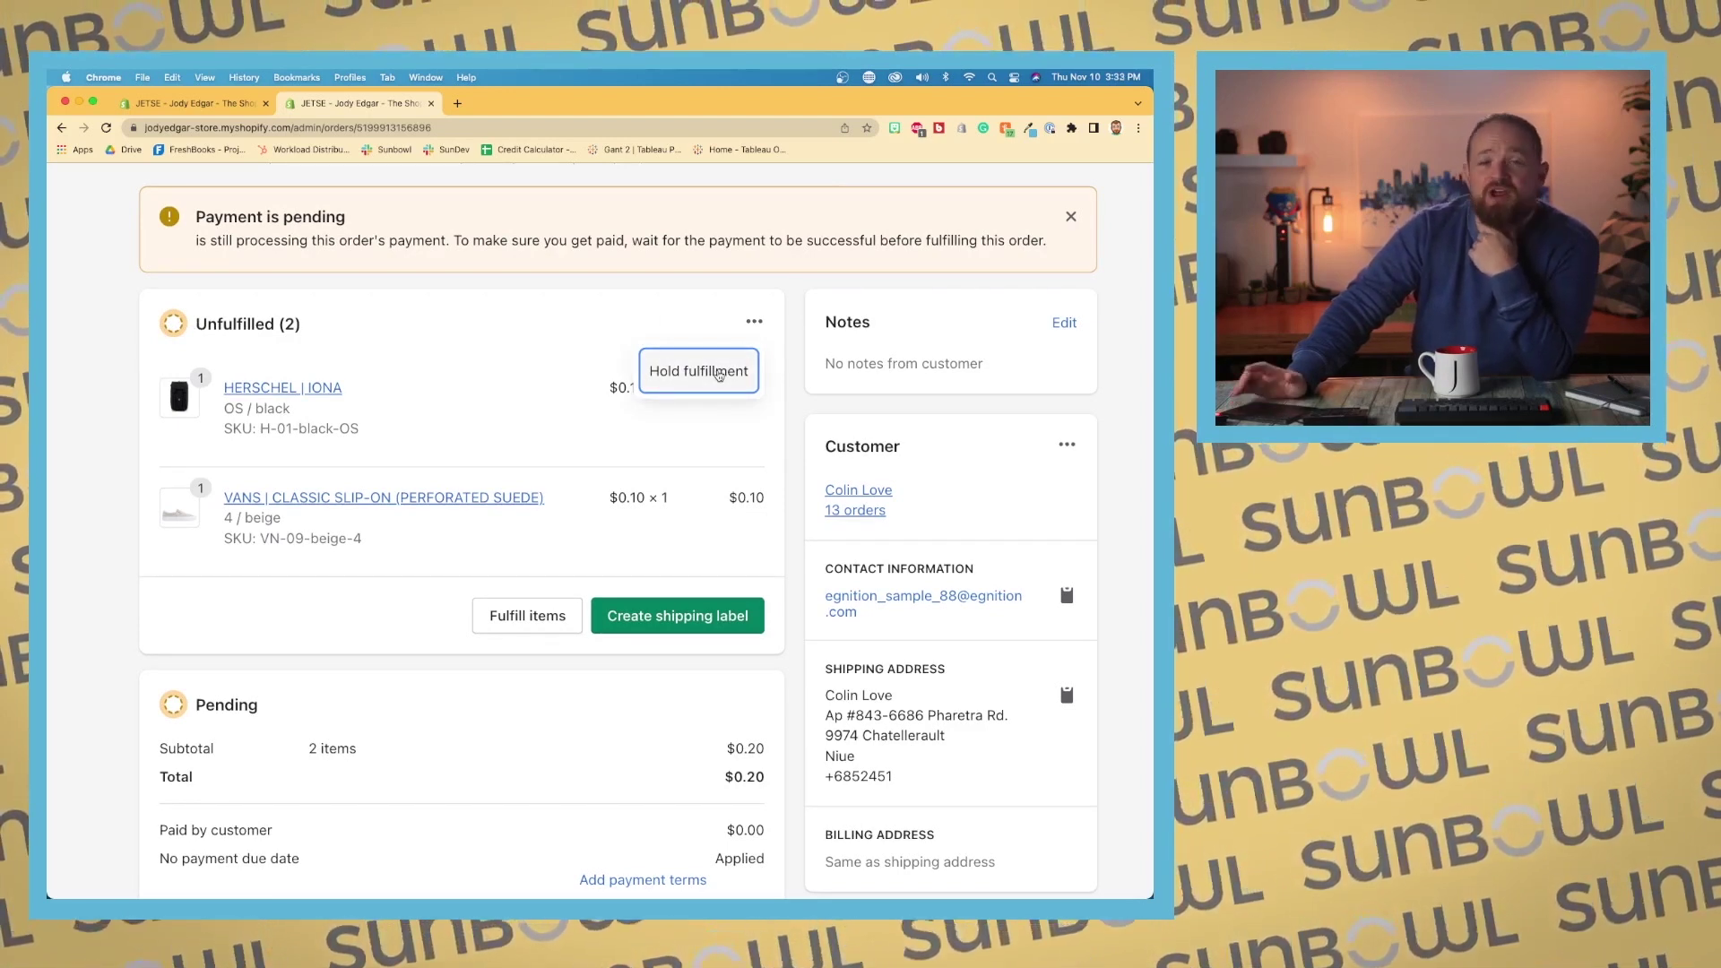
pyautogui.click(597, 336)
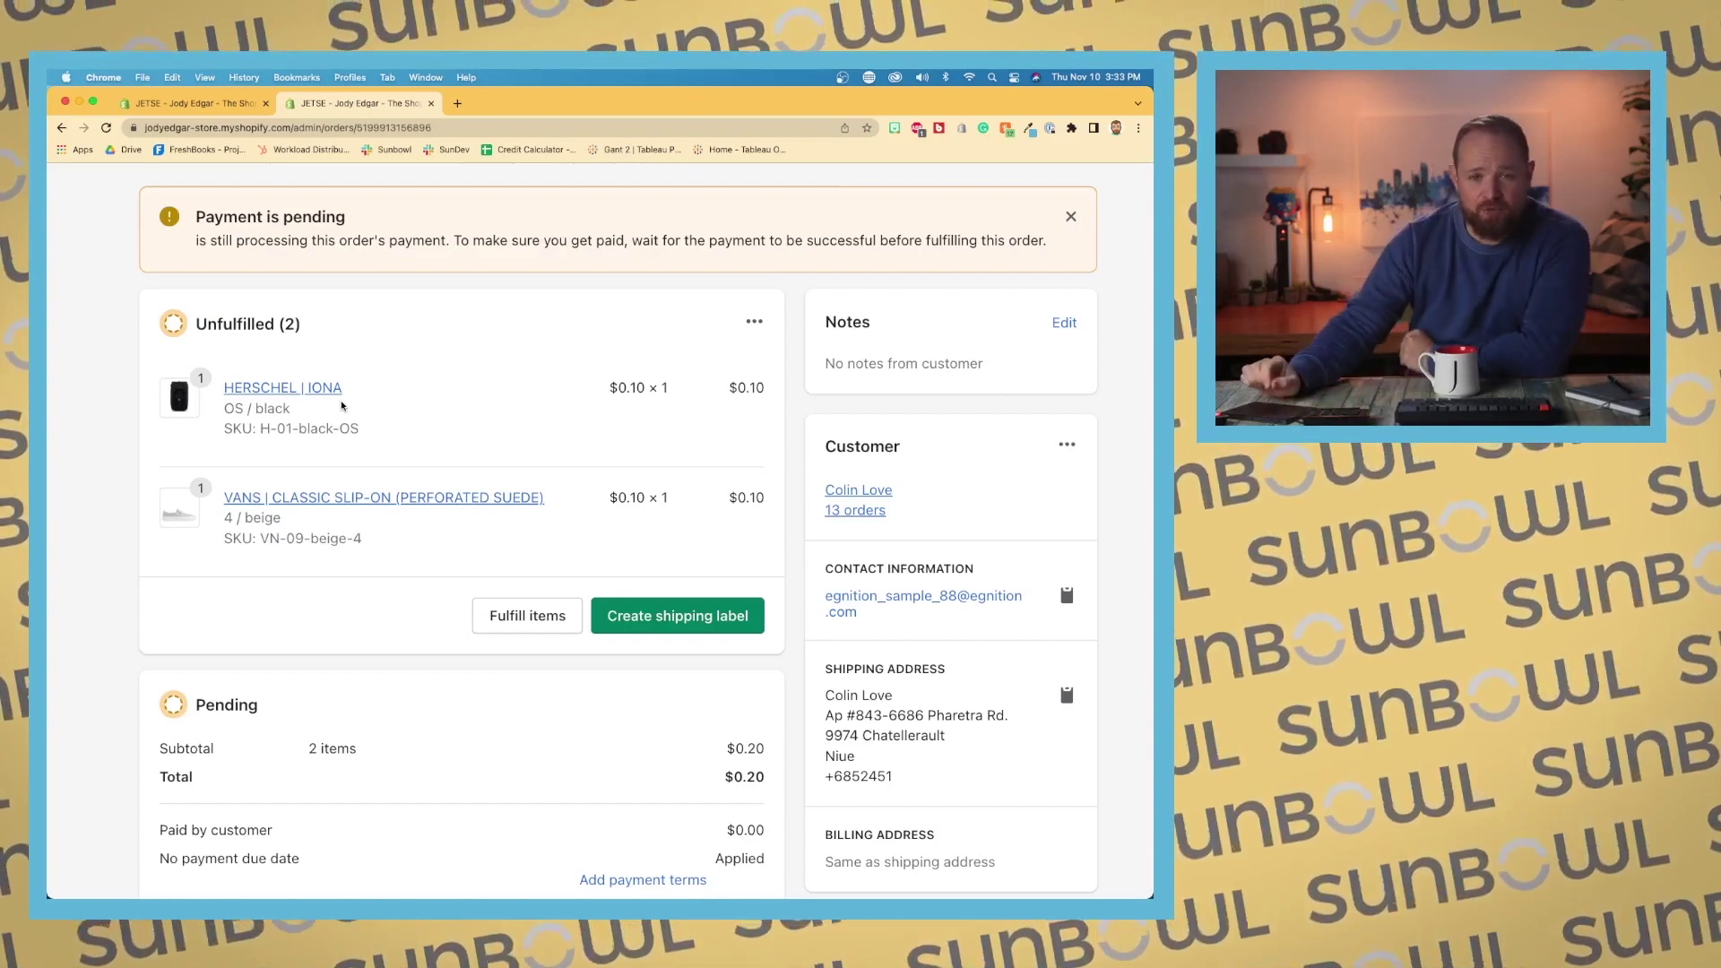
pyautogui.click(296, 388)
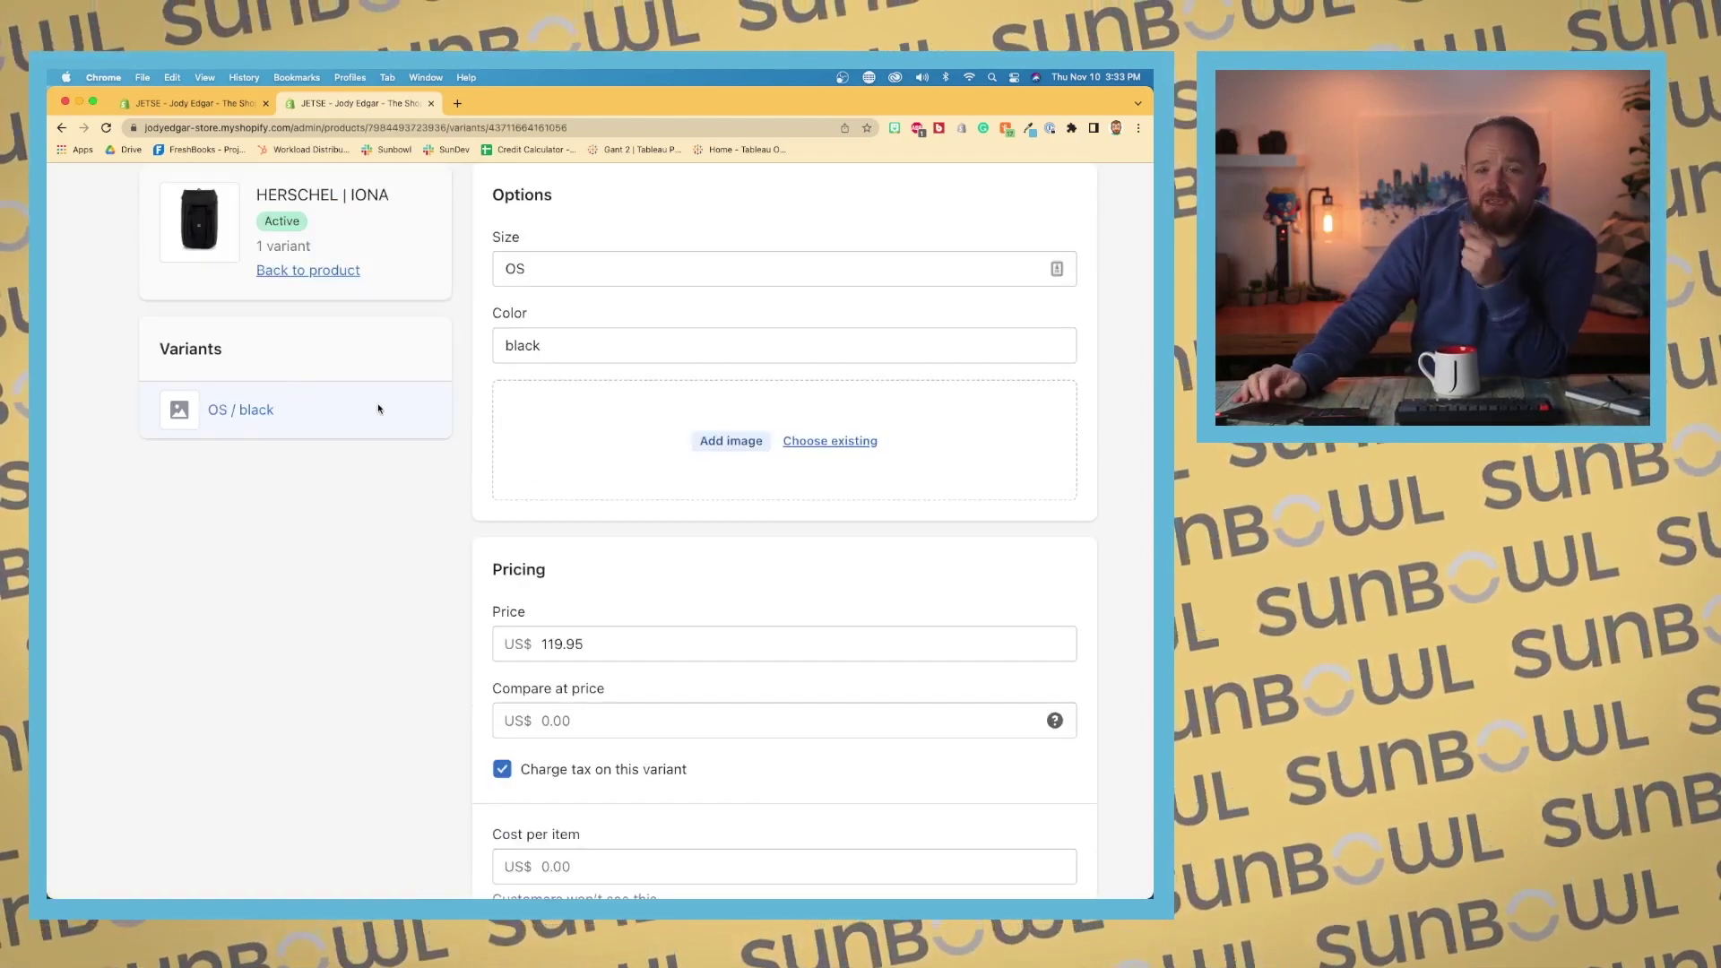
pyautogui.click(61, 128)
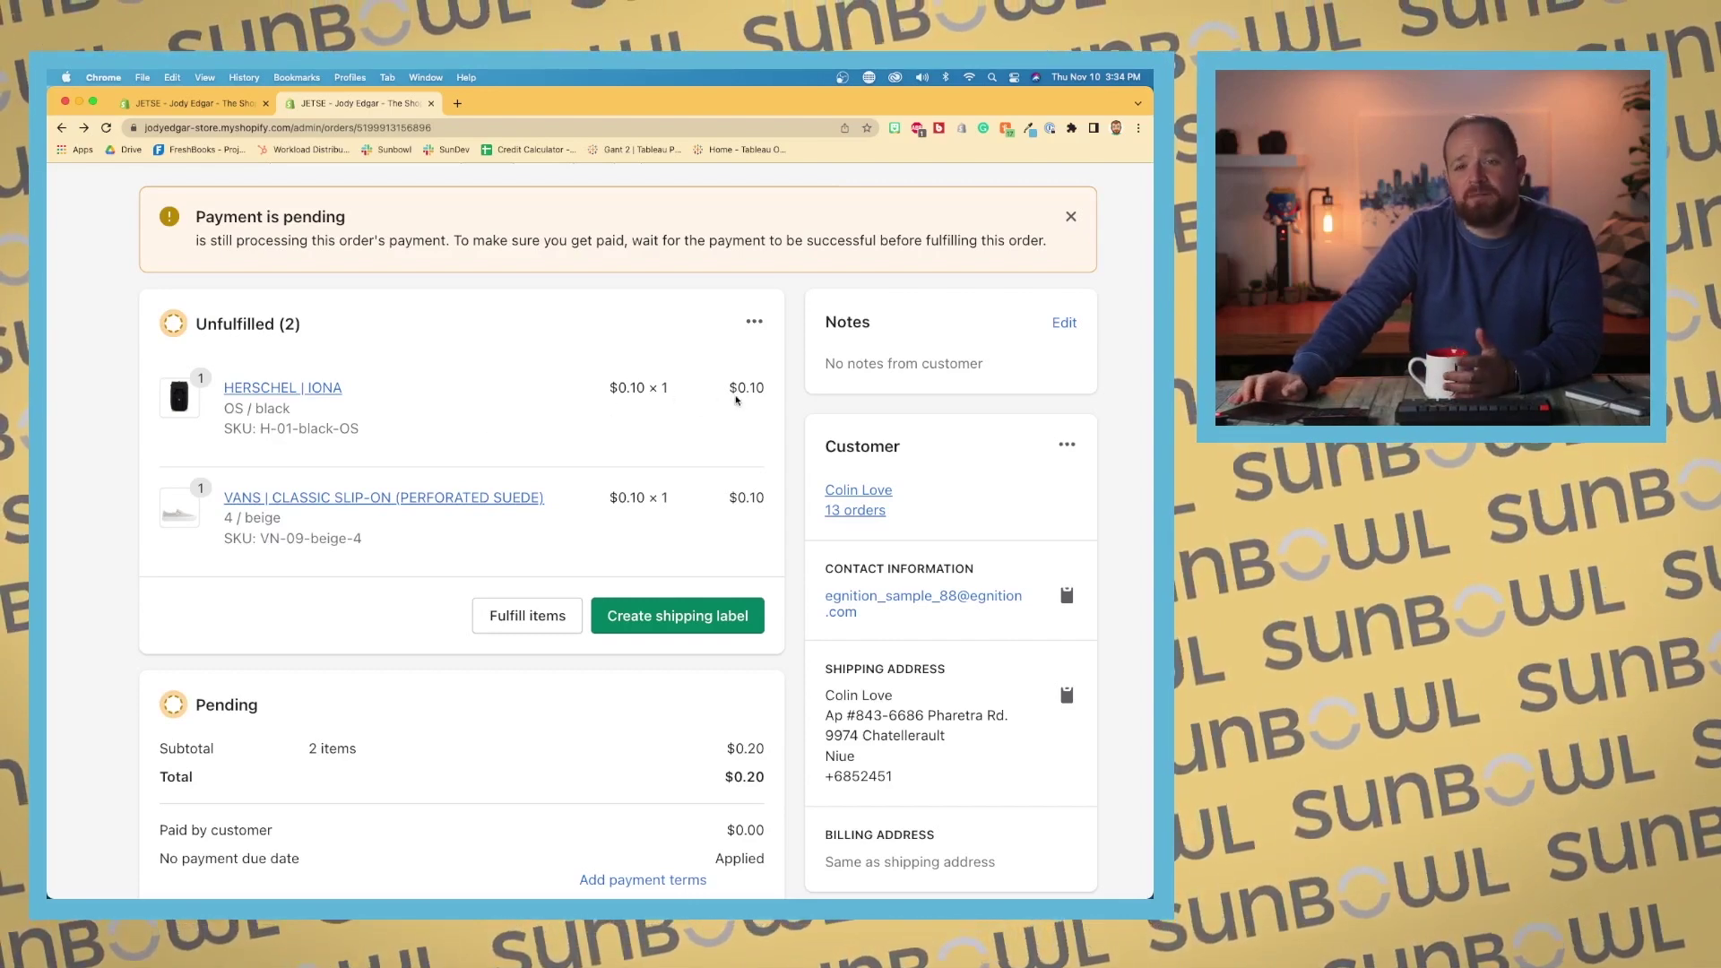
# Step: Scroll down the order page to the Pending payment section and its 'Add payment terms' link
pyautogui.scroll(-1, 616, 441)
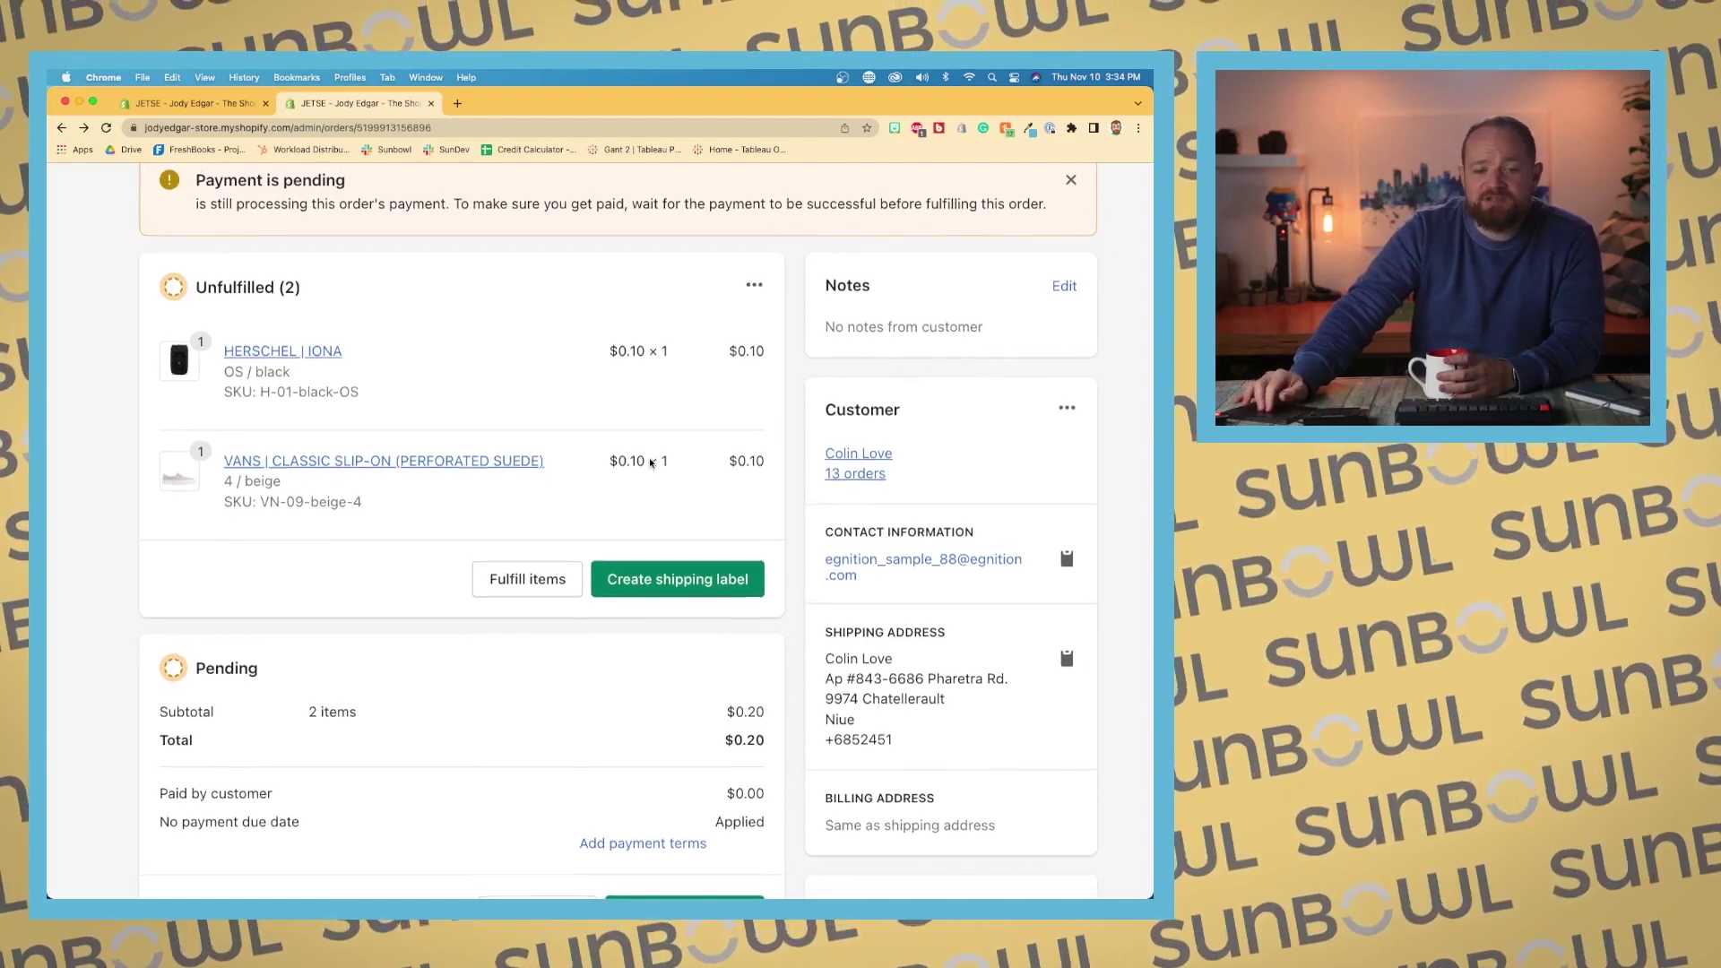
pyautogui.scroll(-2, 652, 462)
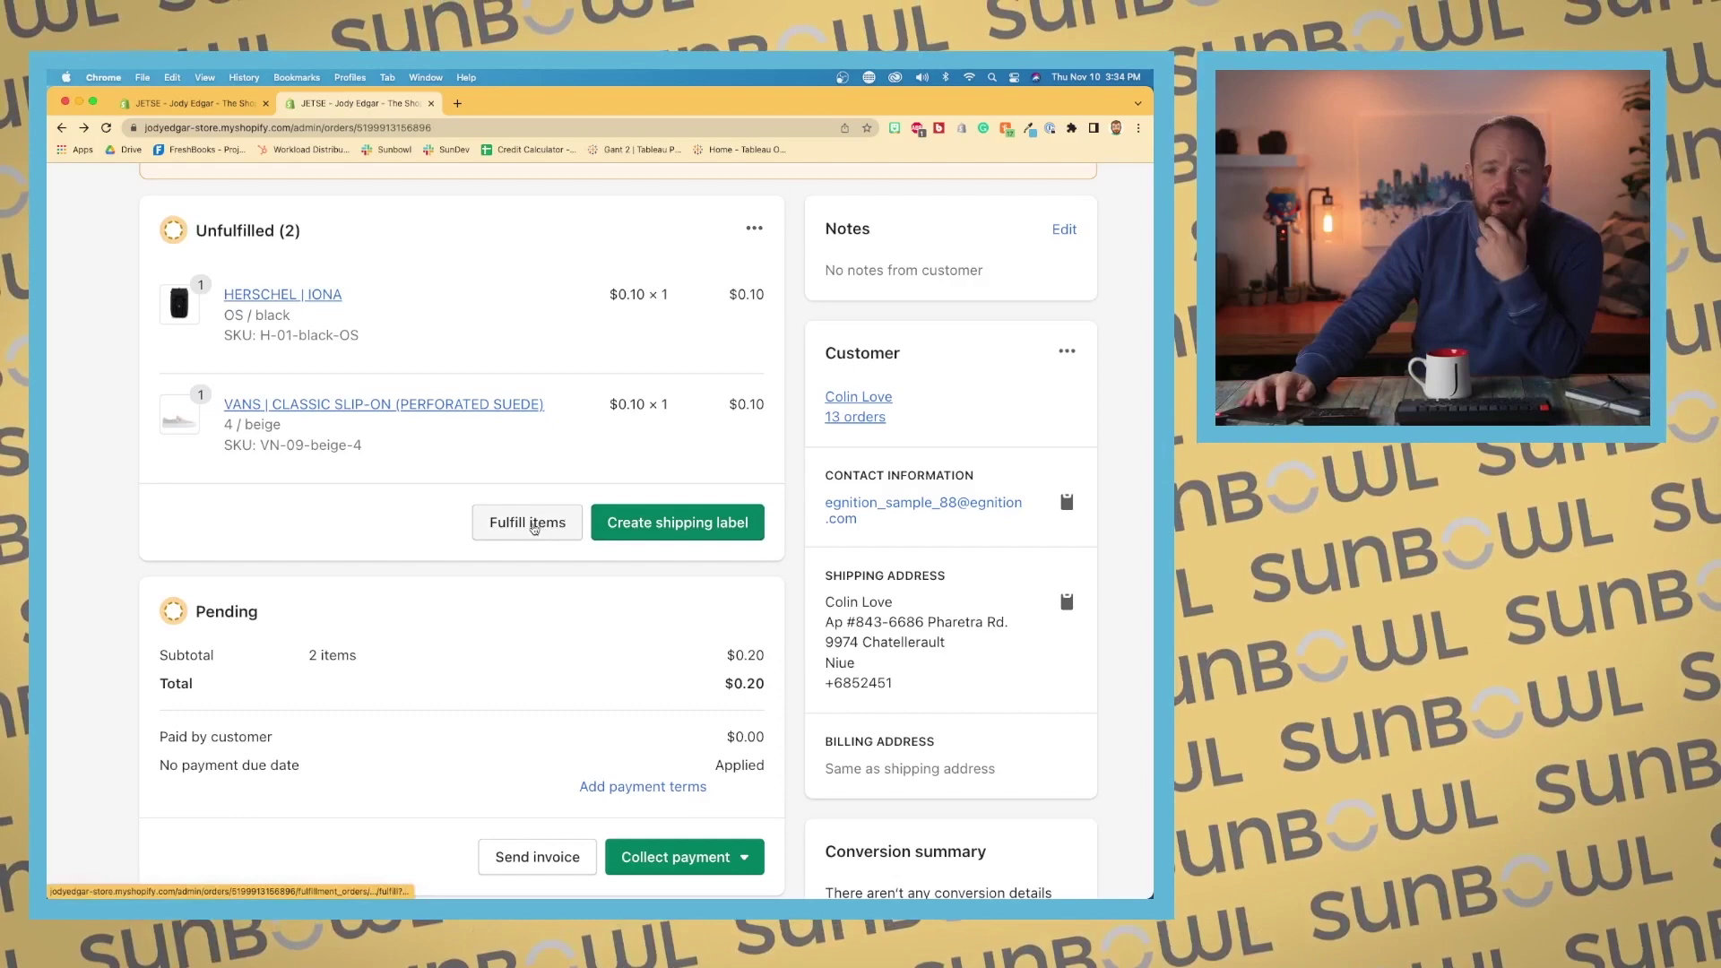
pyautogui.scroll(-3, 521, 555)
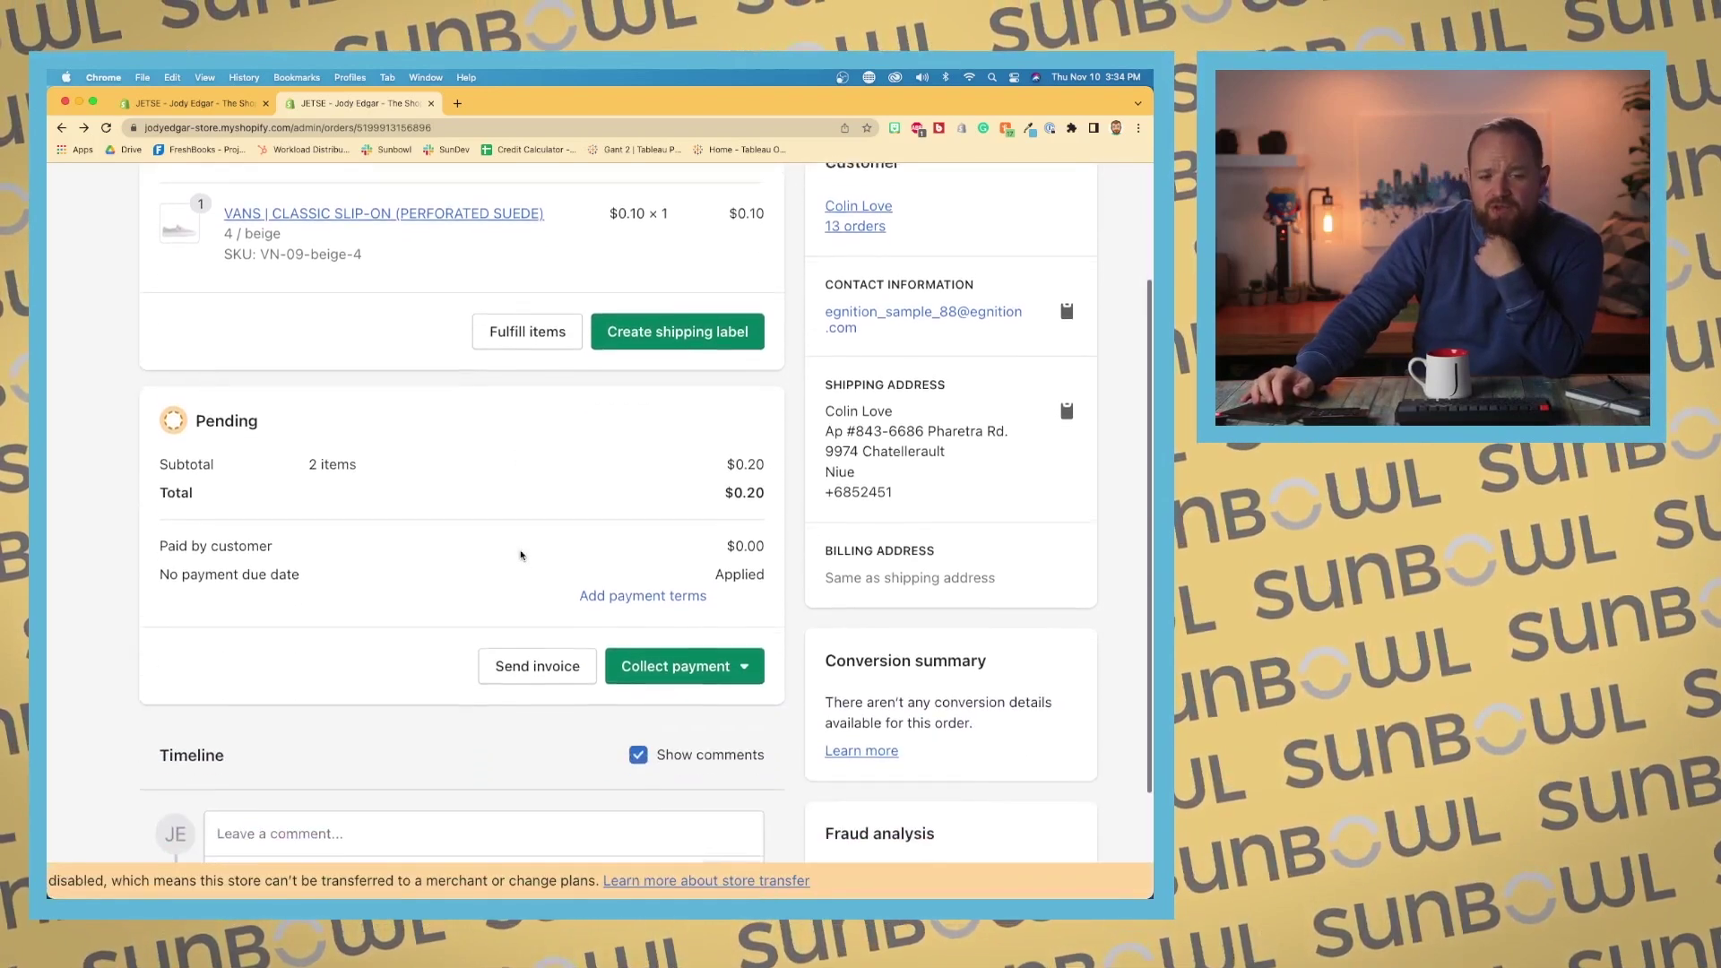
pyautogui.scroll(6, 515, 538)
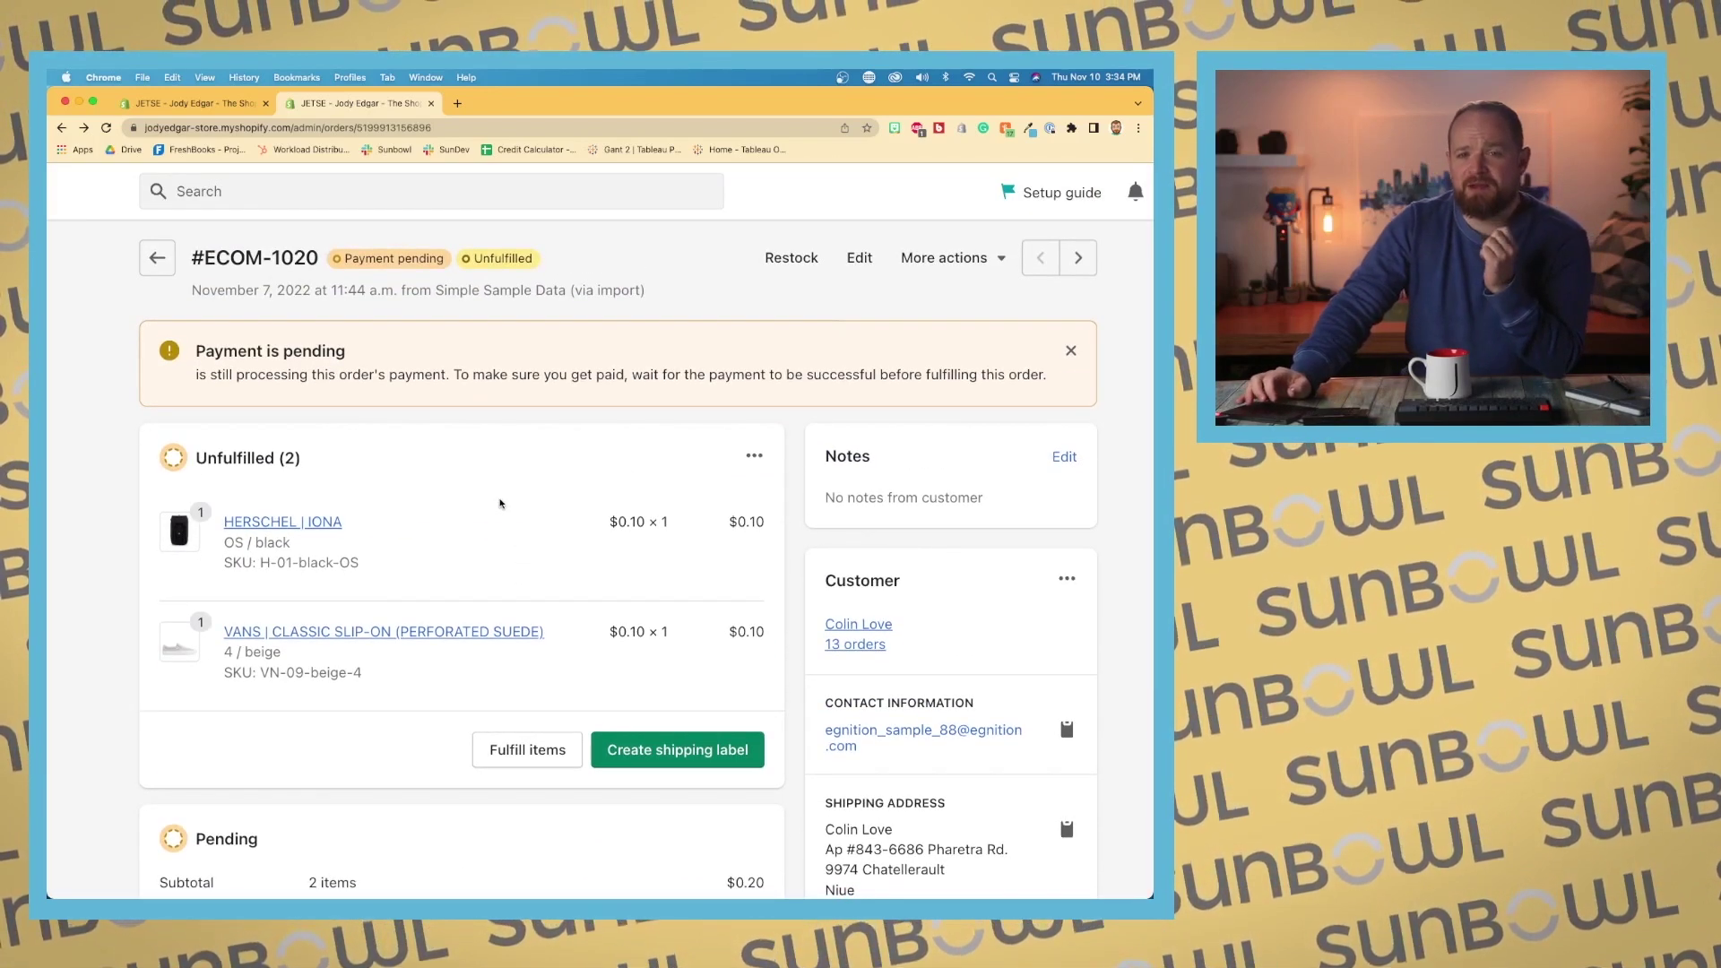
pyautogui.scroll(-6, 500, 503)
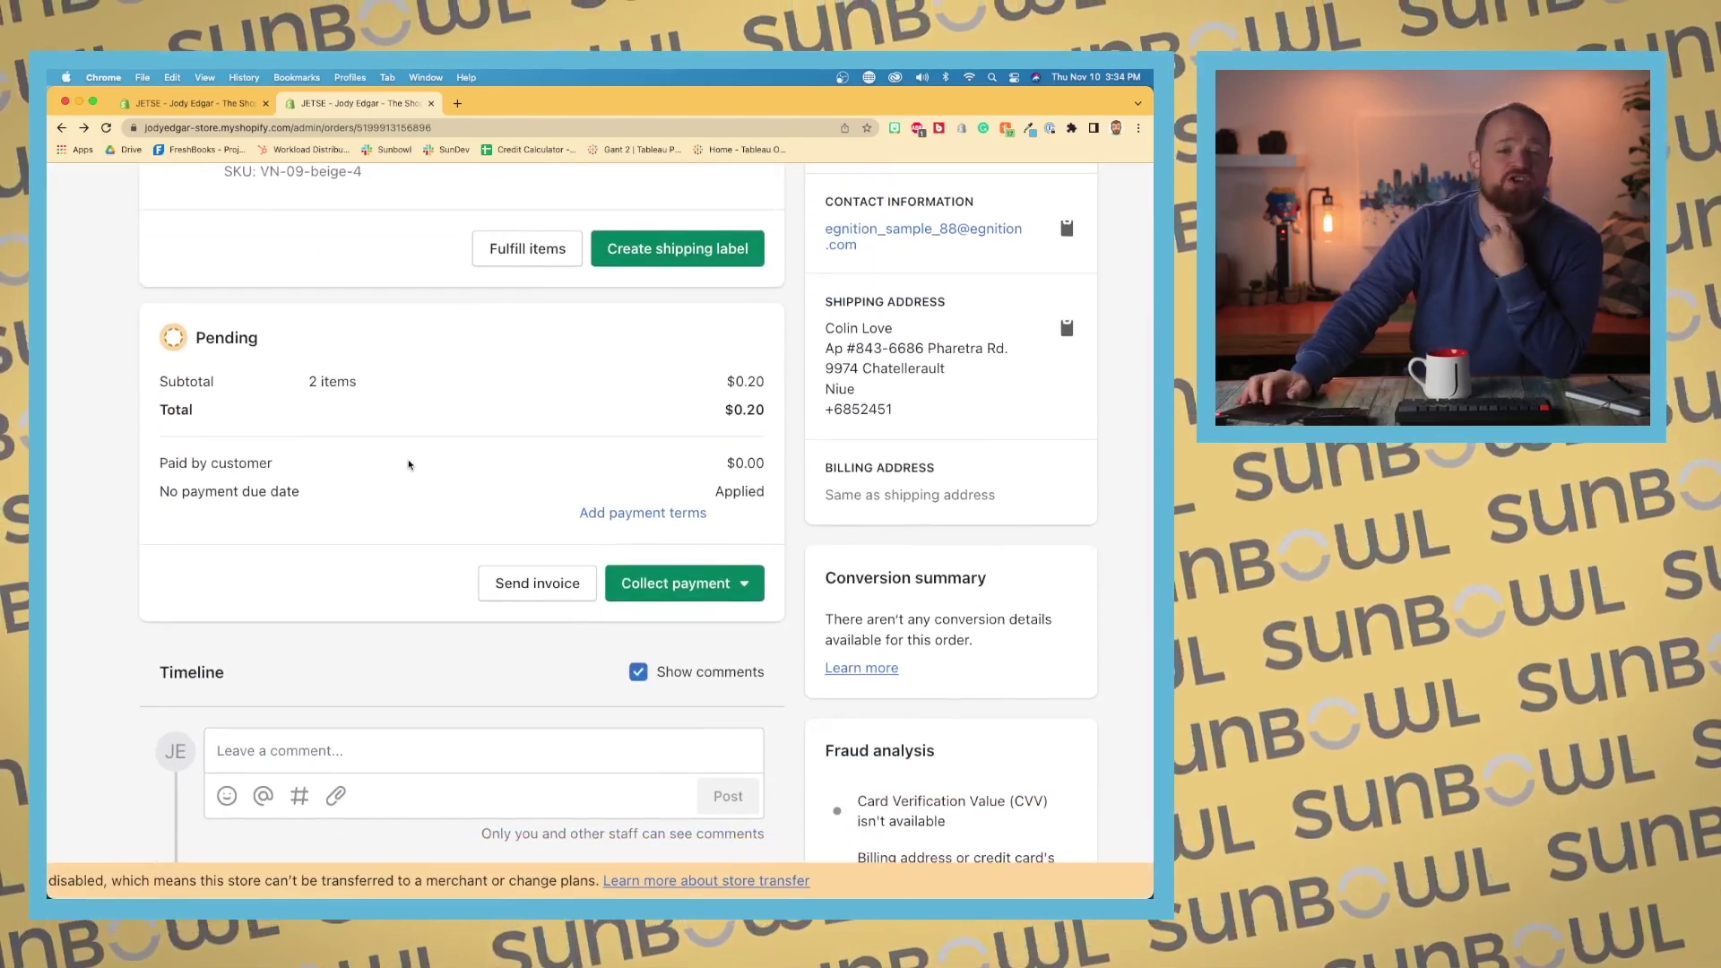
# Step: Open the payment terms choices, cancel without adding terms, and show the Collect payment options
pyautogui.click(624, 515)
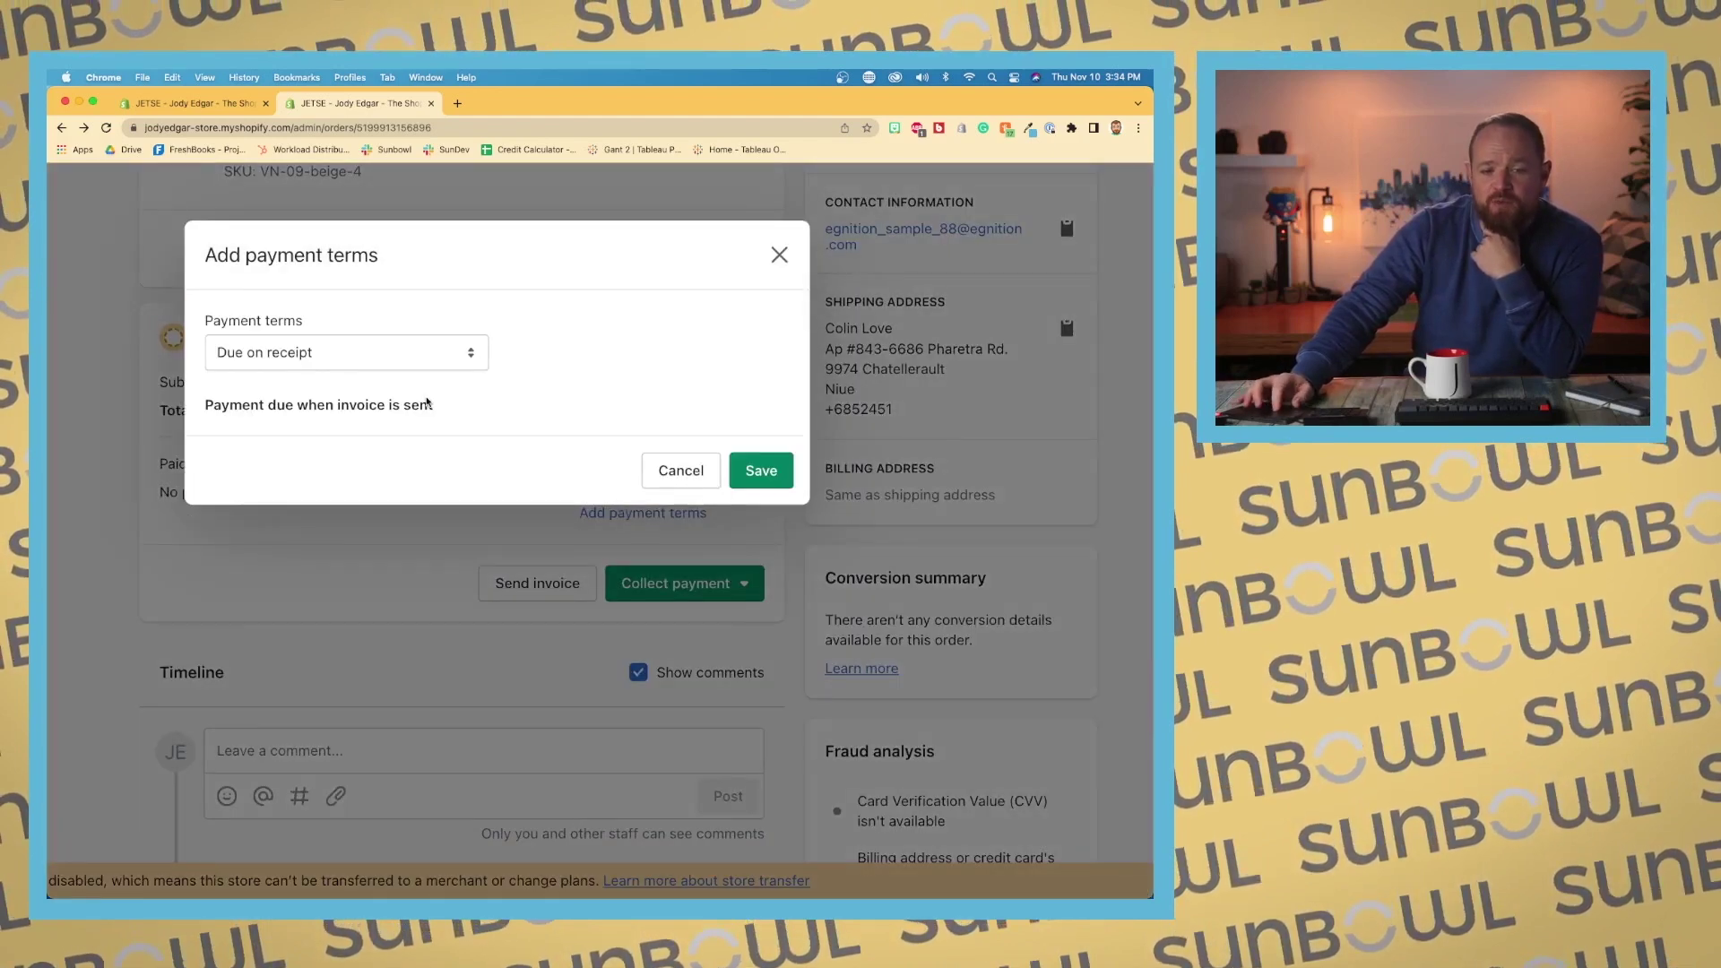
pyautogui.click(430, 360)
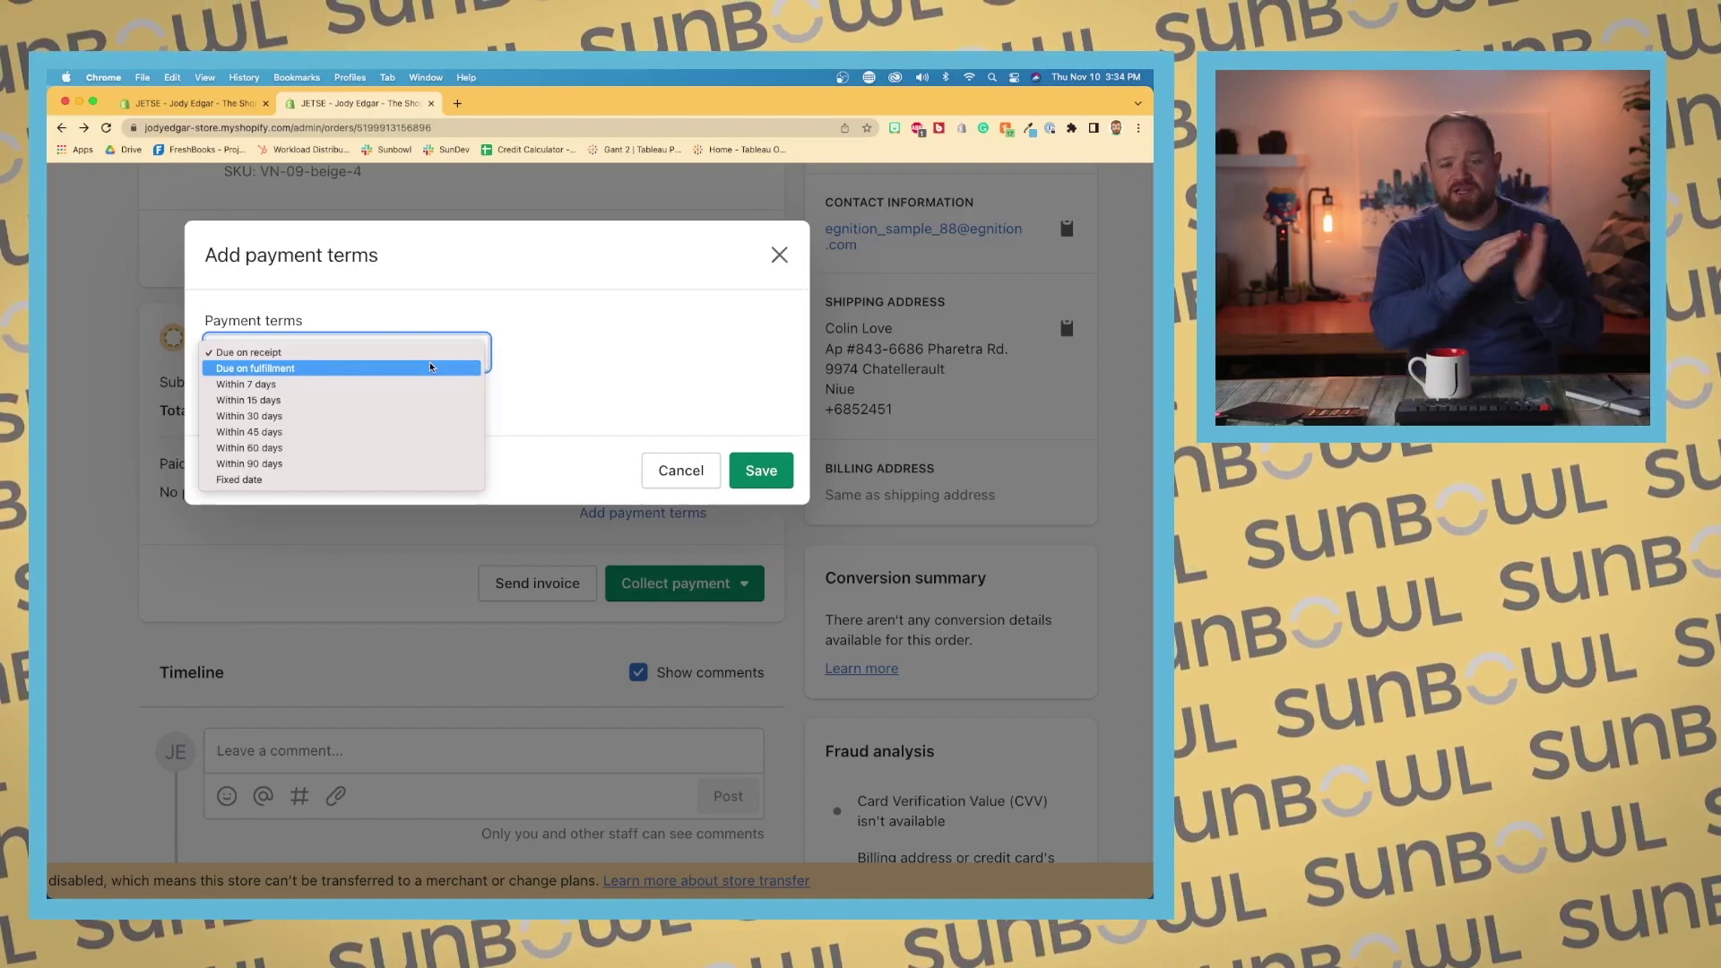
pyautogui.click(686, 470)
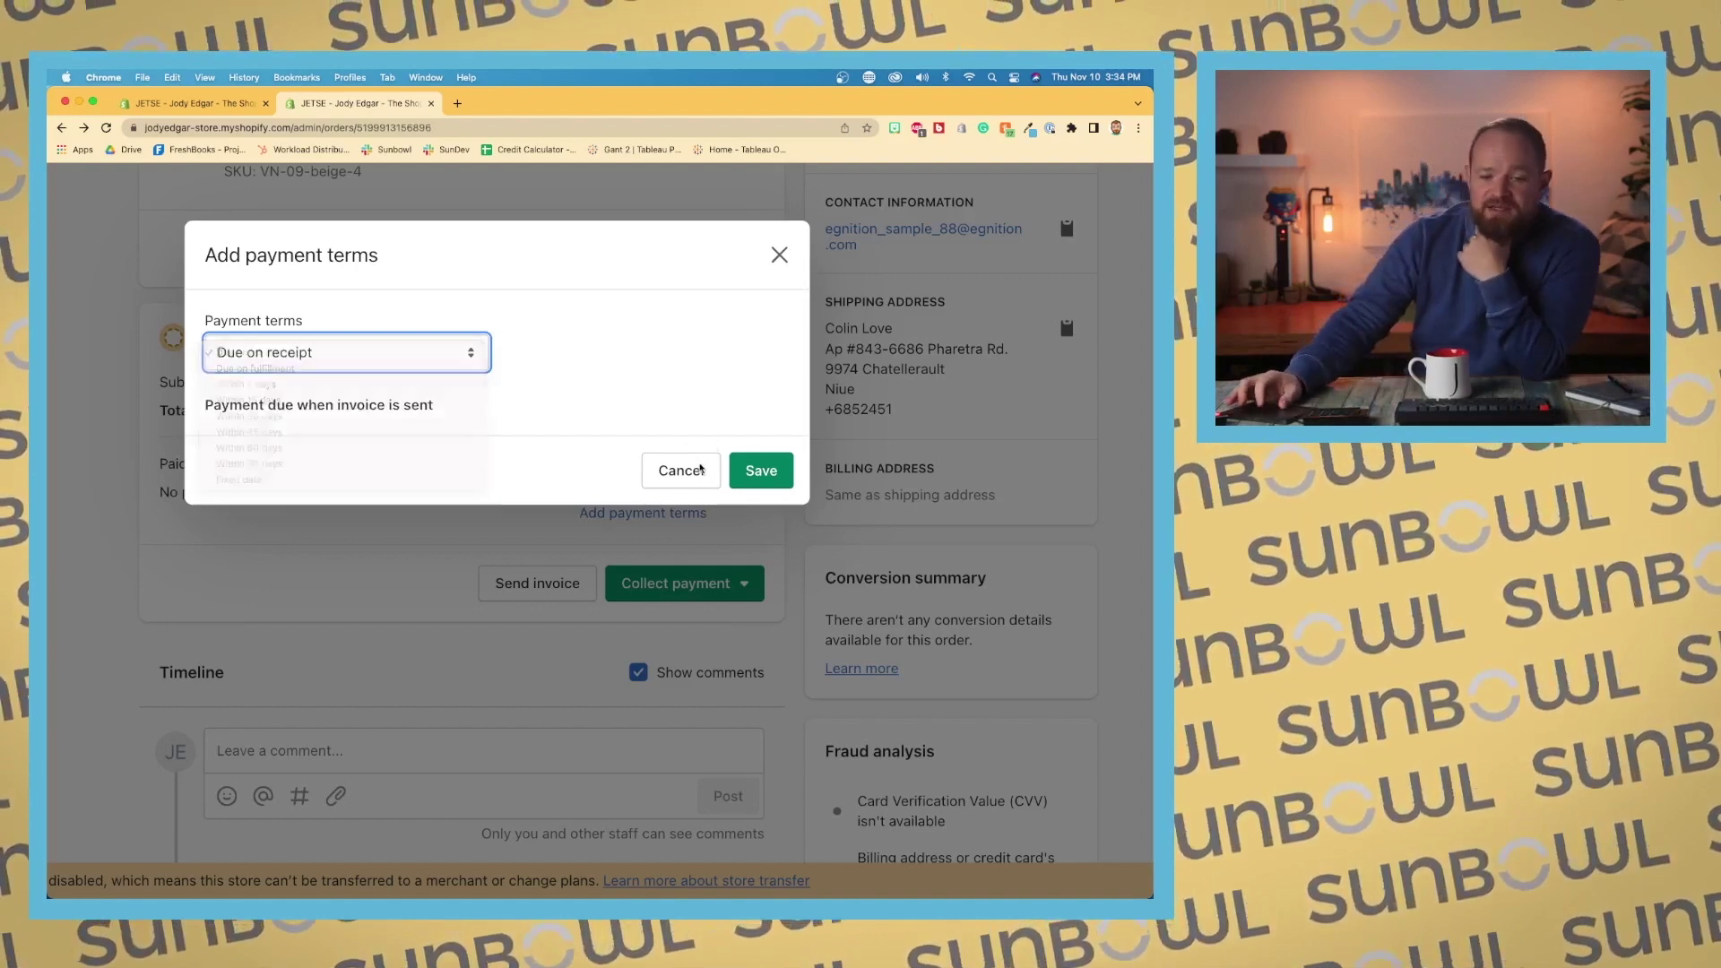
pyautogui.click(692, 469)
pyautogui.click(743, 587)
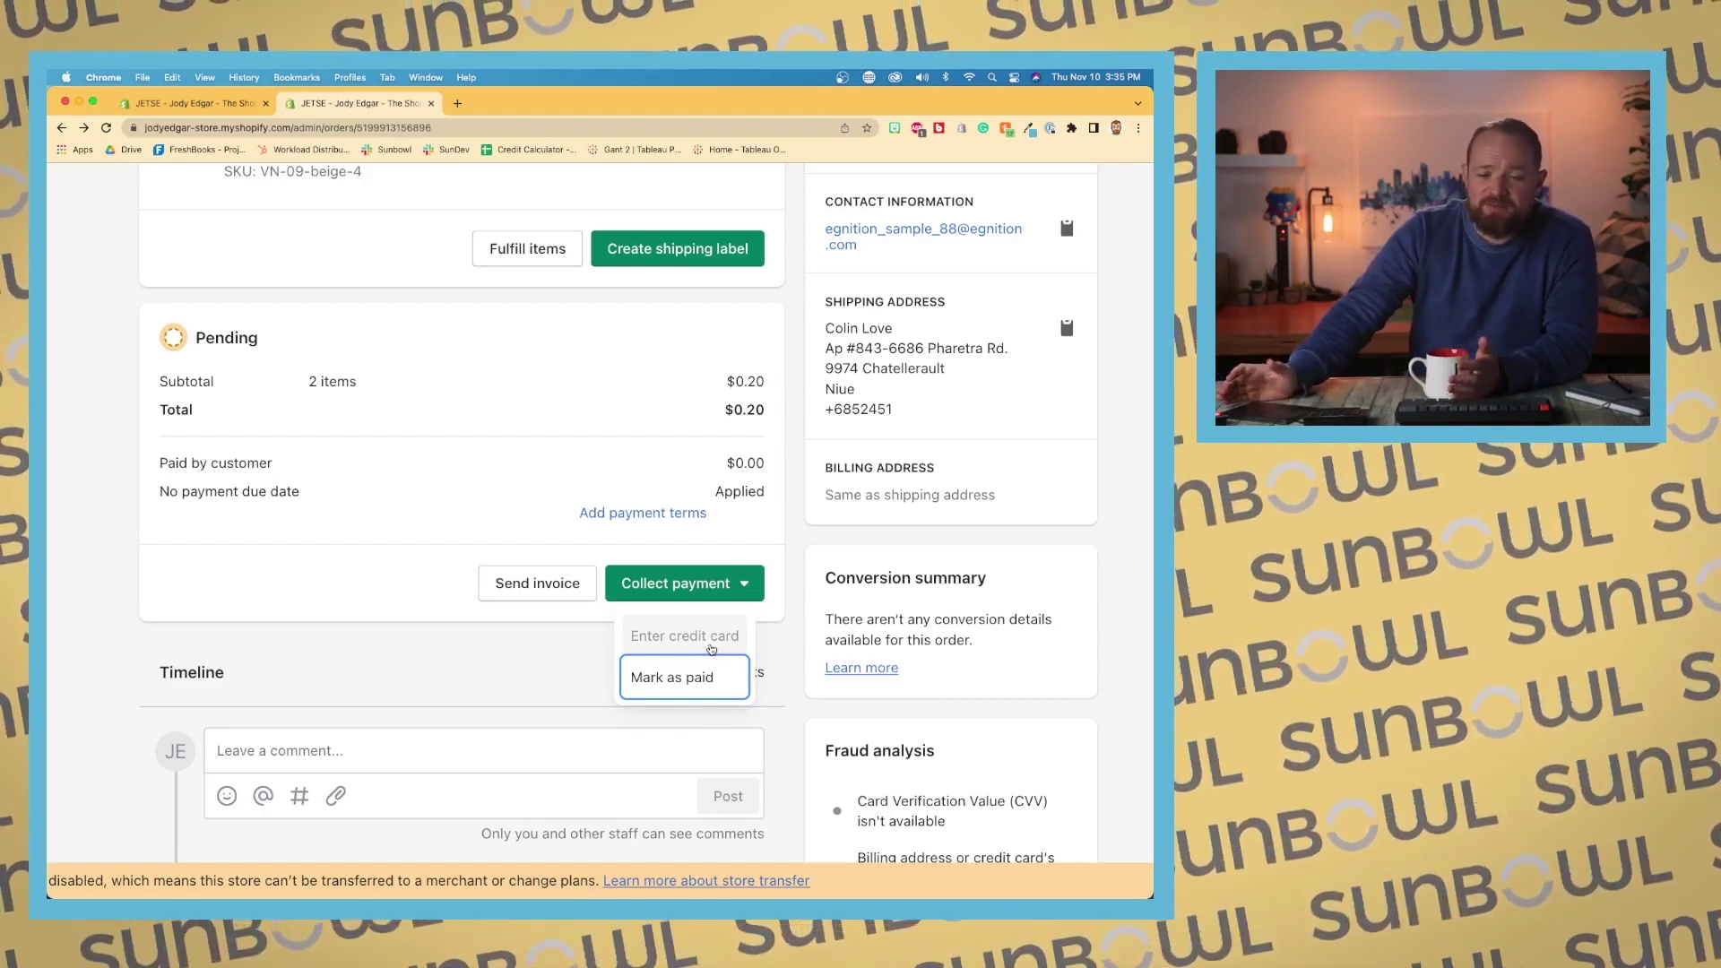
# Step: Dismiss the Collect payment dropdown unchanged and scroll through the order page
pyautogui.click(498, 524)
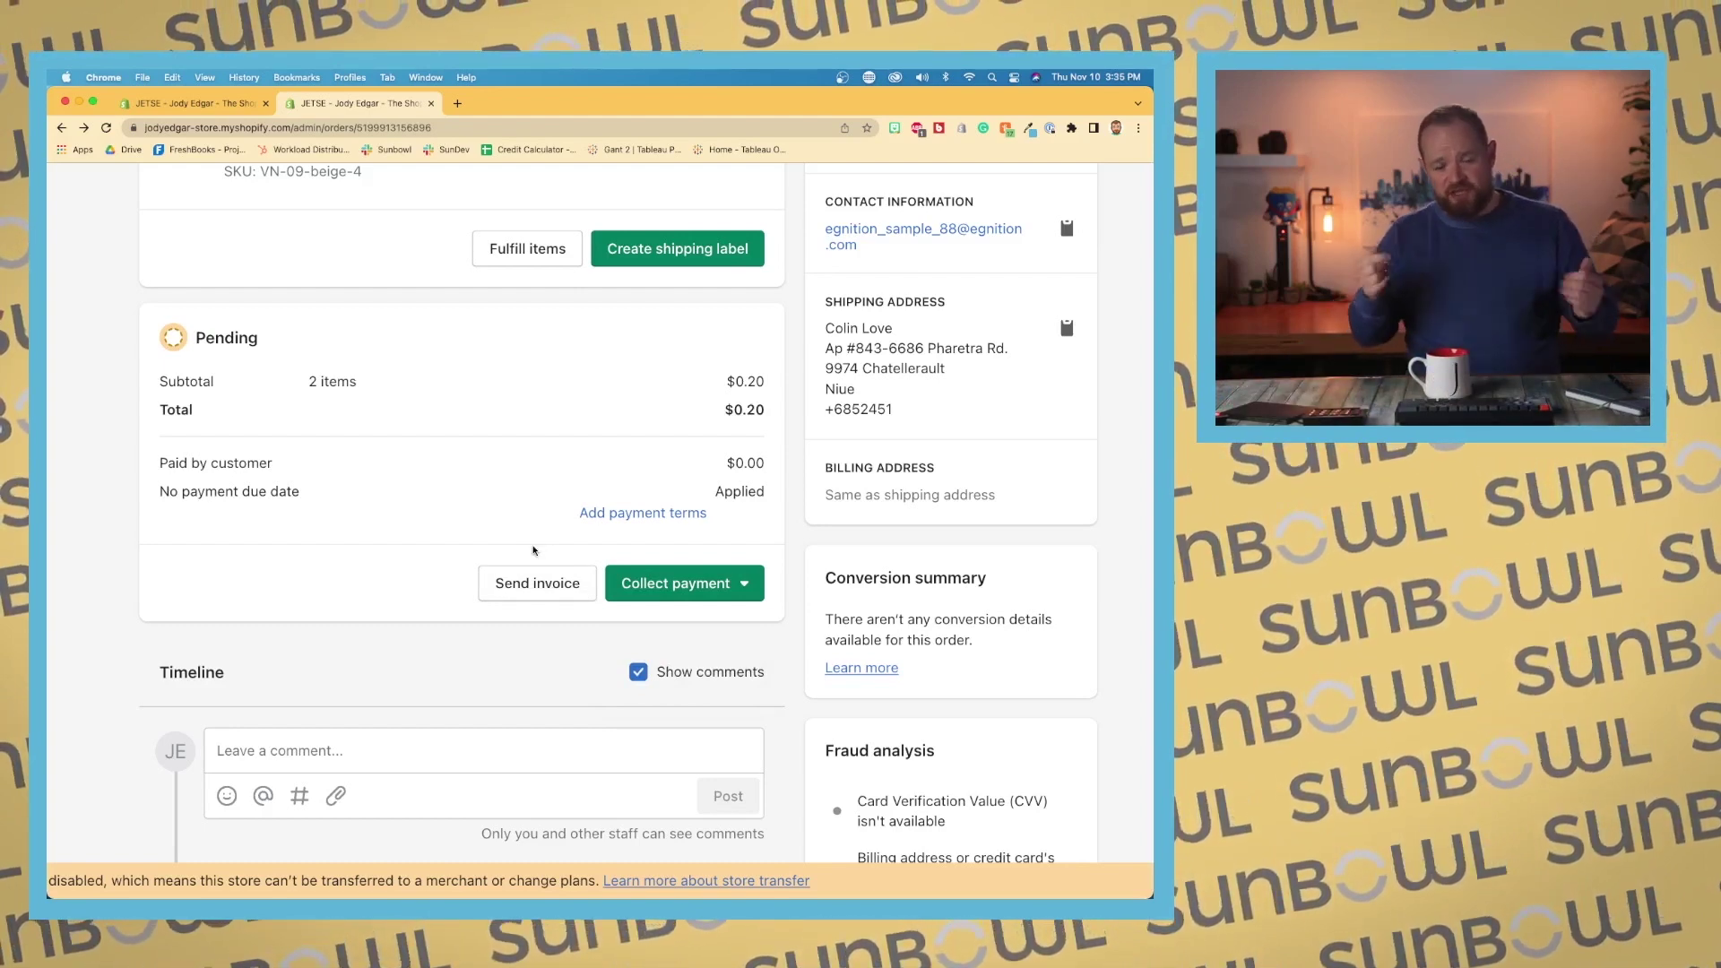
pyautogui.scroll(5, 533, 550)
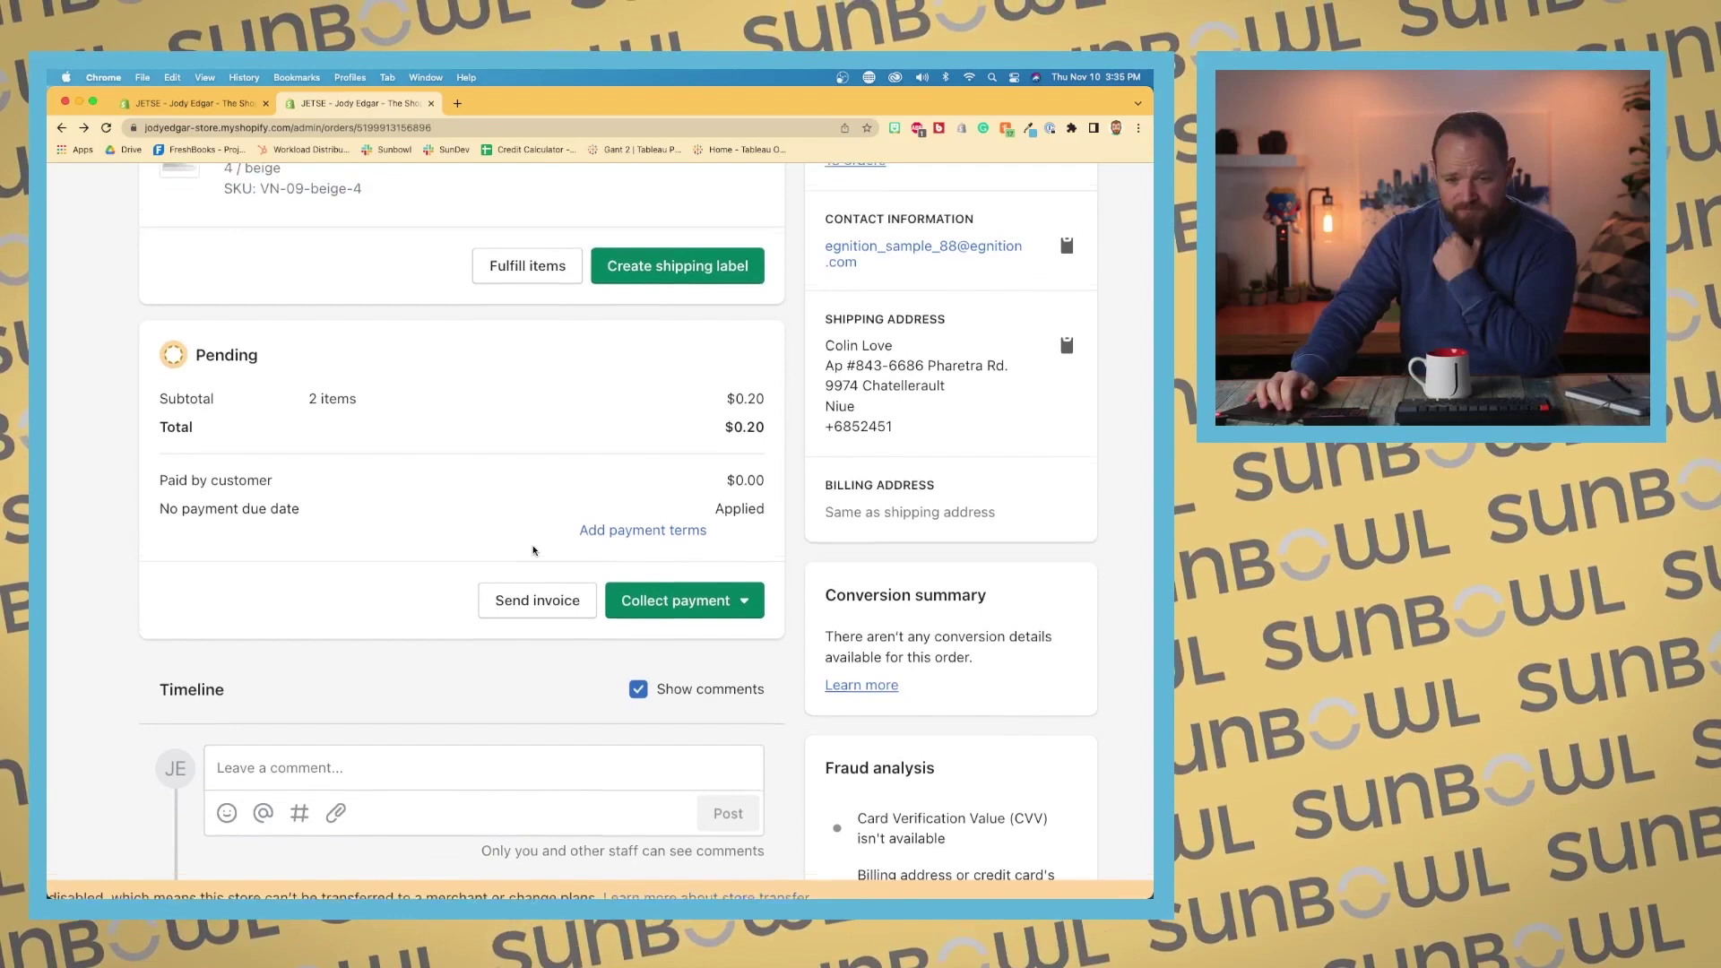
pyautogui.scroll(2, 534, 550)
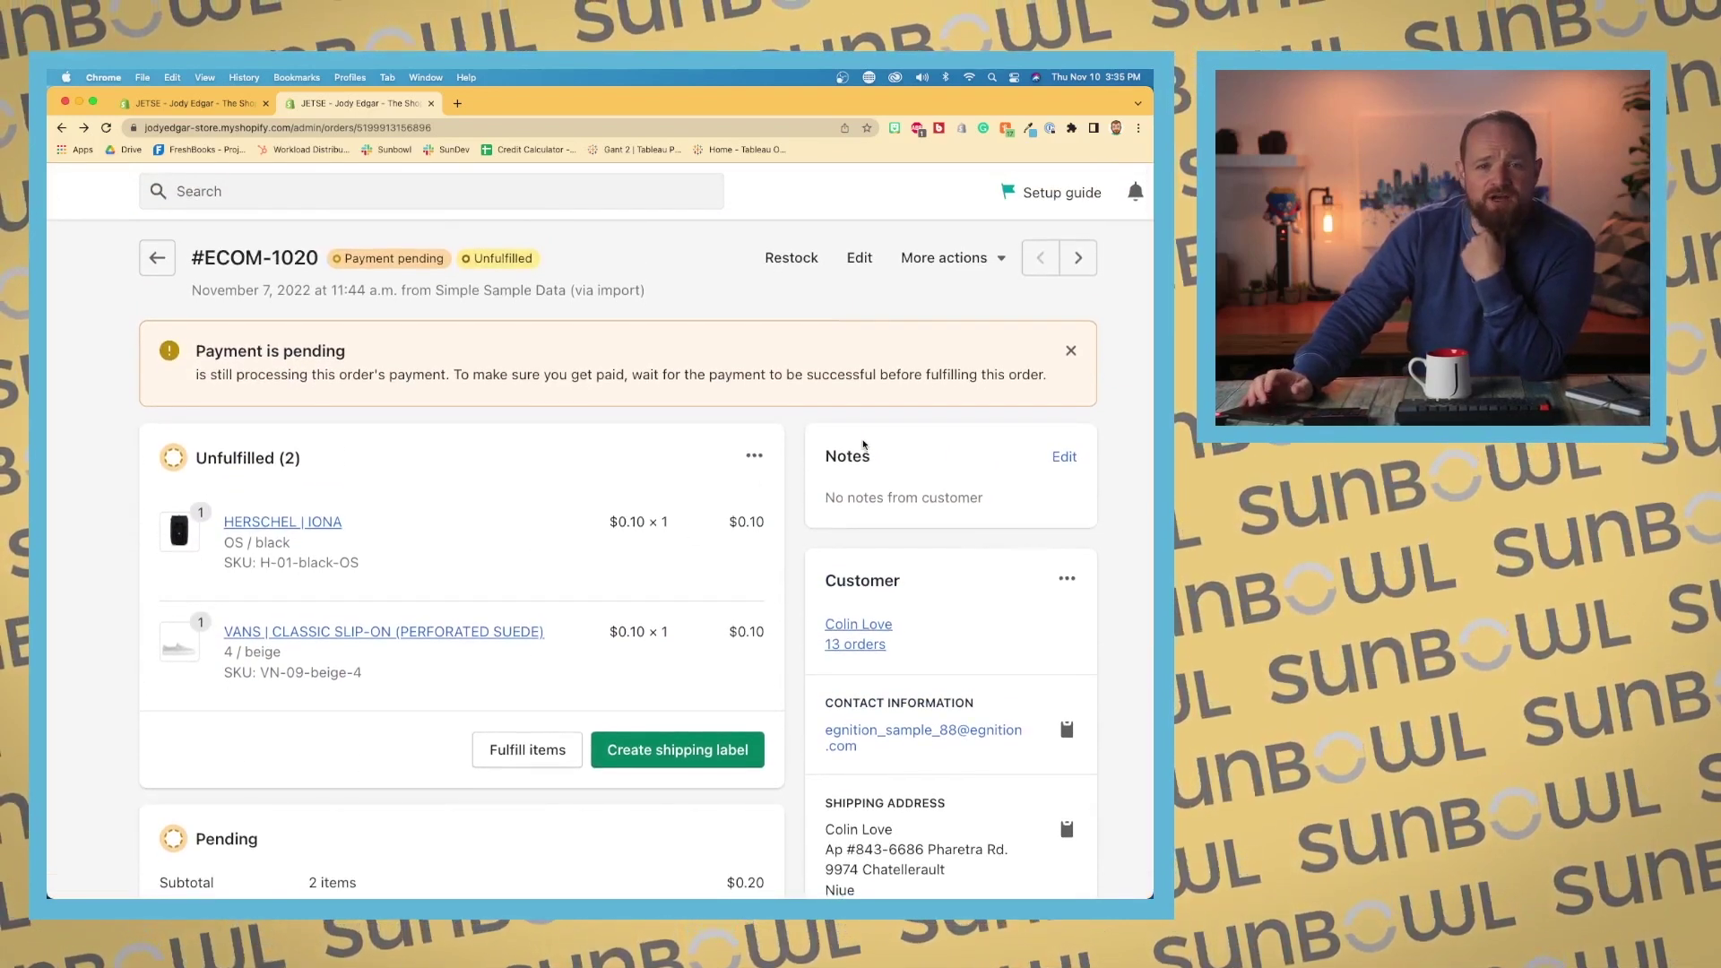
pyautogui.scroll(-2, 903, 445)
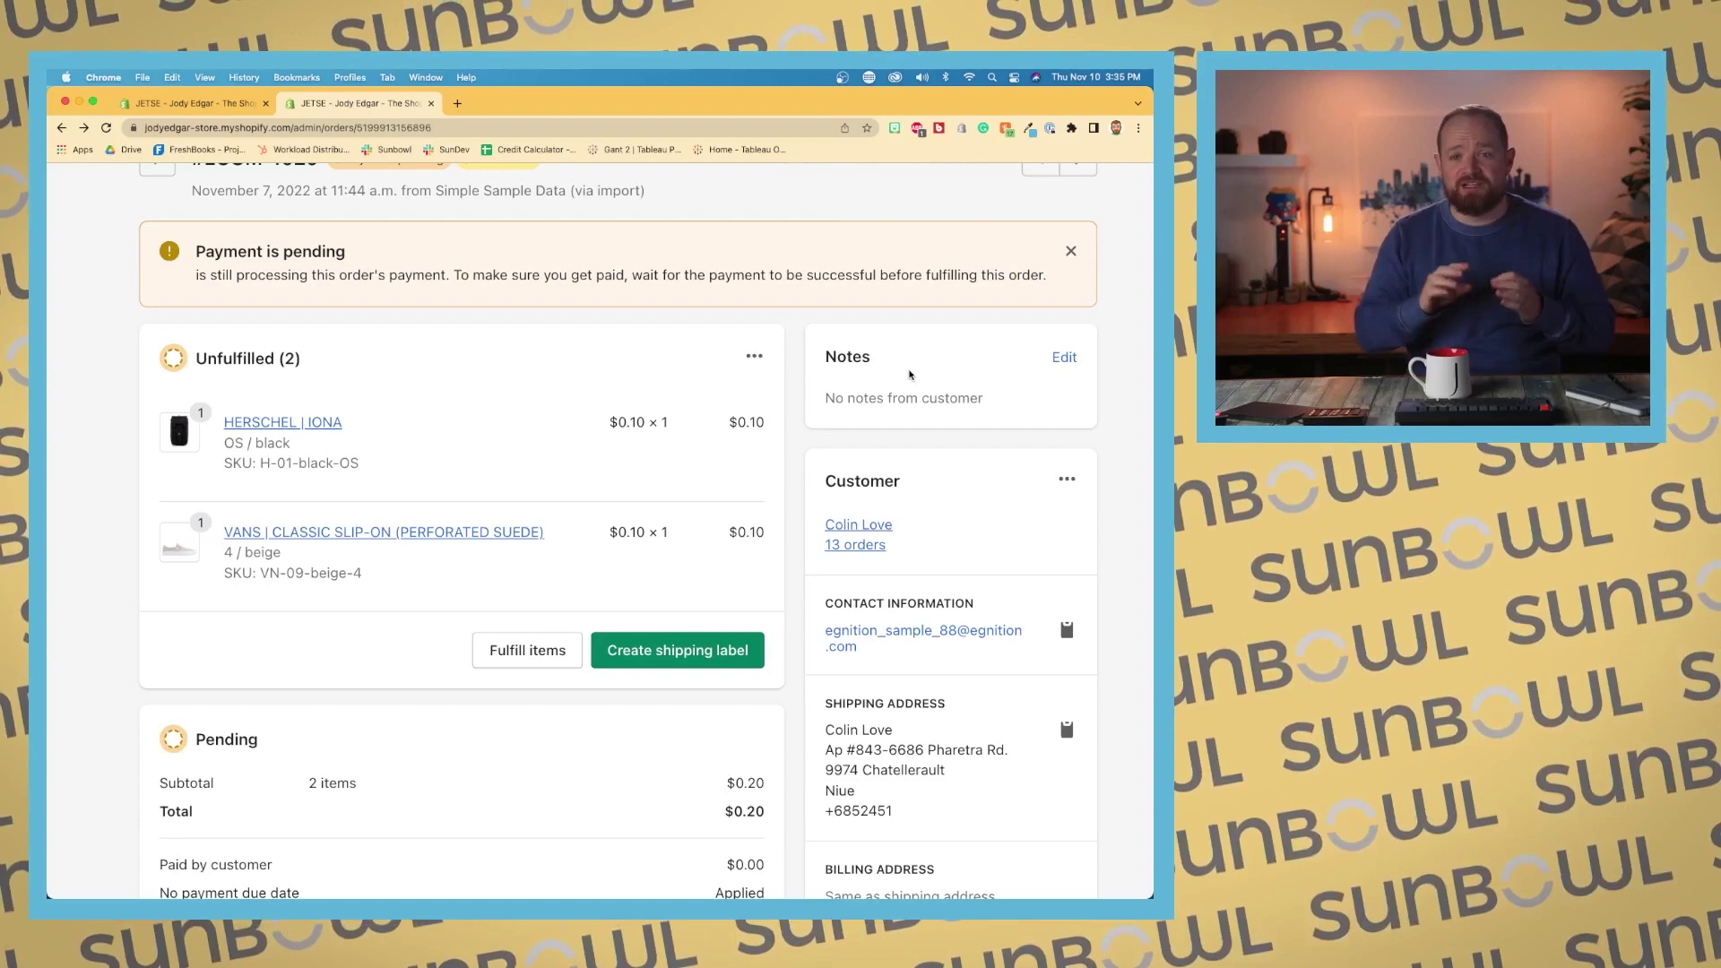
pyautogui.scroll(-1, 910, 375)
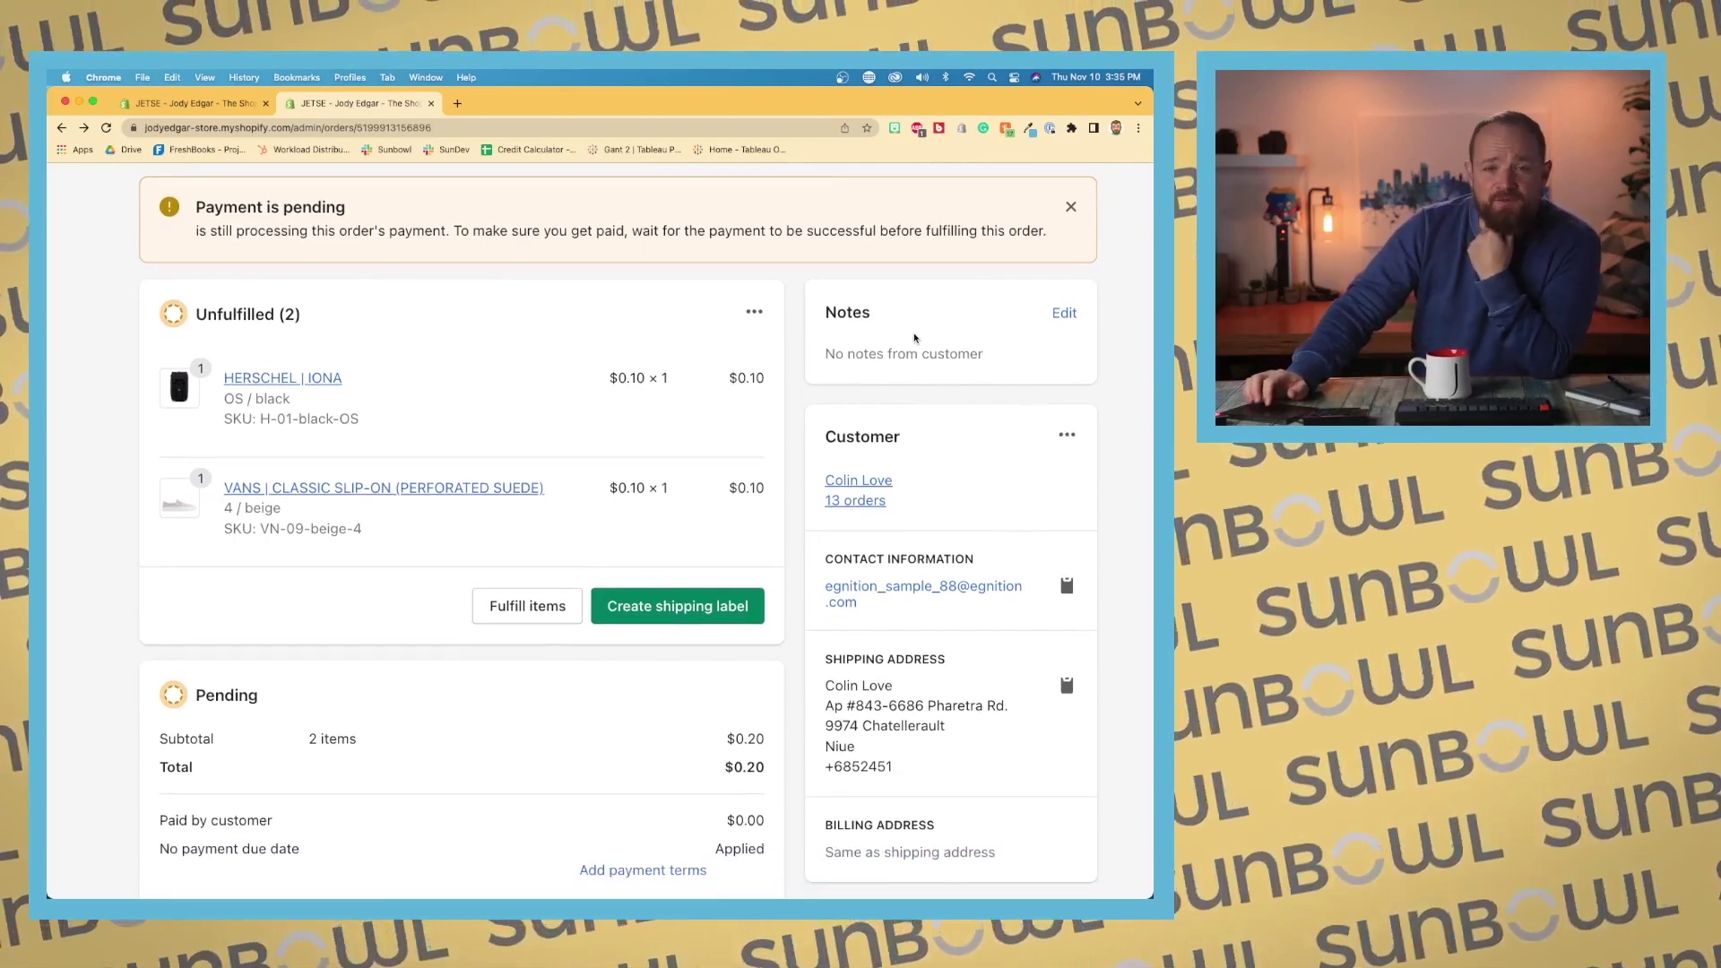
pyautogui.scroll(-10, 914, 338)
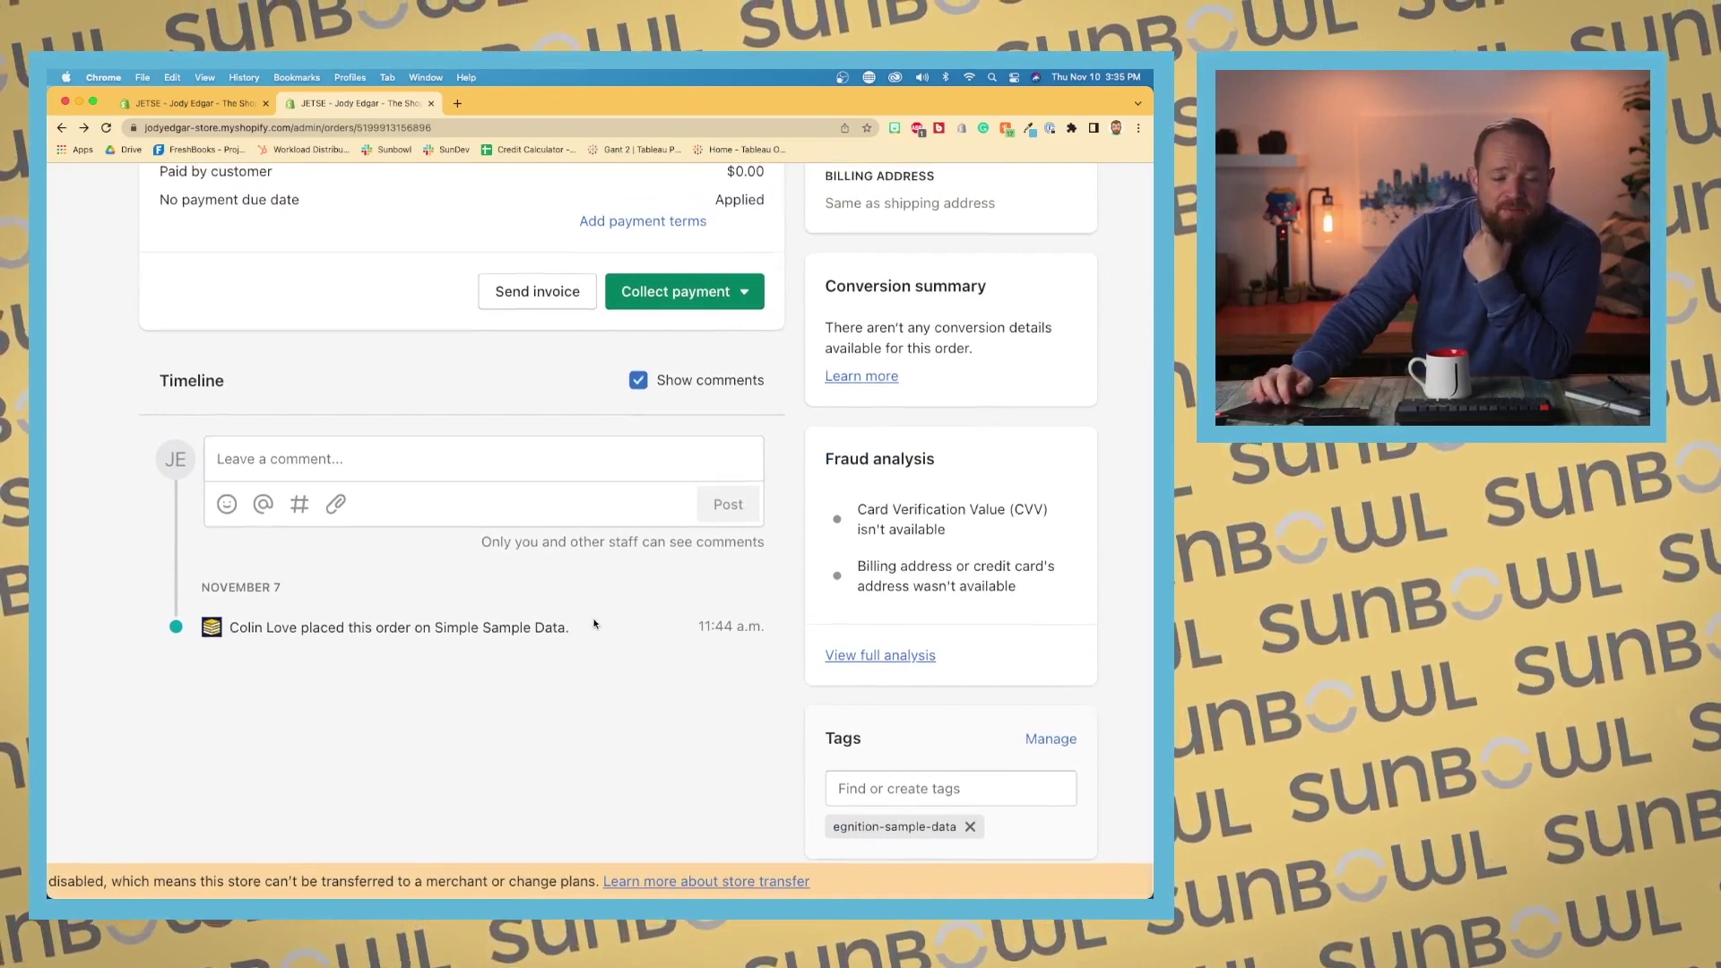
pyautogui.scroll(12, 594, 625)
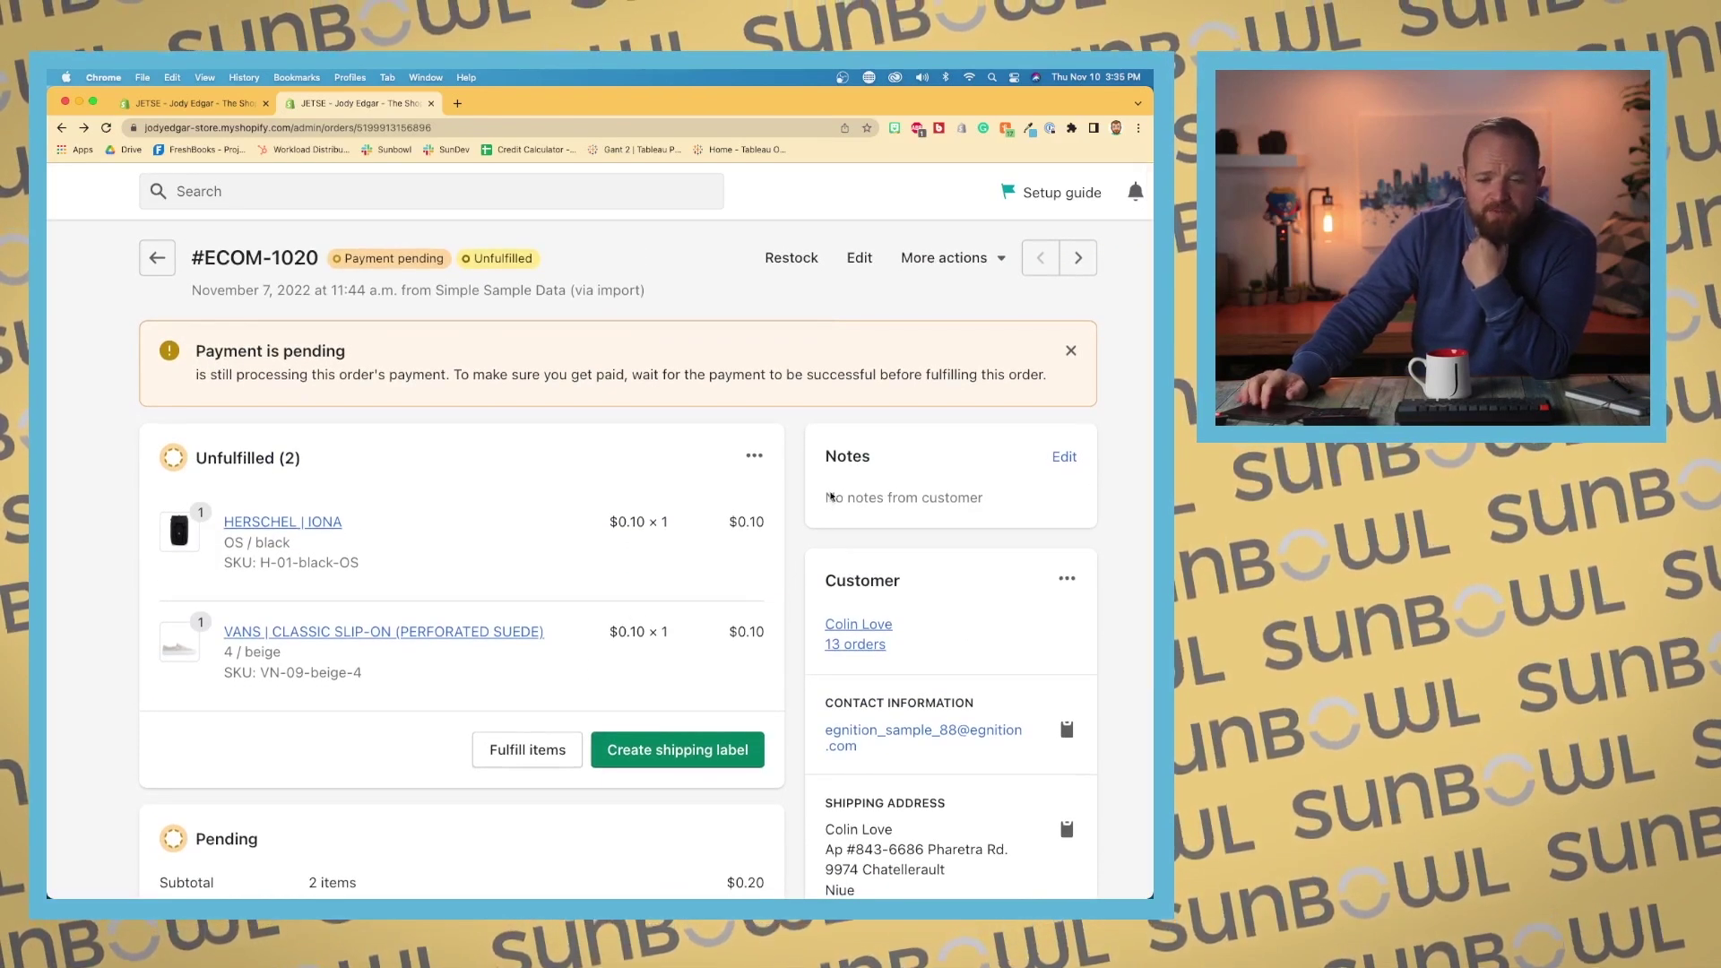
pyautogui.scroll(-4, 830, 496)
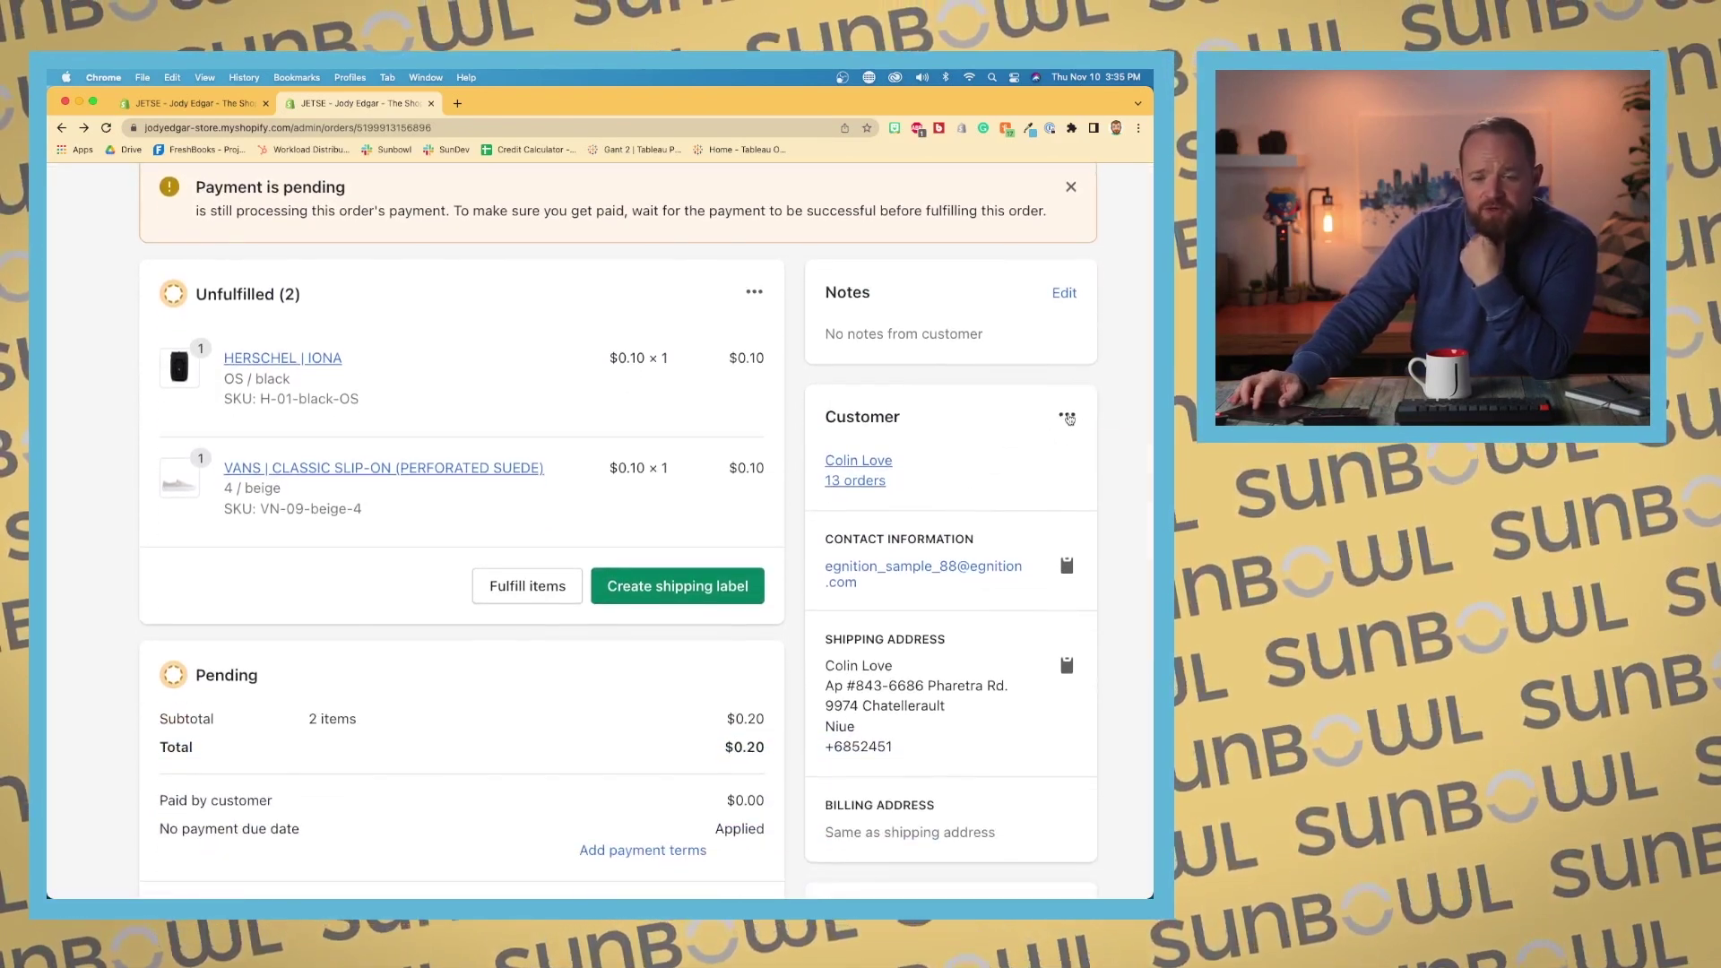
pyautogui.click(1066, 417)
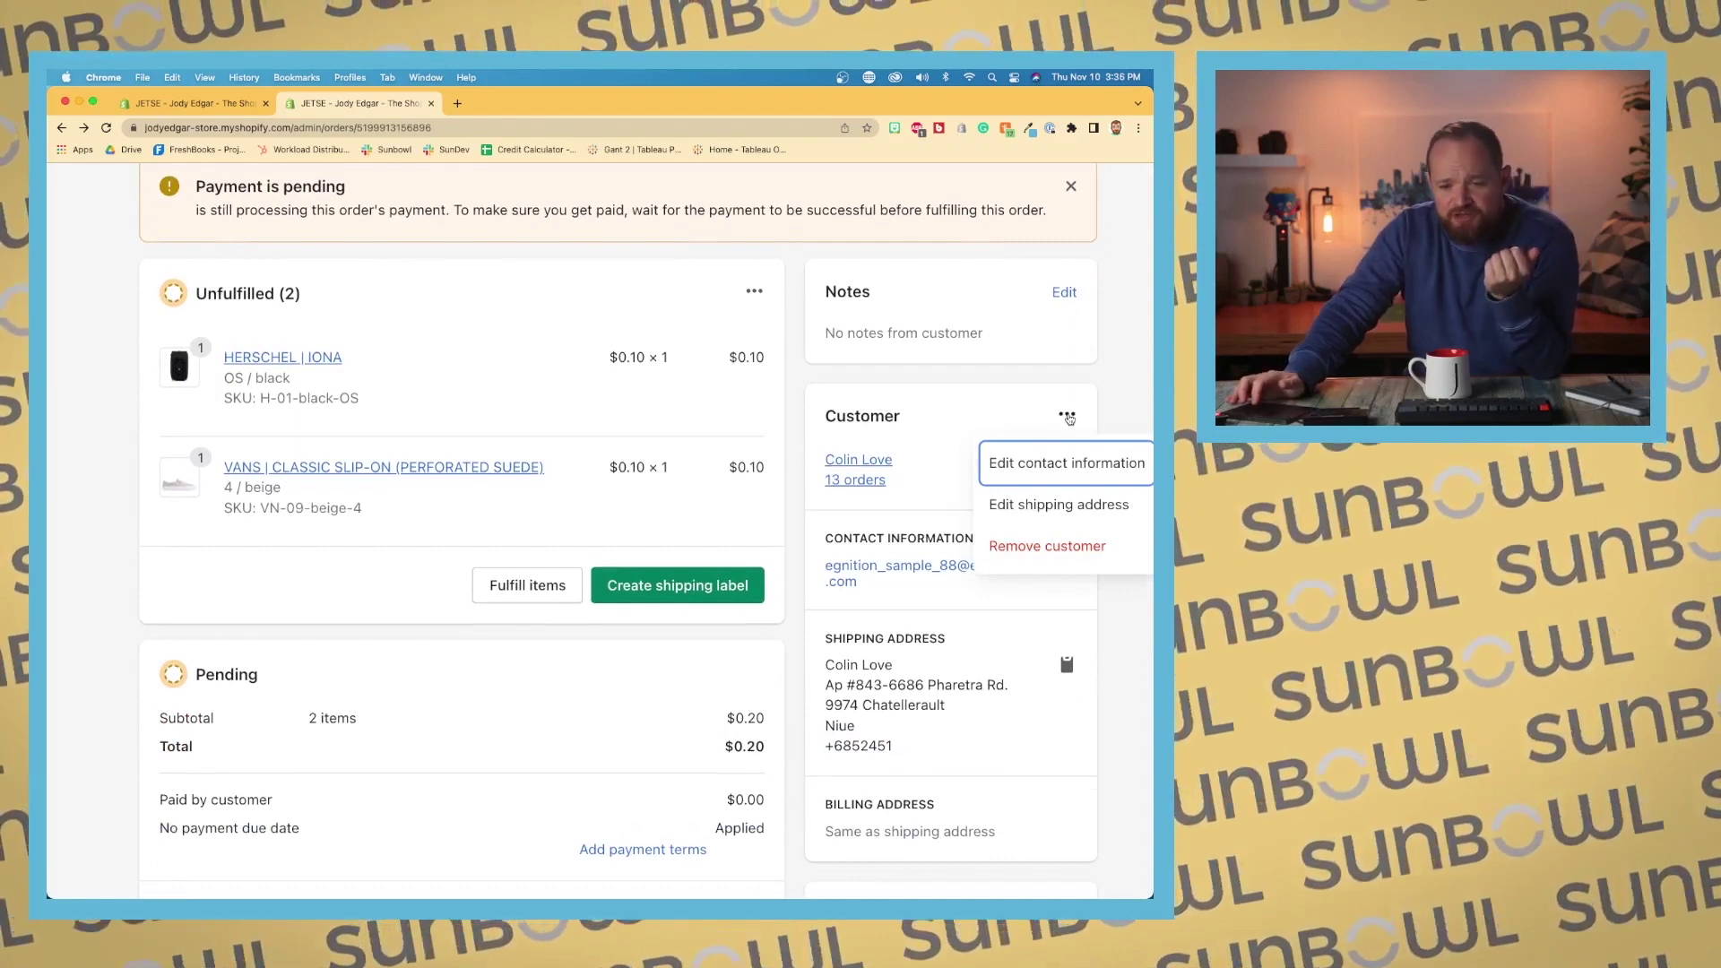
pyautogui.click(942, 408)
pyautogui.scroll(-1, 943, 416)
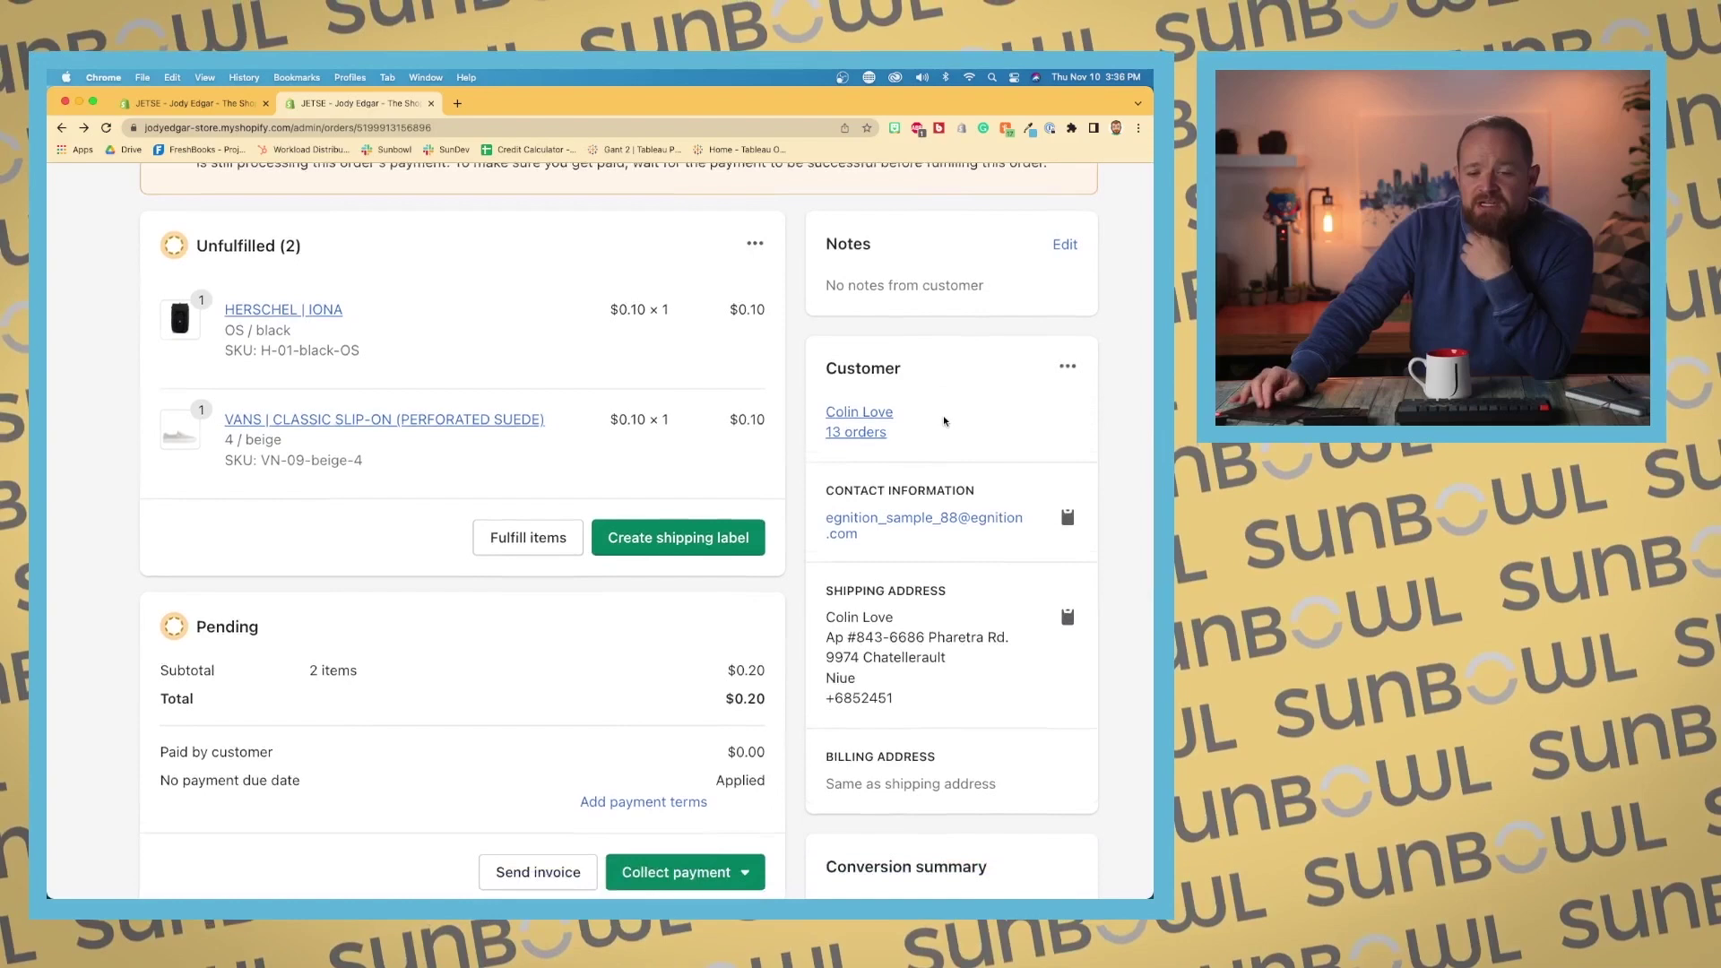
pyautogui.scroll(-1, 942, 415)
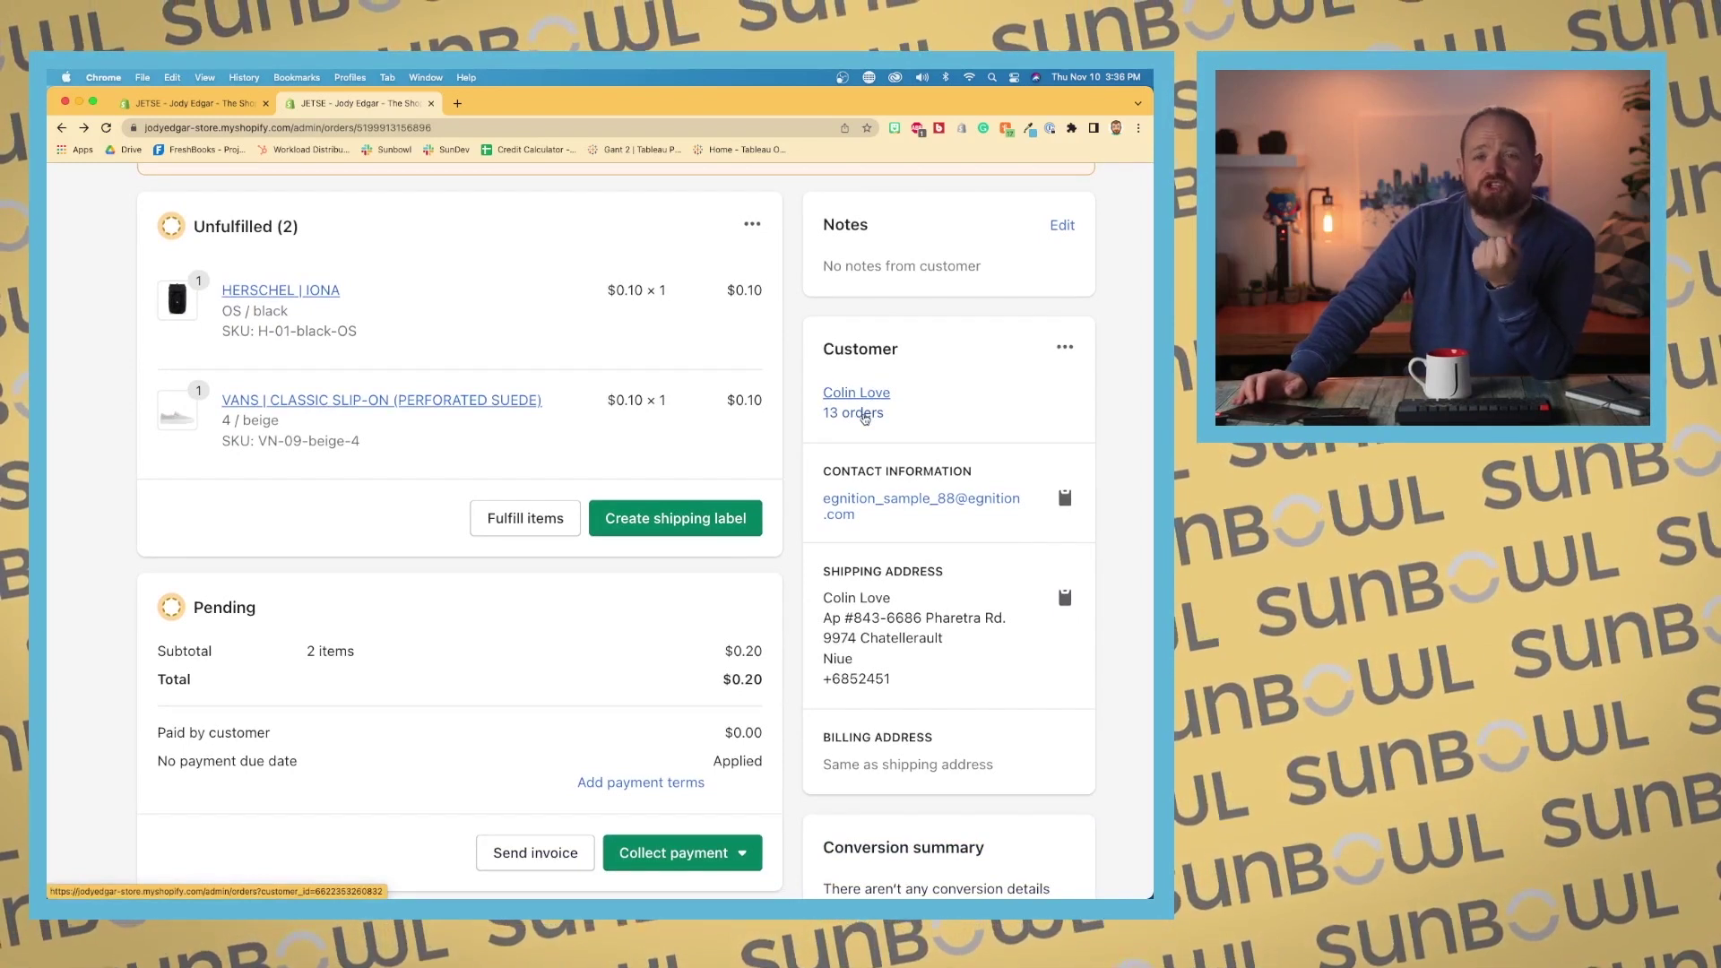
pyautogui.click(862, 413)
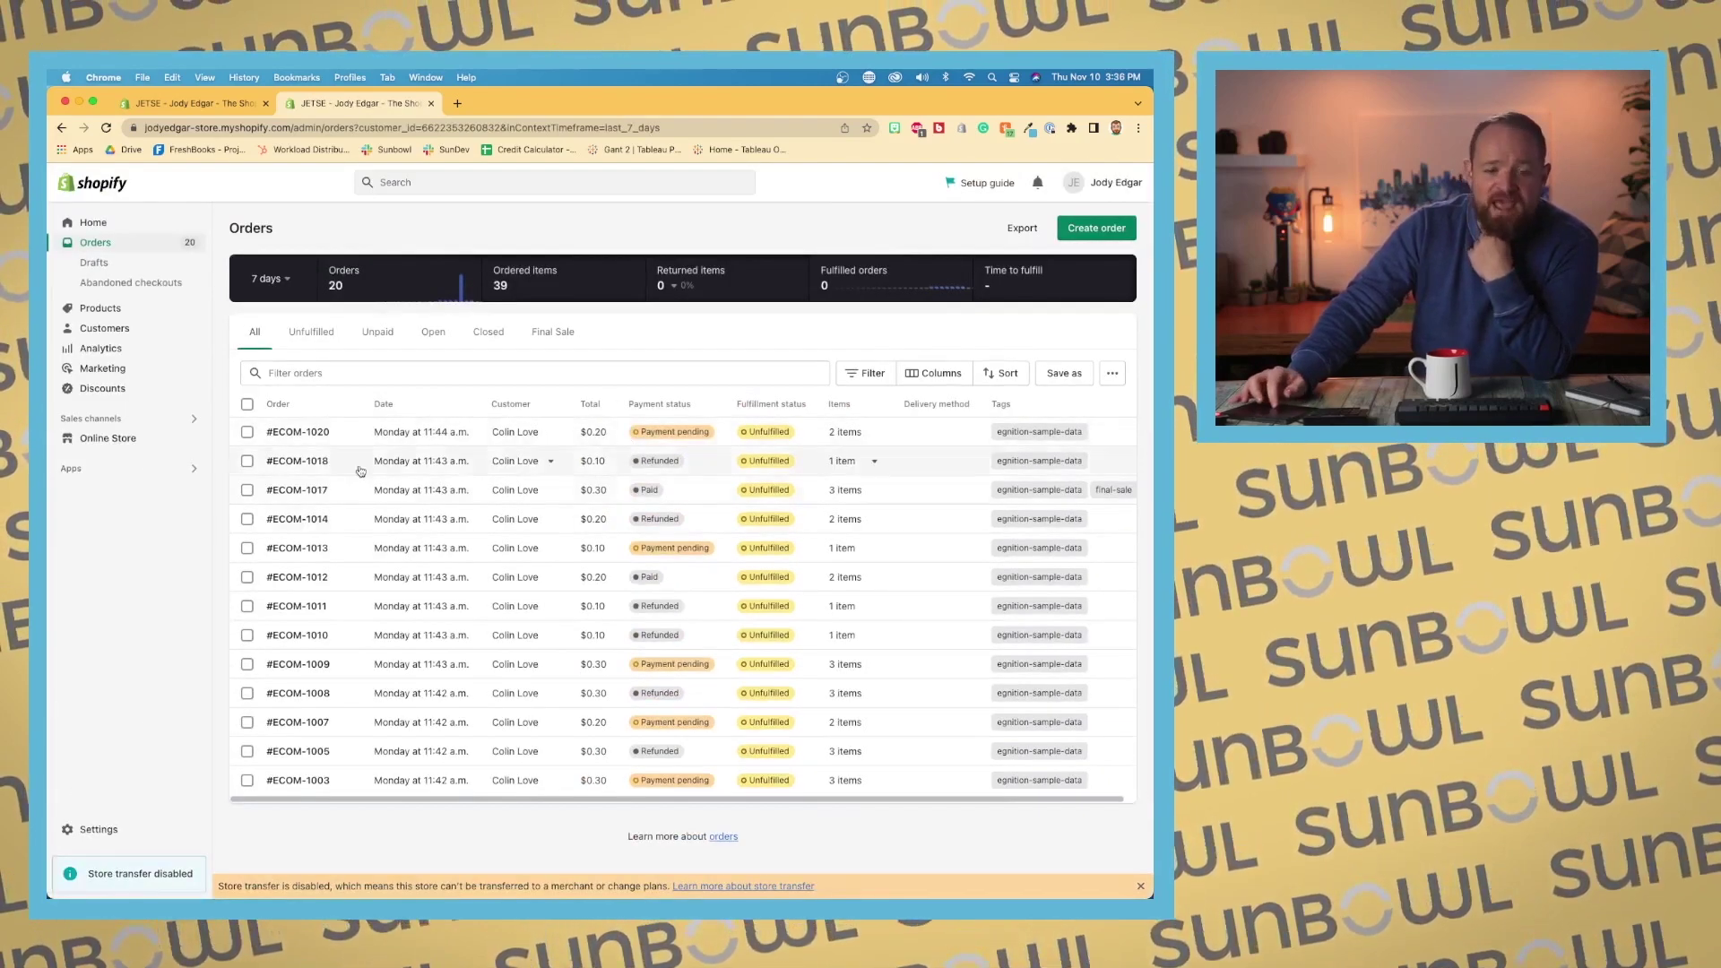
pyautogui.scroll(-1, 589, 485)
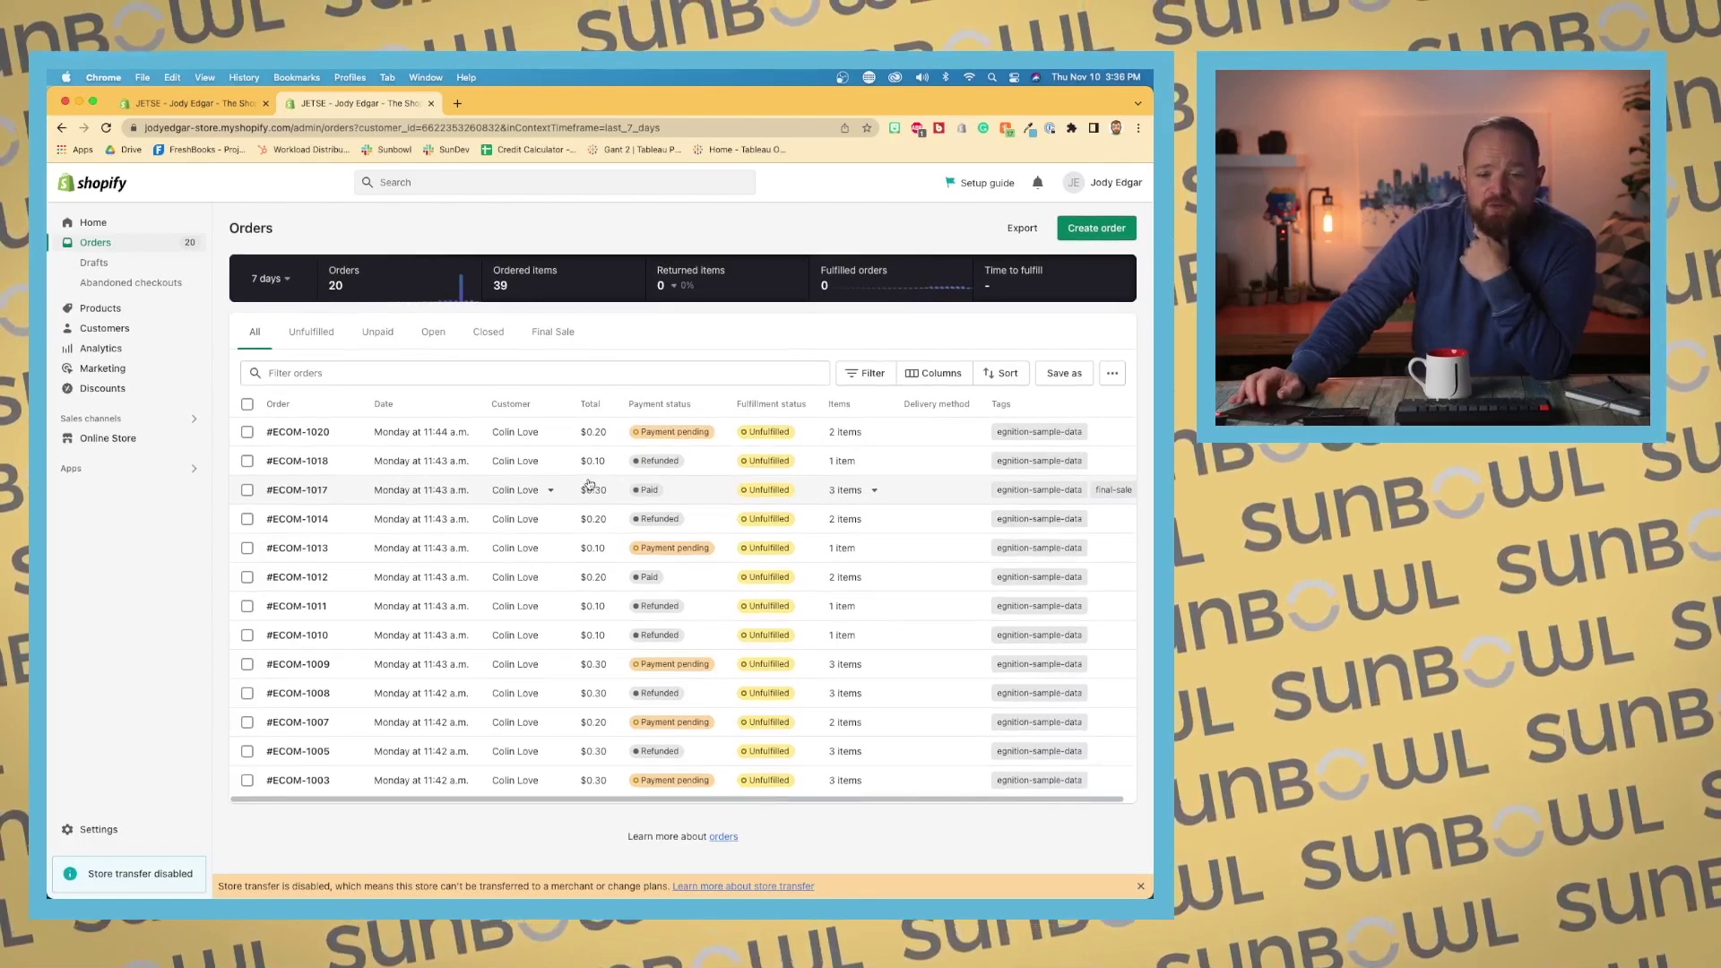
# Step: Reopen the latest order's detail page and dismiss a stray context menu
pyautogui.click(601, 437)
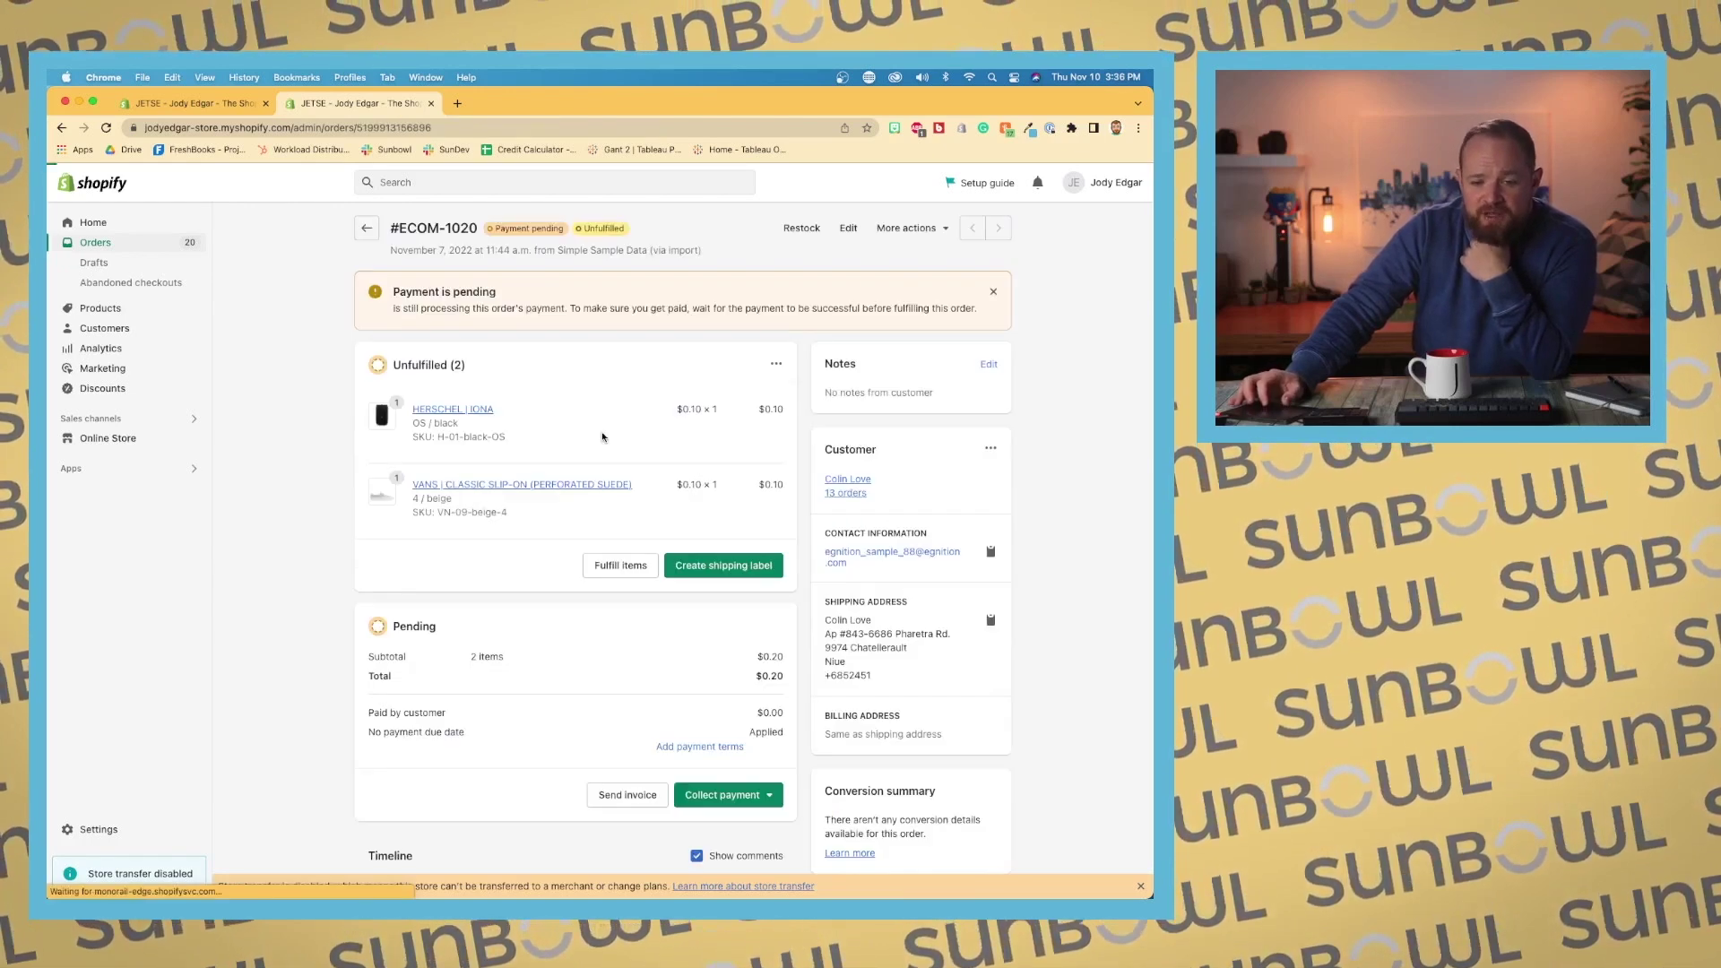
pyautogui.scroll(2, 833, 518)
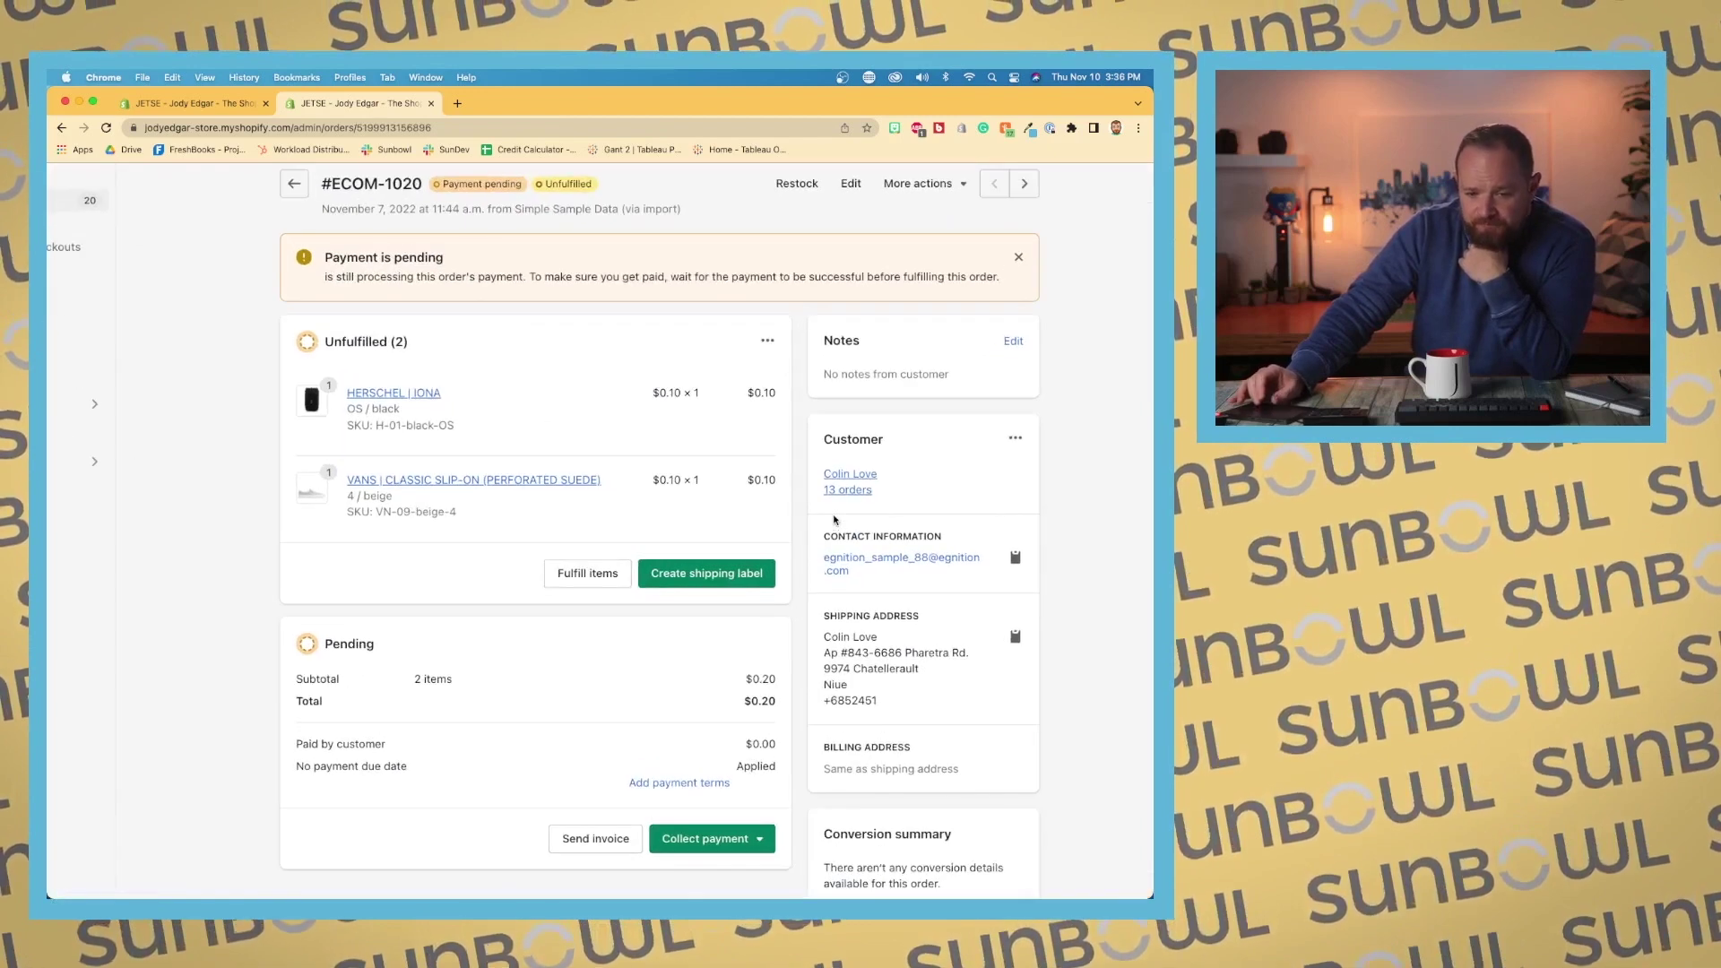
pyautogui.rightClick(832, 511)
pyautogui.click(912, 486)
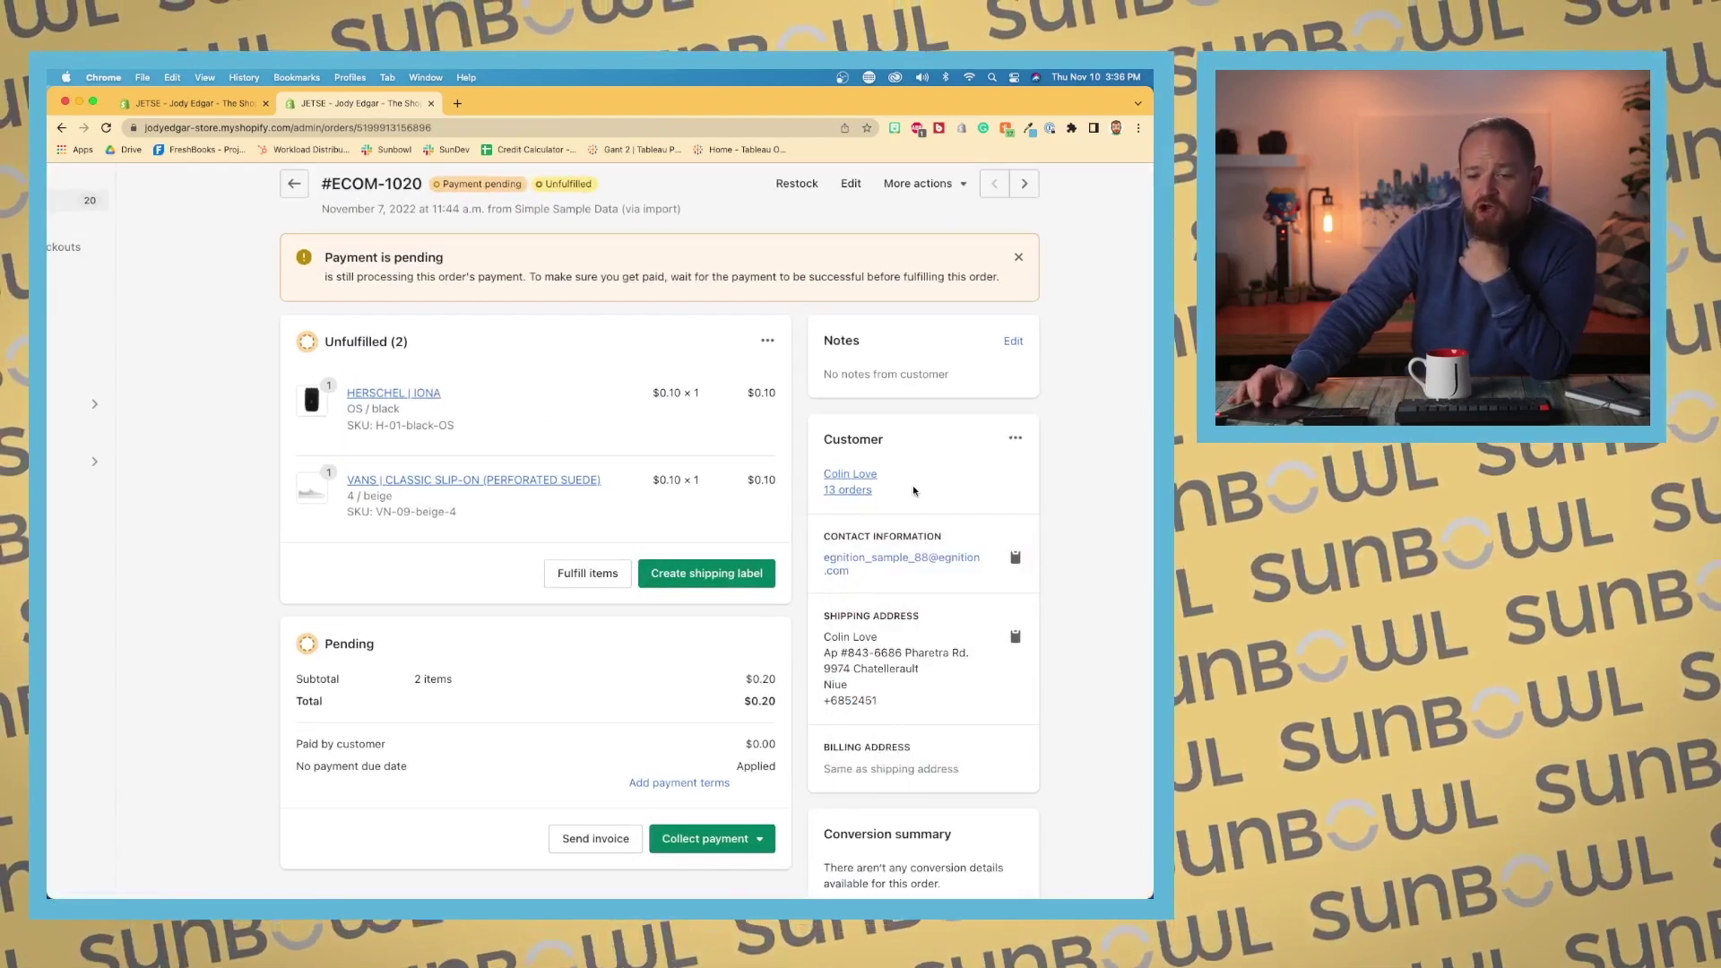
# Step: Scroll down past the fraud analysis to the Tags card showing egnition-sample-data
pyautogui.scroll(2, 912, 486)
pyautogui.scroll(-3, 913, 485)
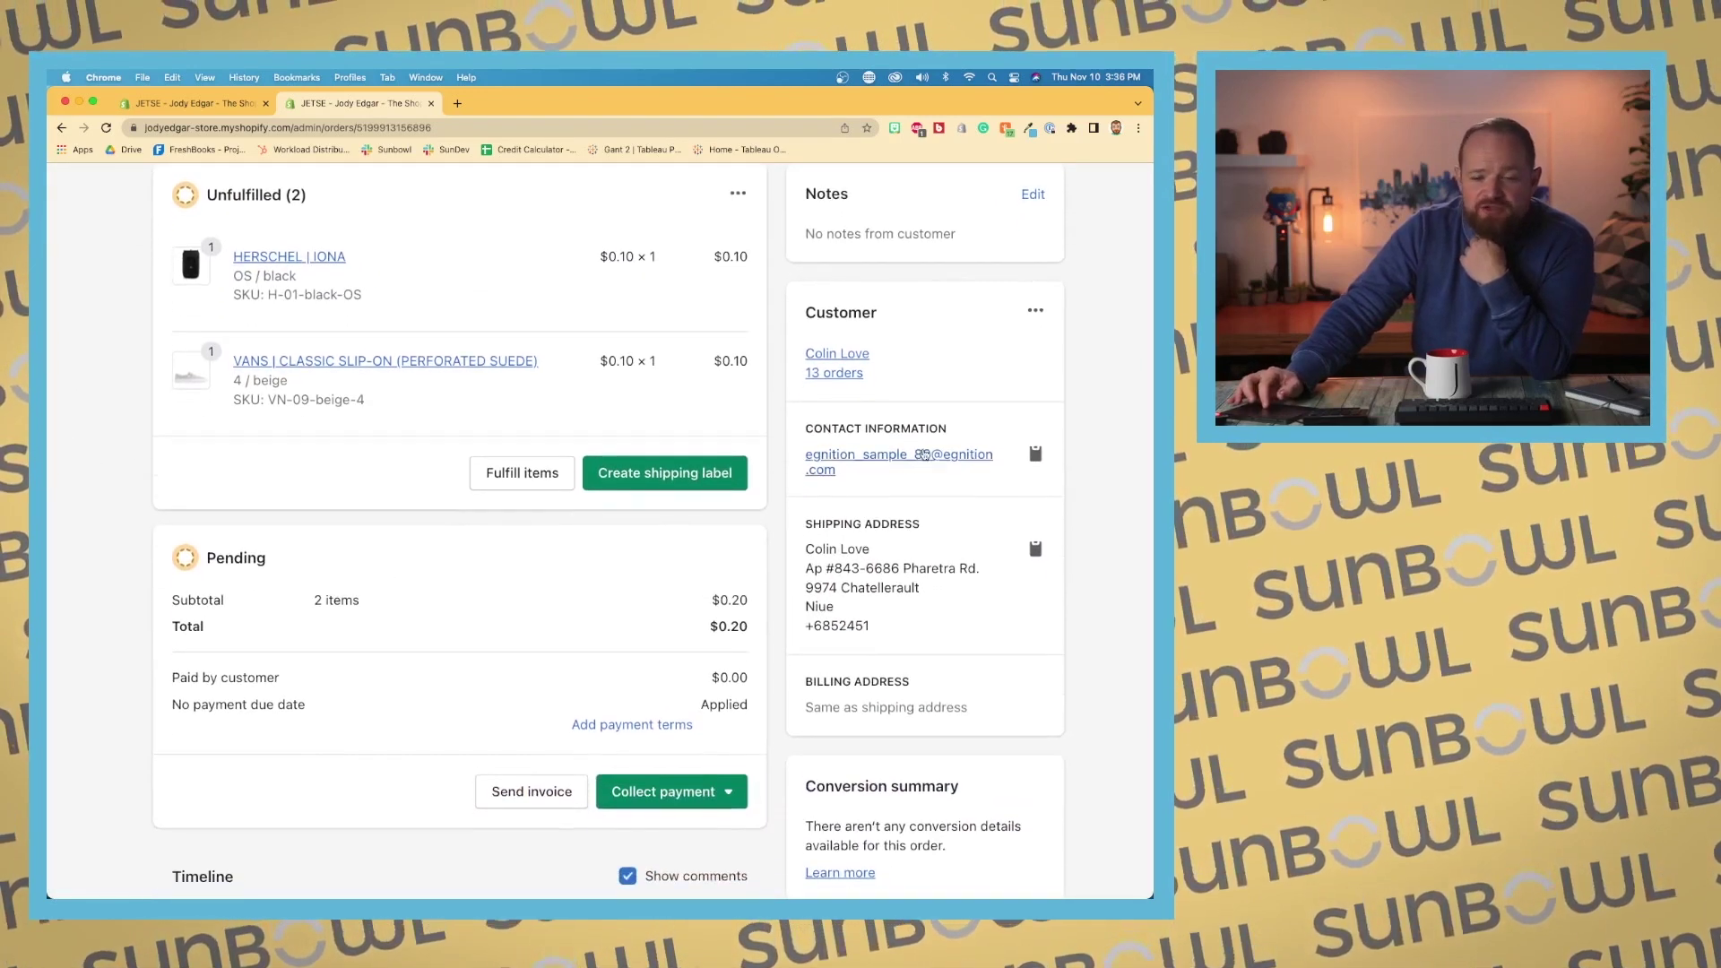
pyautogui.scroll(-3, 911, 500)
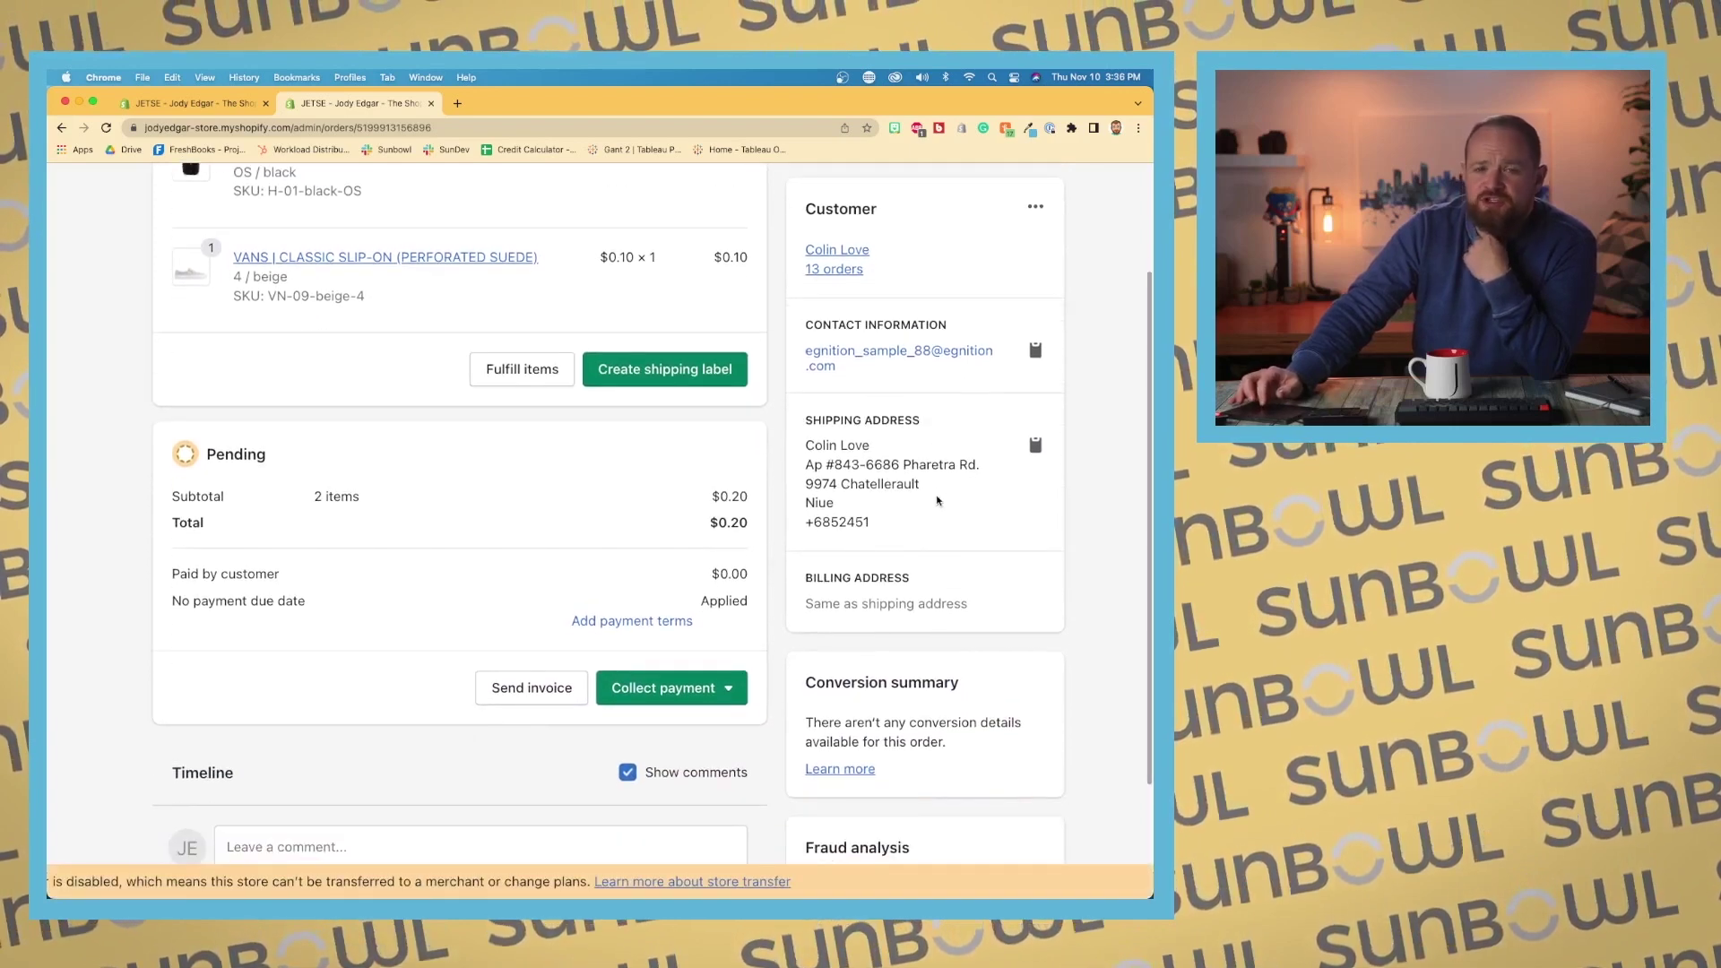
pyautogui.scroll(-3, 938, 500)
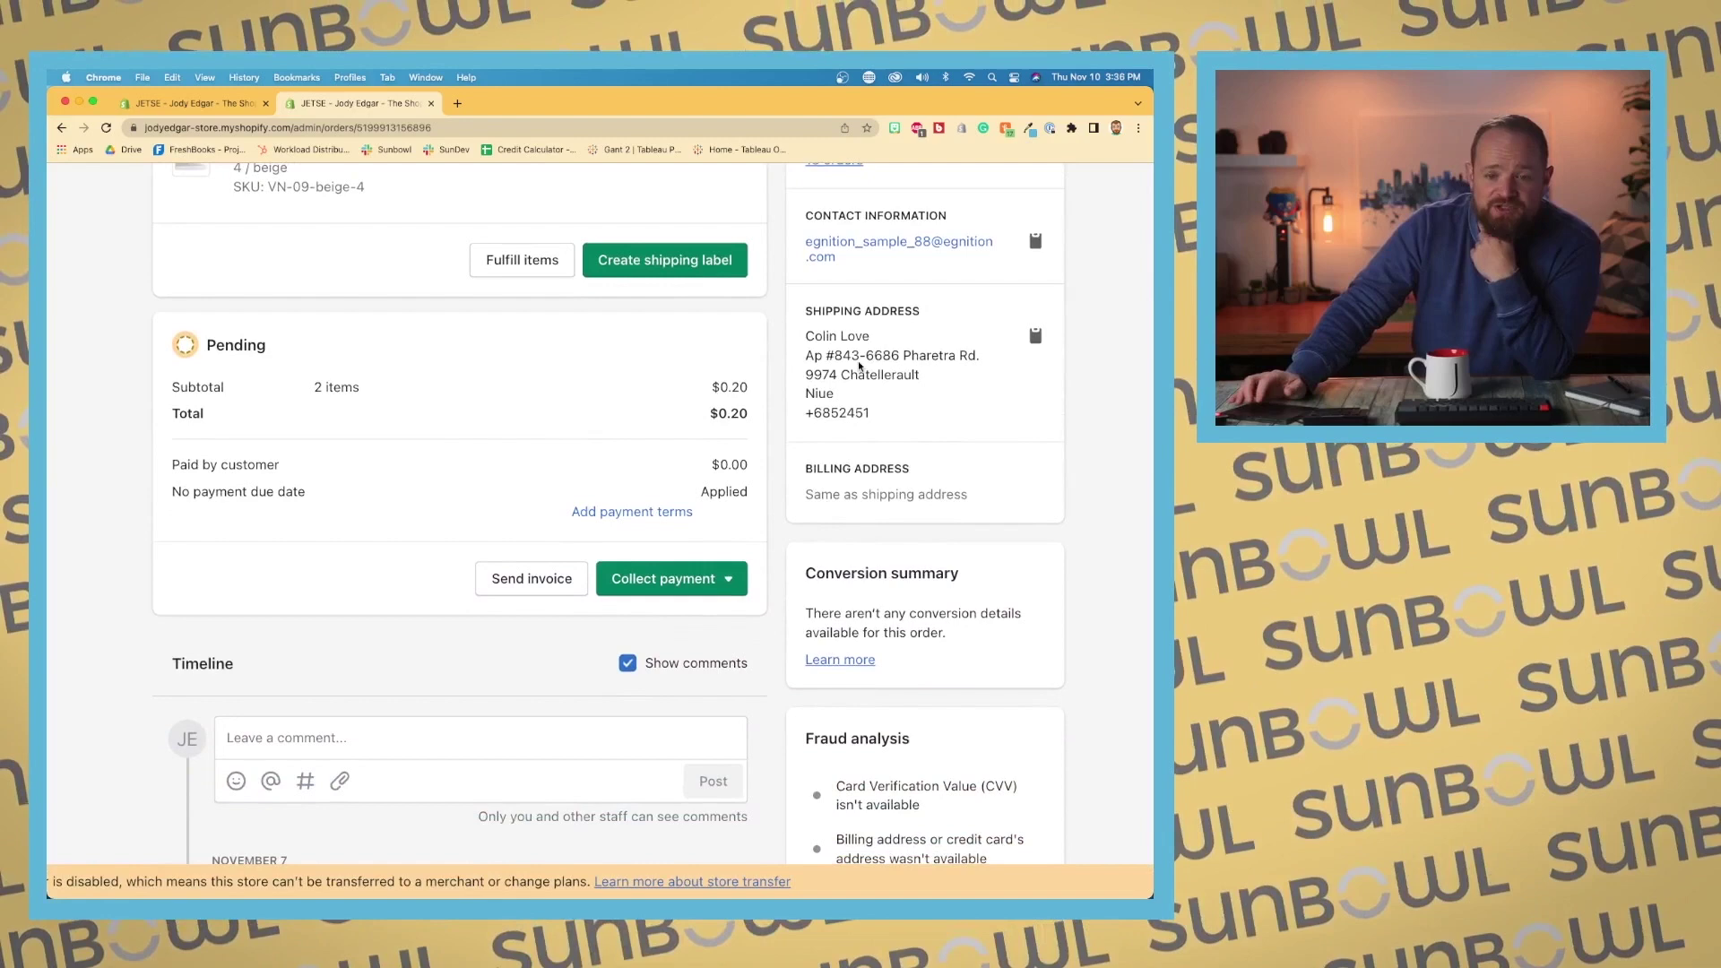
pyautogui.scroll(-5, 859, 364)
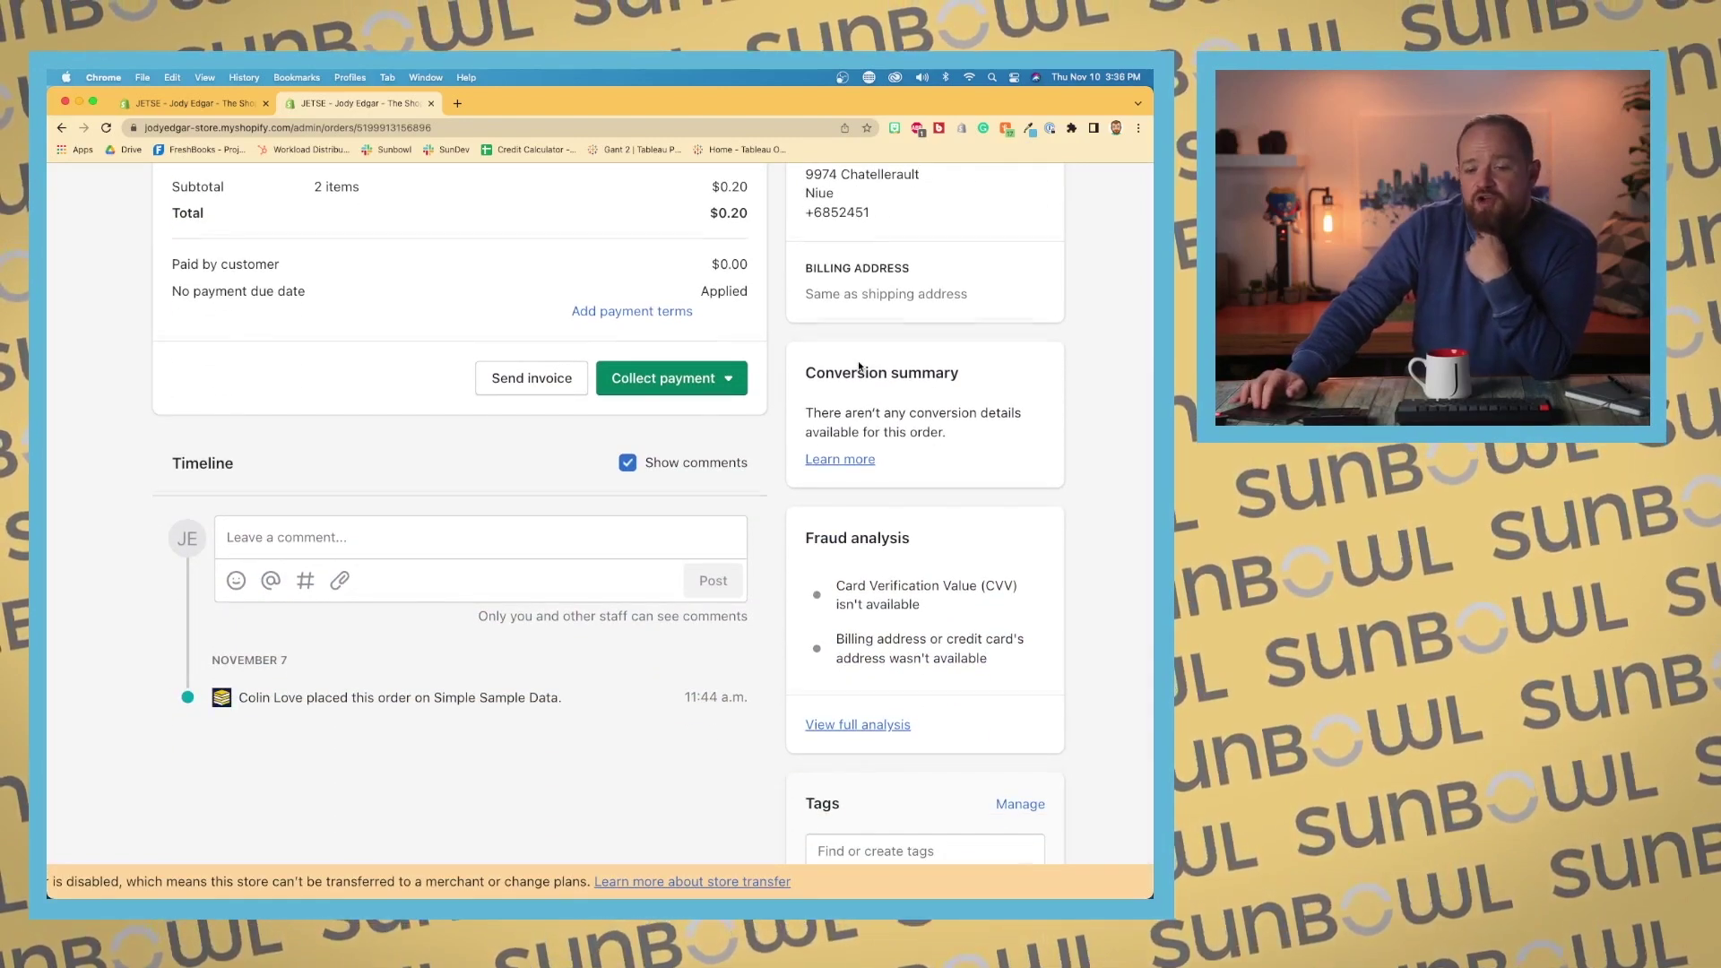
pyautogui.scroll(-2, 858, 364)
pyautogui.scroll(5, 899, 382)
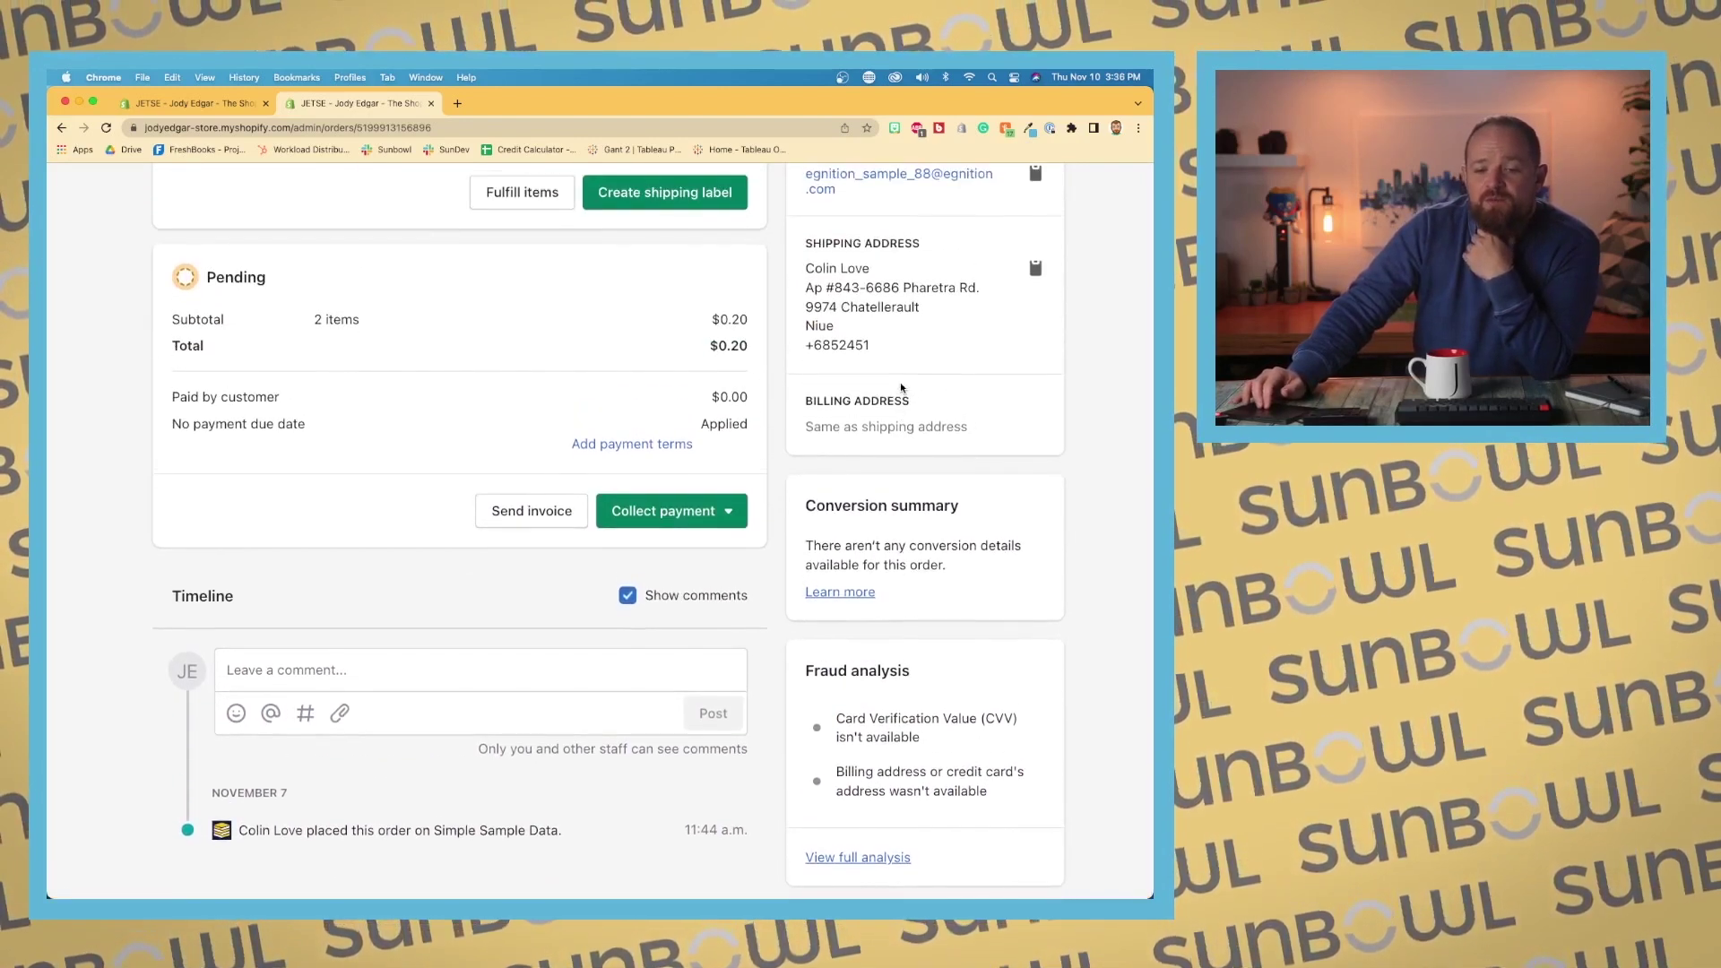
pyautogui.scroll(-1, 900, 381)
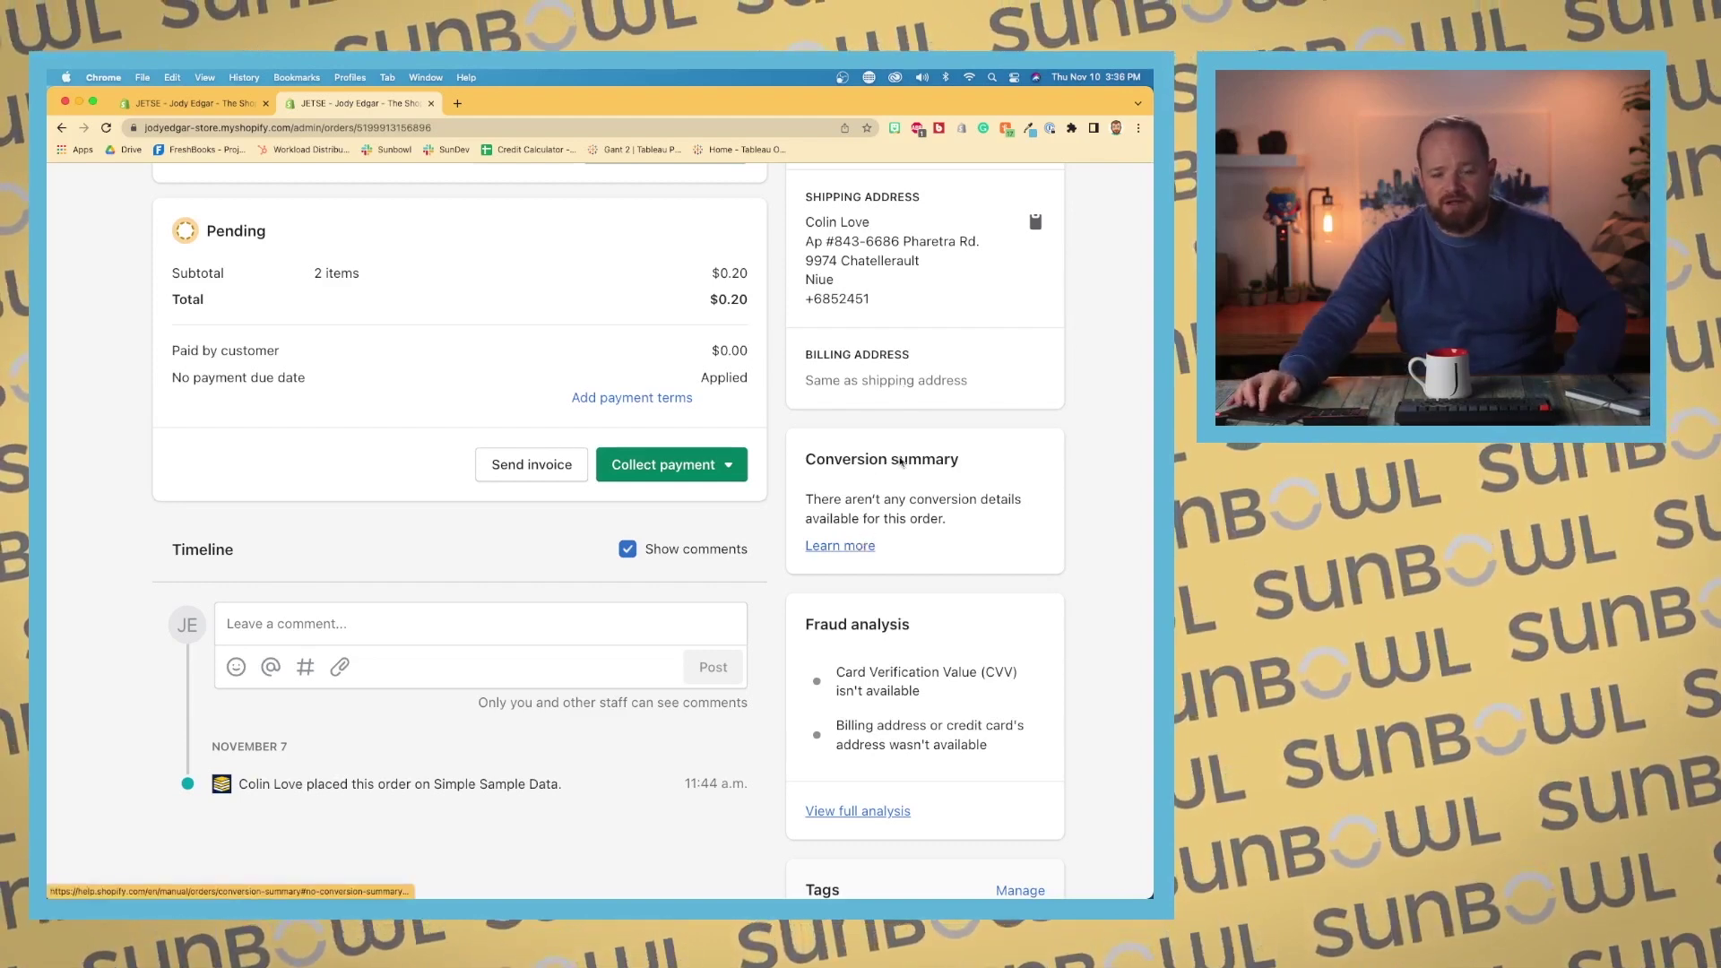
pyautogui.scroll(-3, 896, 483)
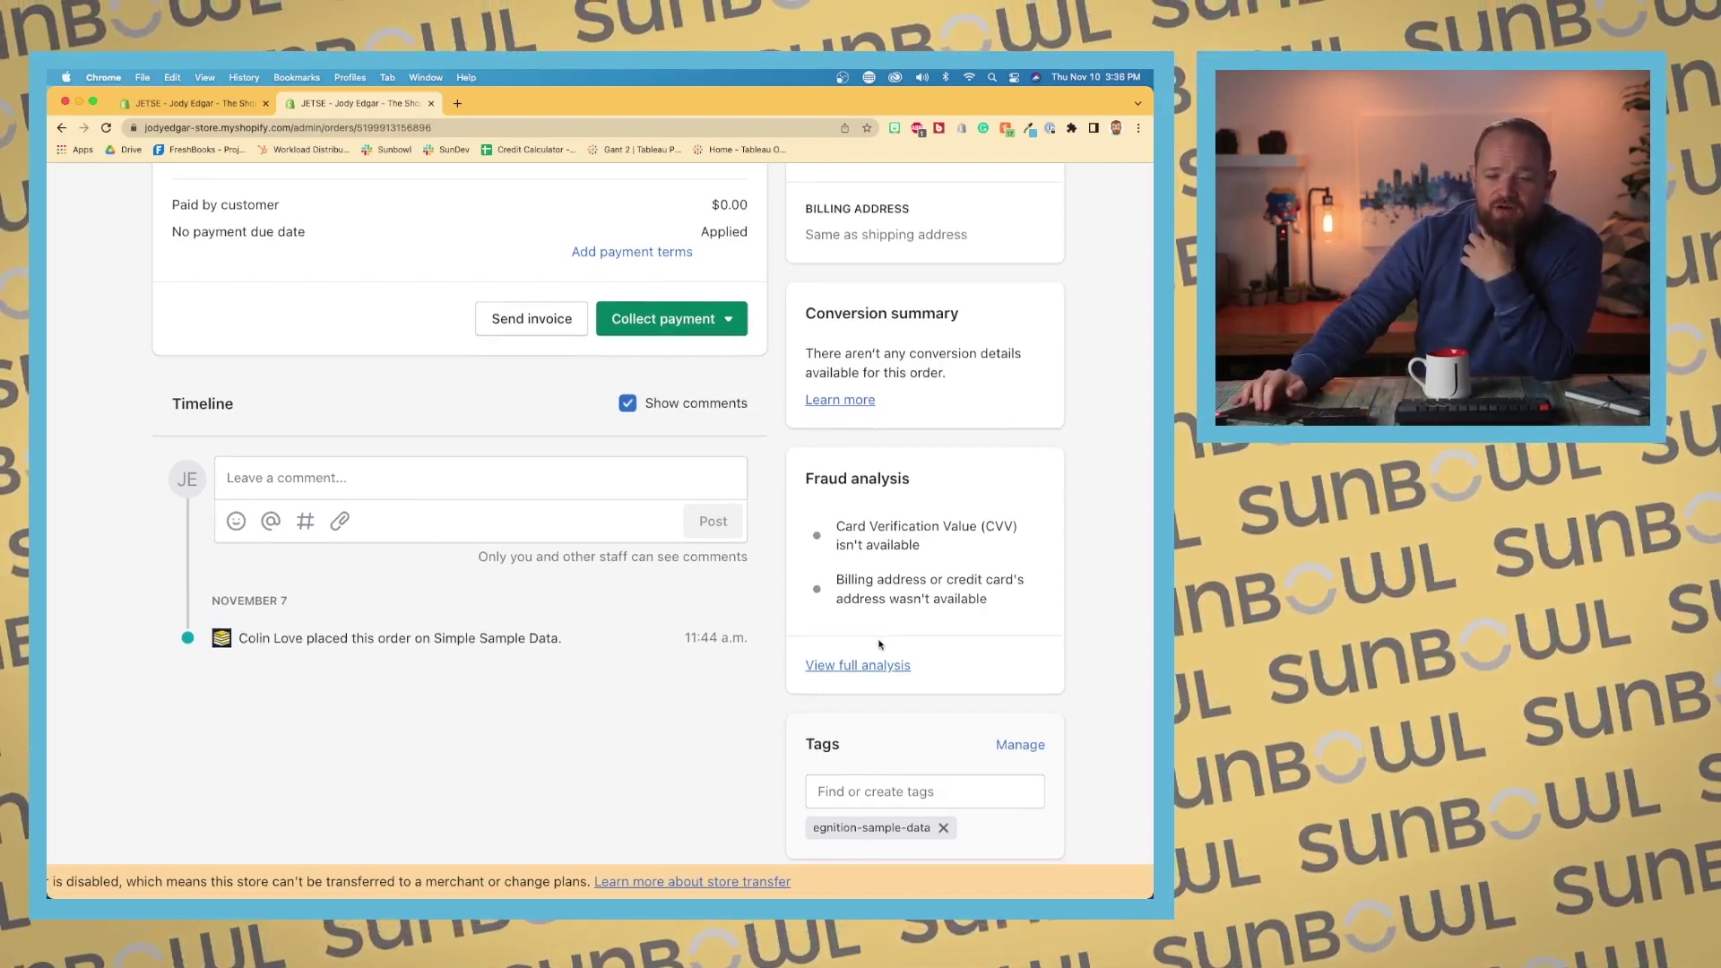
# Step: Search the tags for 'final' and tick final-sale to tag order #ECOM-1020
pyautogui.click(865, 674)
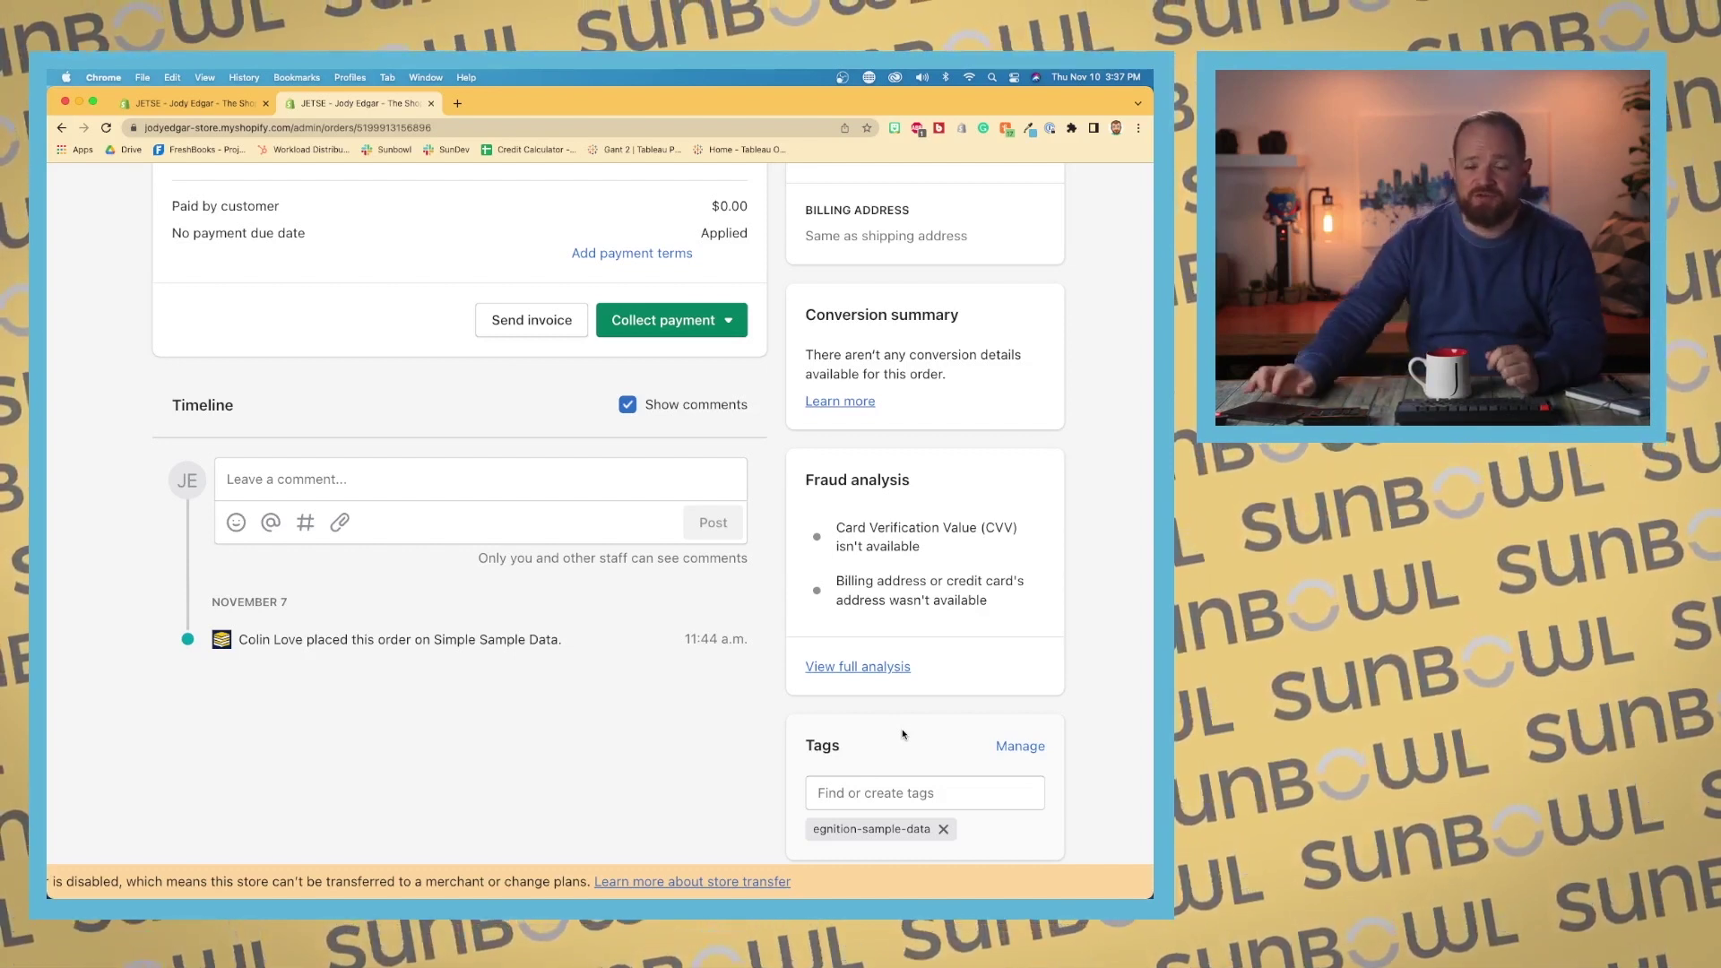
pyautogui.click(872, 789)
pyautogui.write('final')
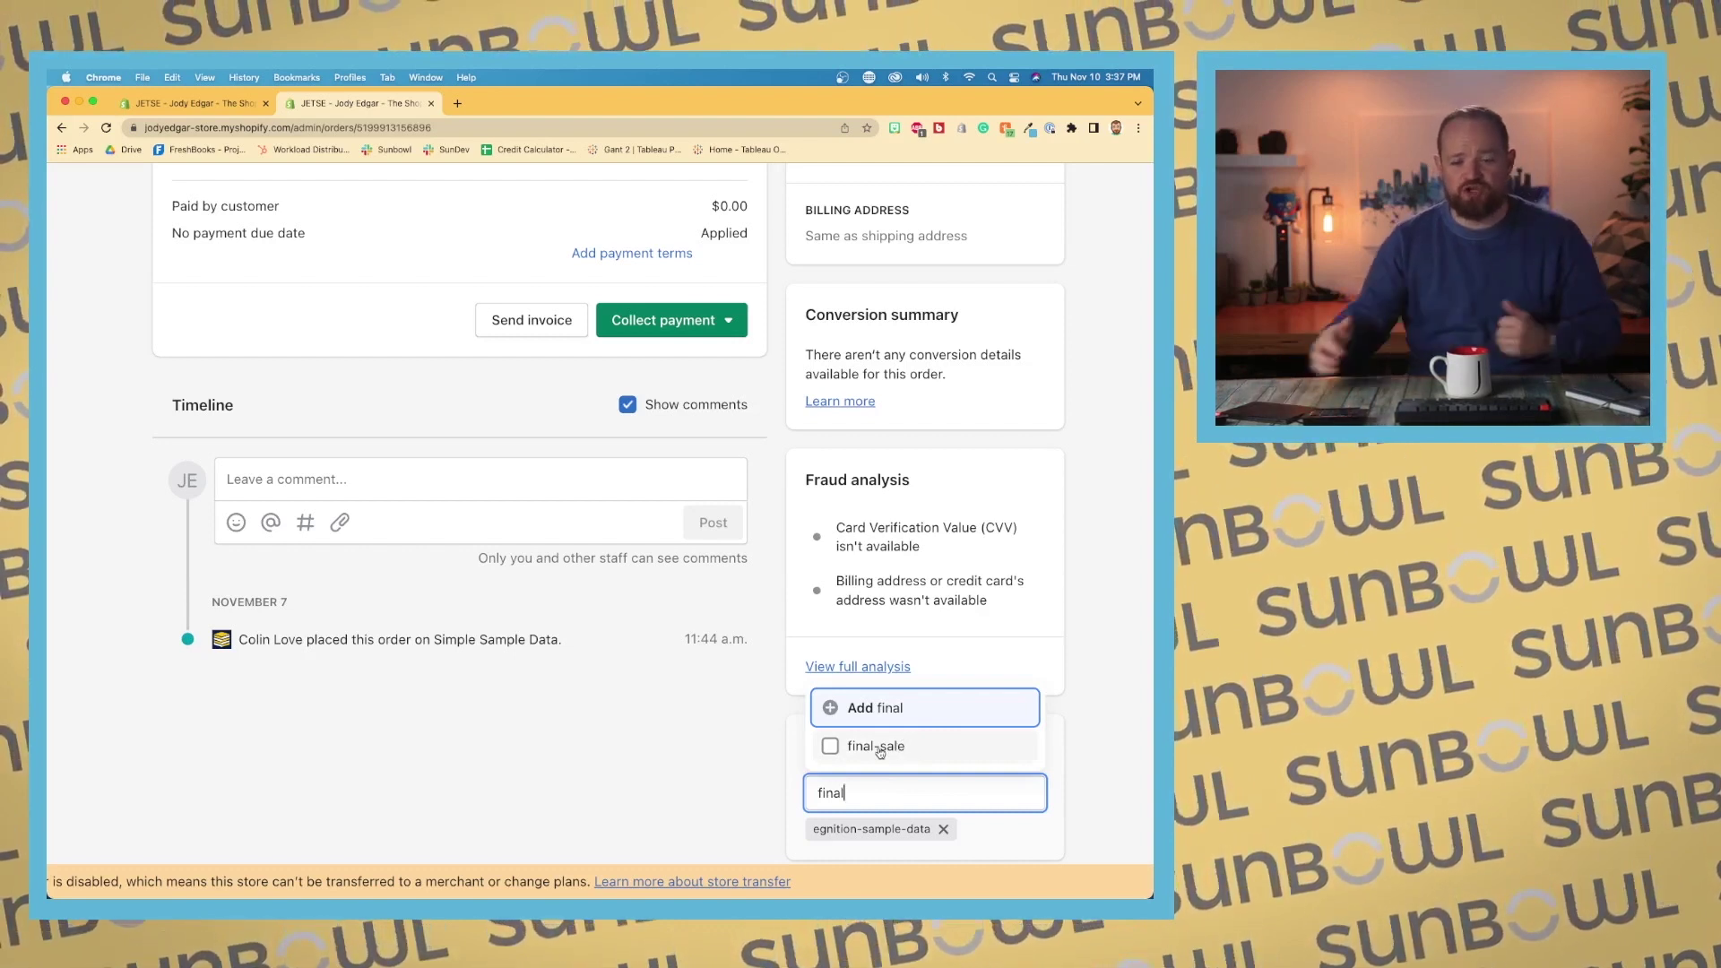
pyautogui.click(830, 750)
pyautogui.click(790, 753)
pyautogui.scroll(-2, 791, 752)
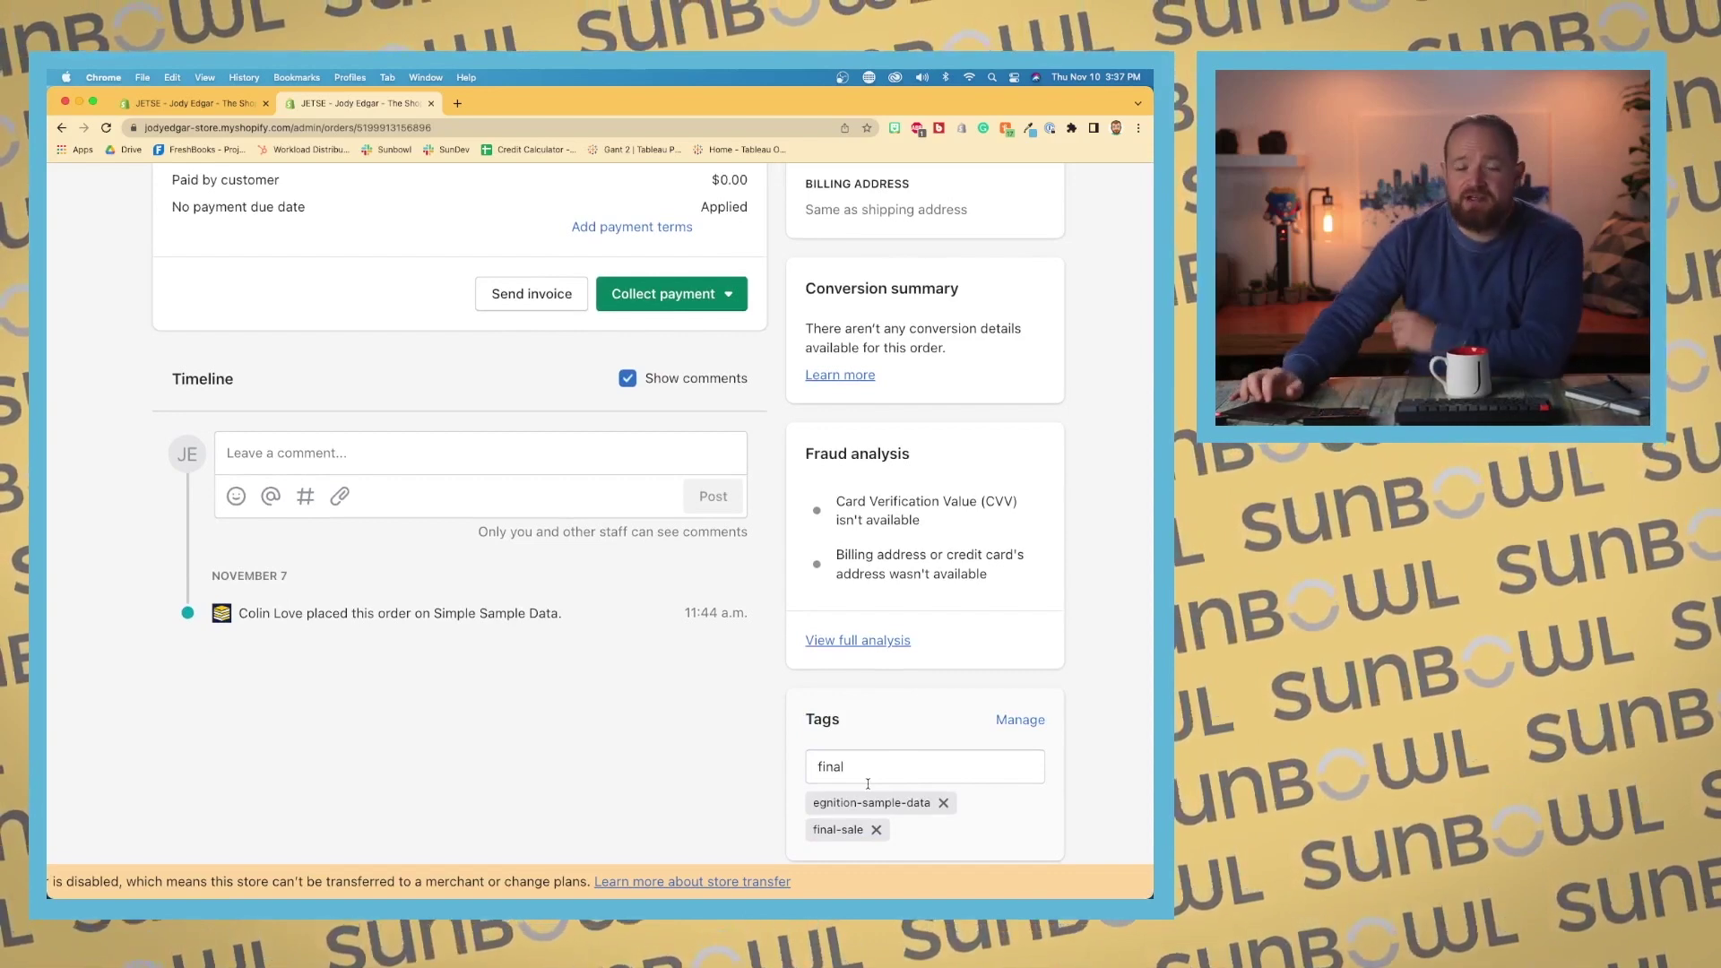
# Step: Clear the leftover 'final' search from the Tags field, reset browser zoom, and return to the top
pyautogui.scroll(9, 868, 784)
pyautogui.scroll(-8, 868, 787)
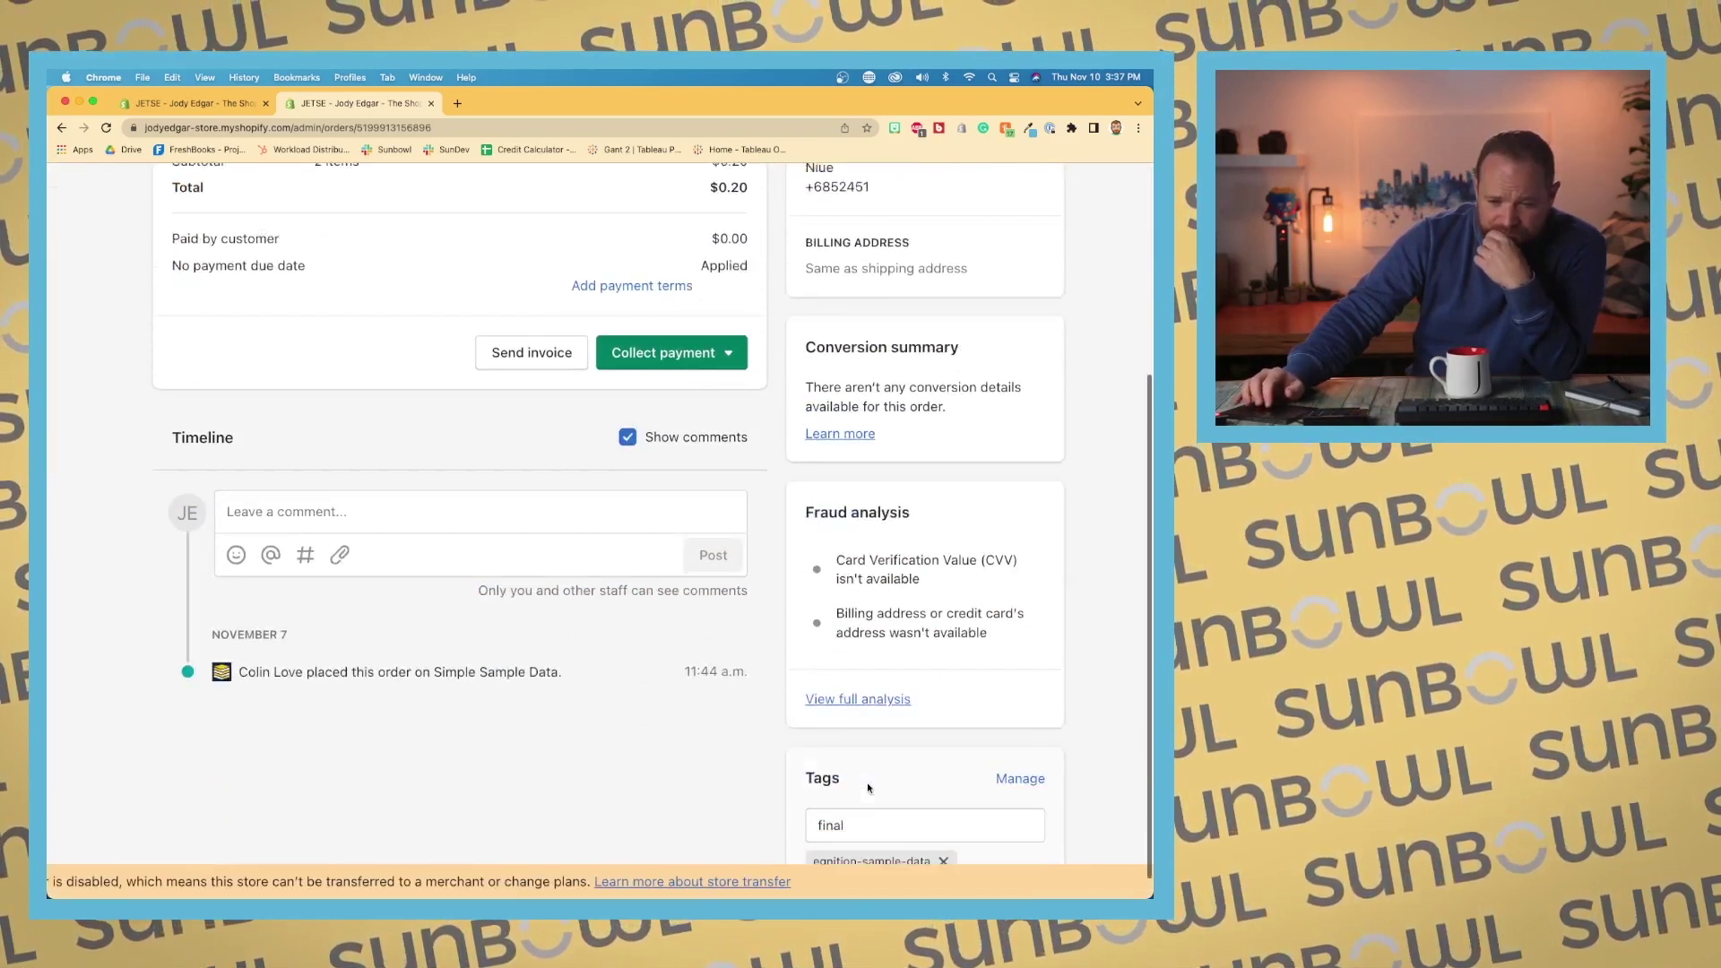
pyautogui.scroll(-1, 867, 787)
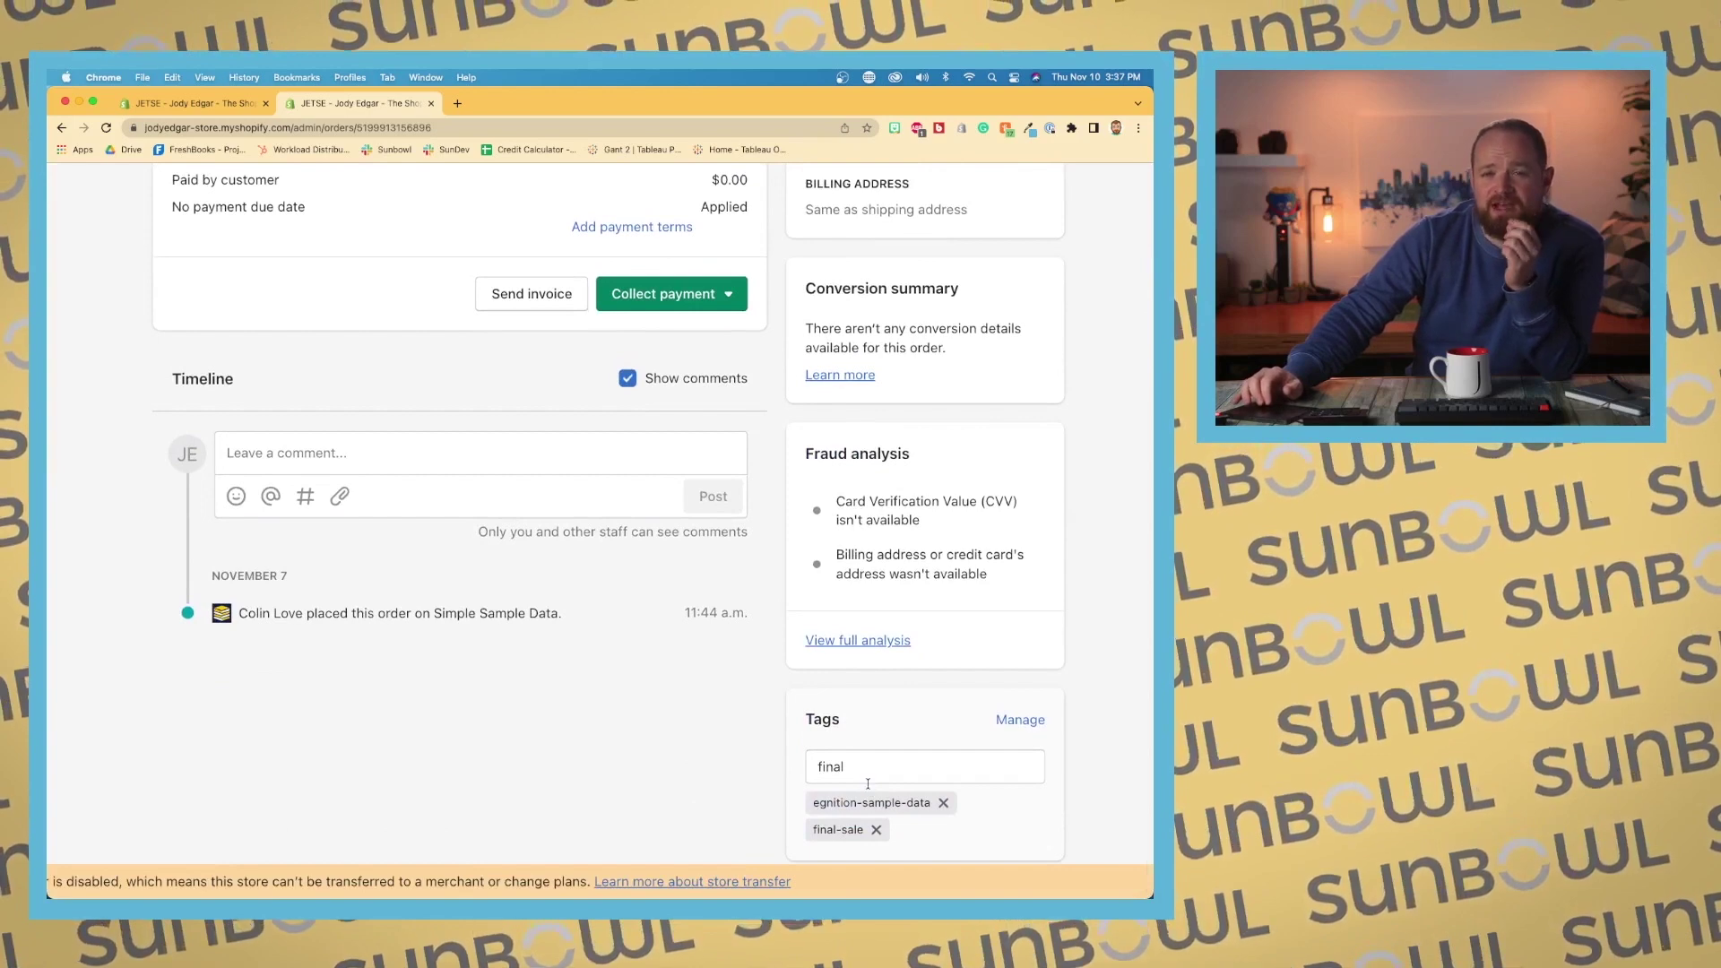
pyautogui.scroll(10, 867, 784)
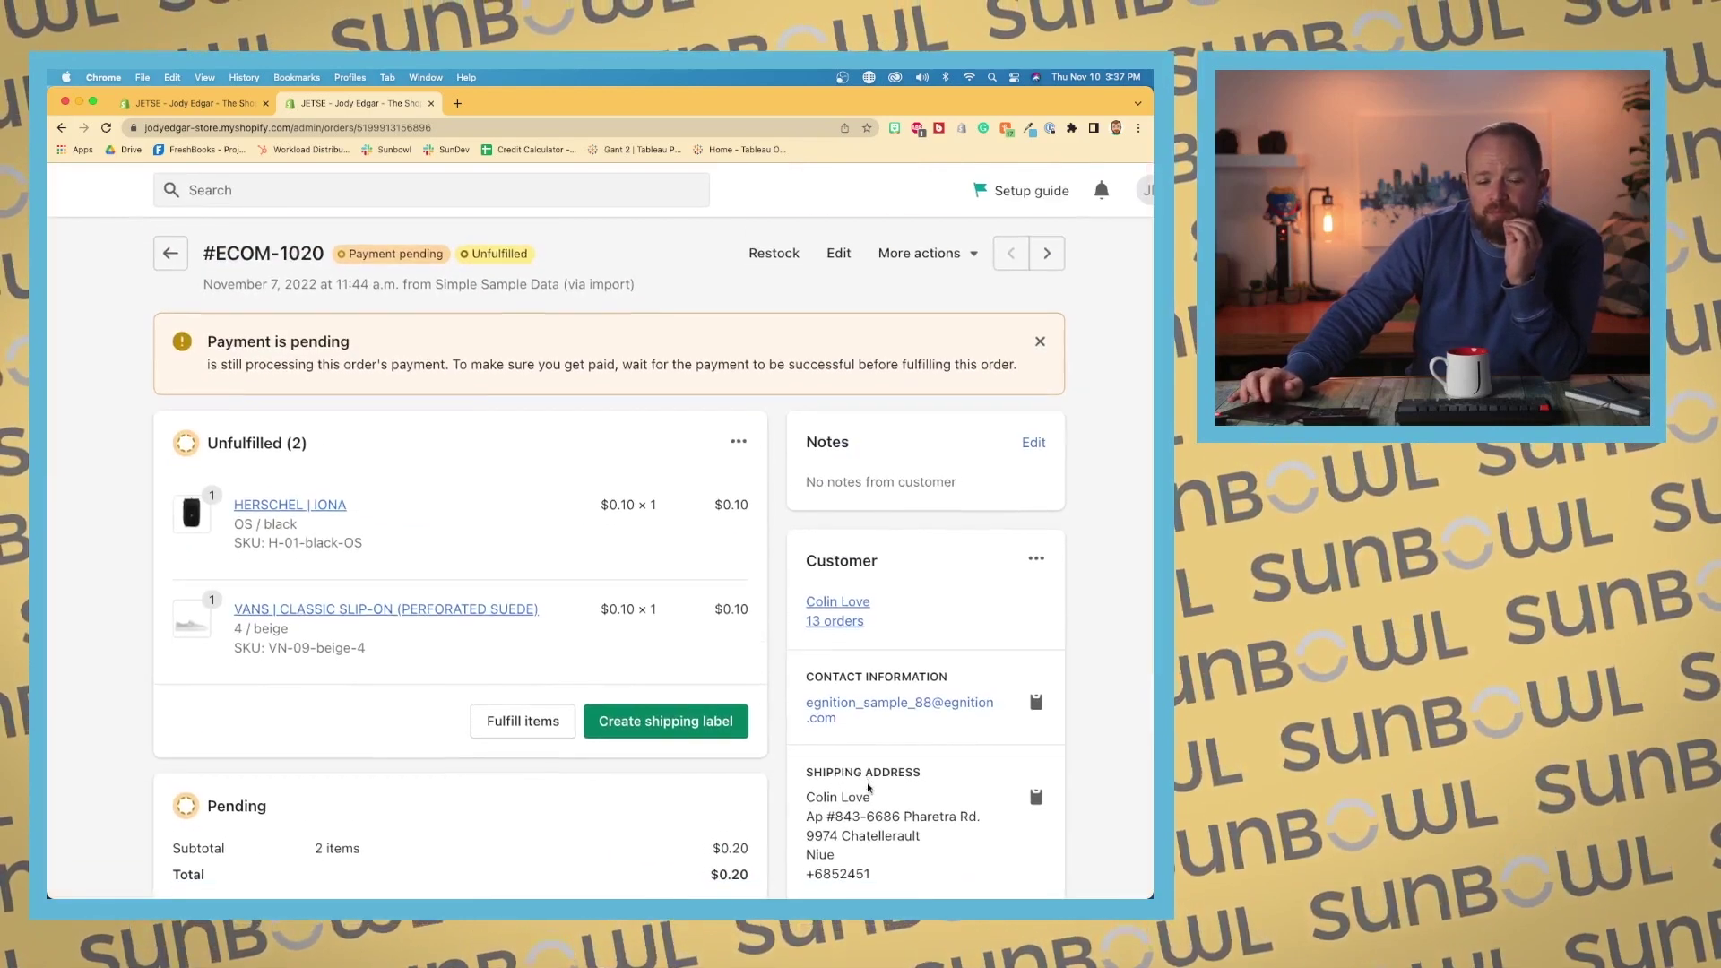
pyautogui.scroll(-10, 903, 603)
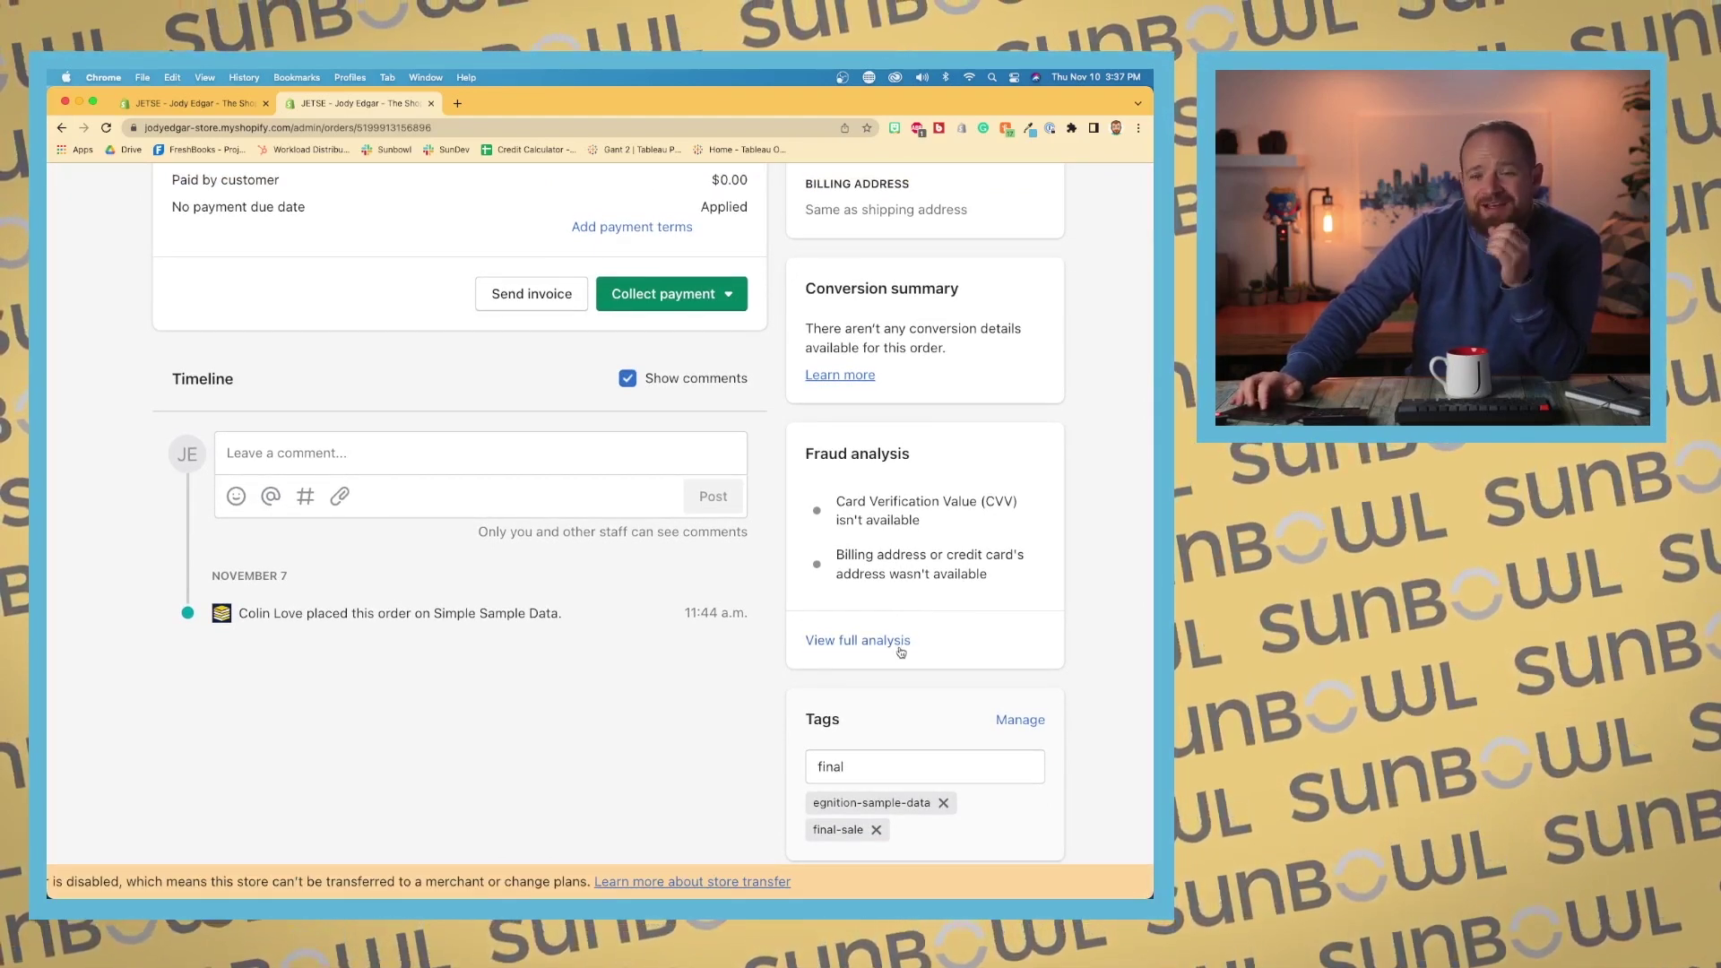
pyautogui.scroll(10, 900, 651)
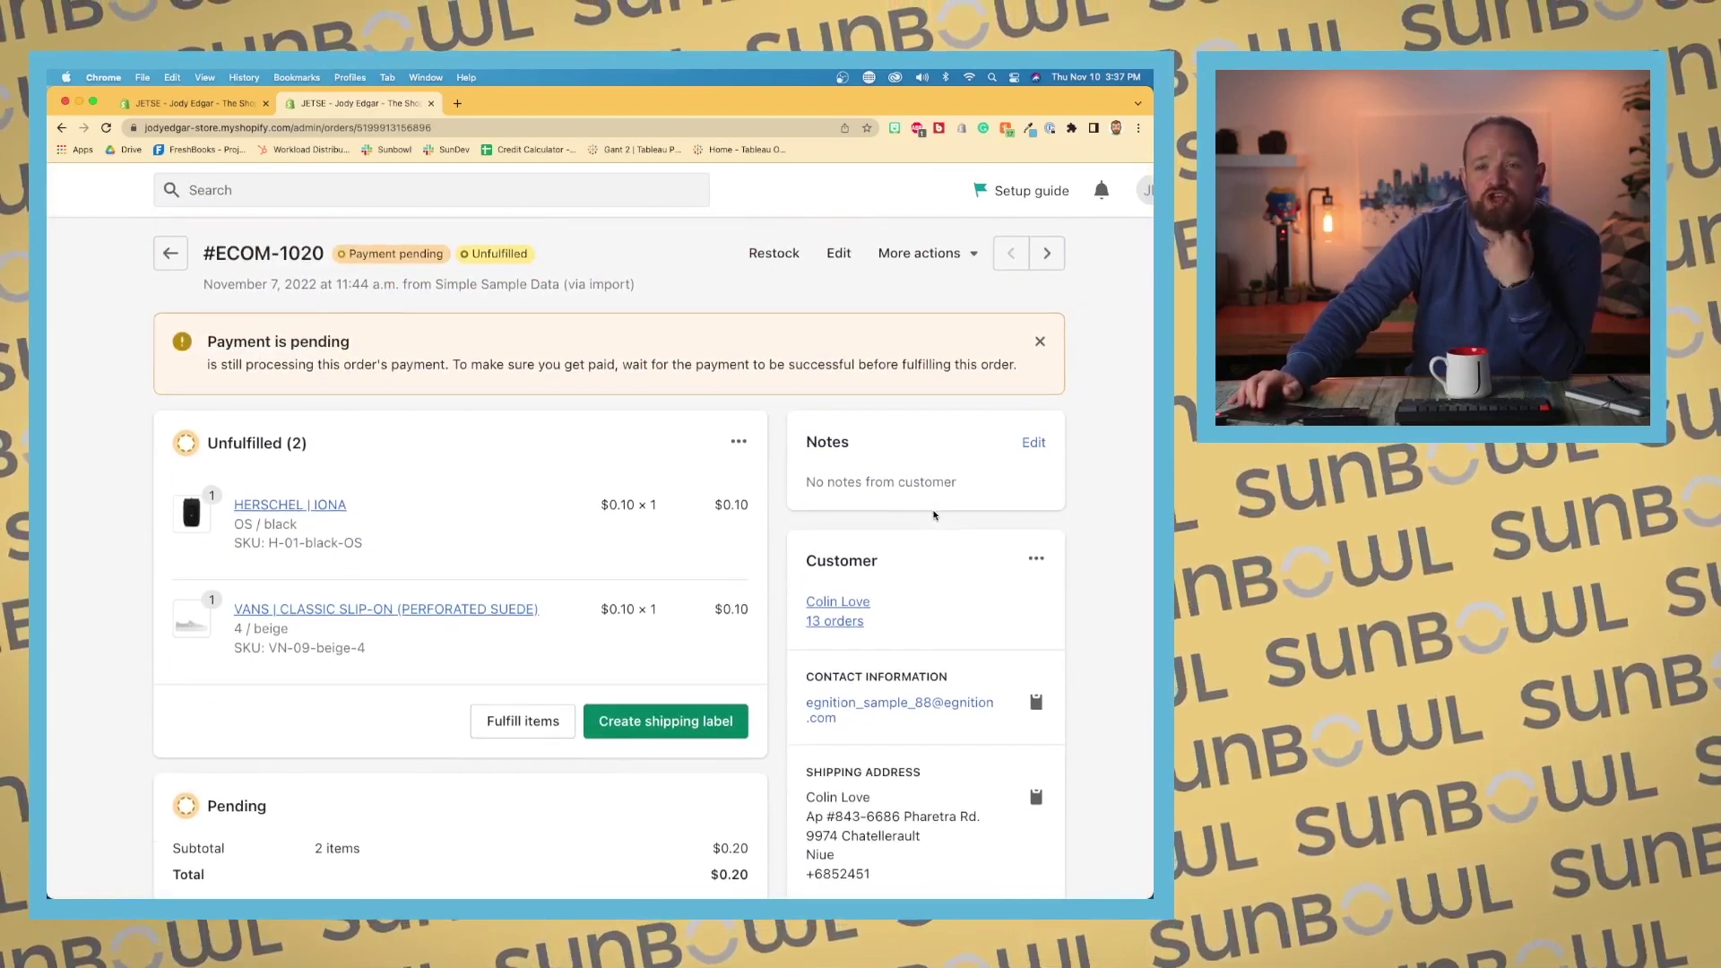
pyautogui.scroll(-10, 933, 514)
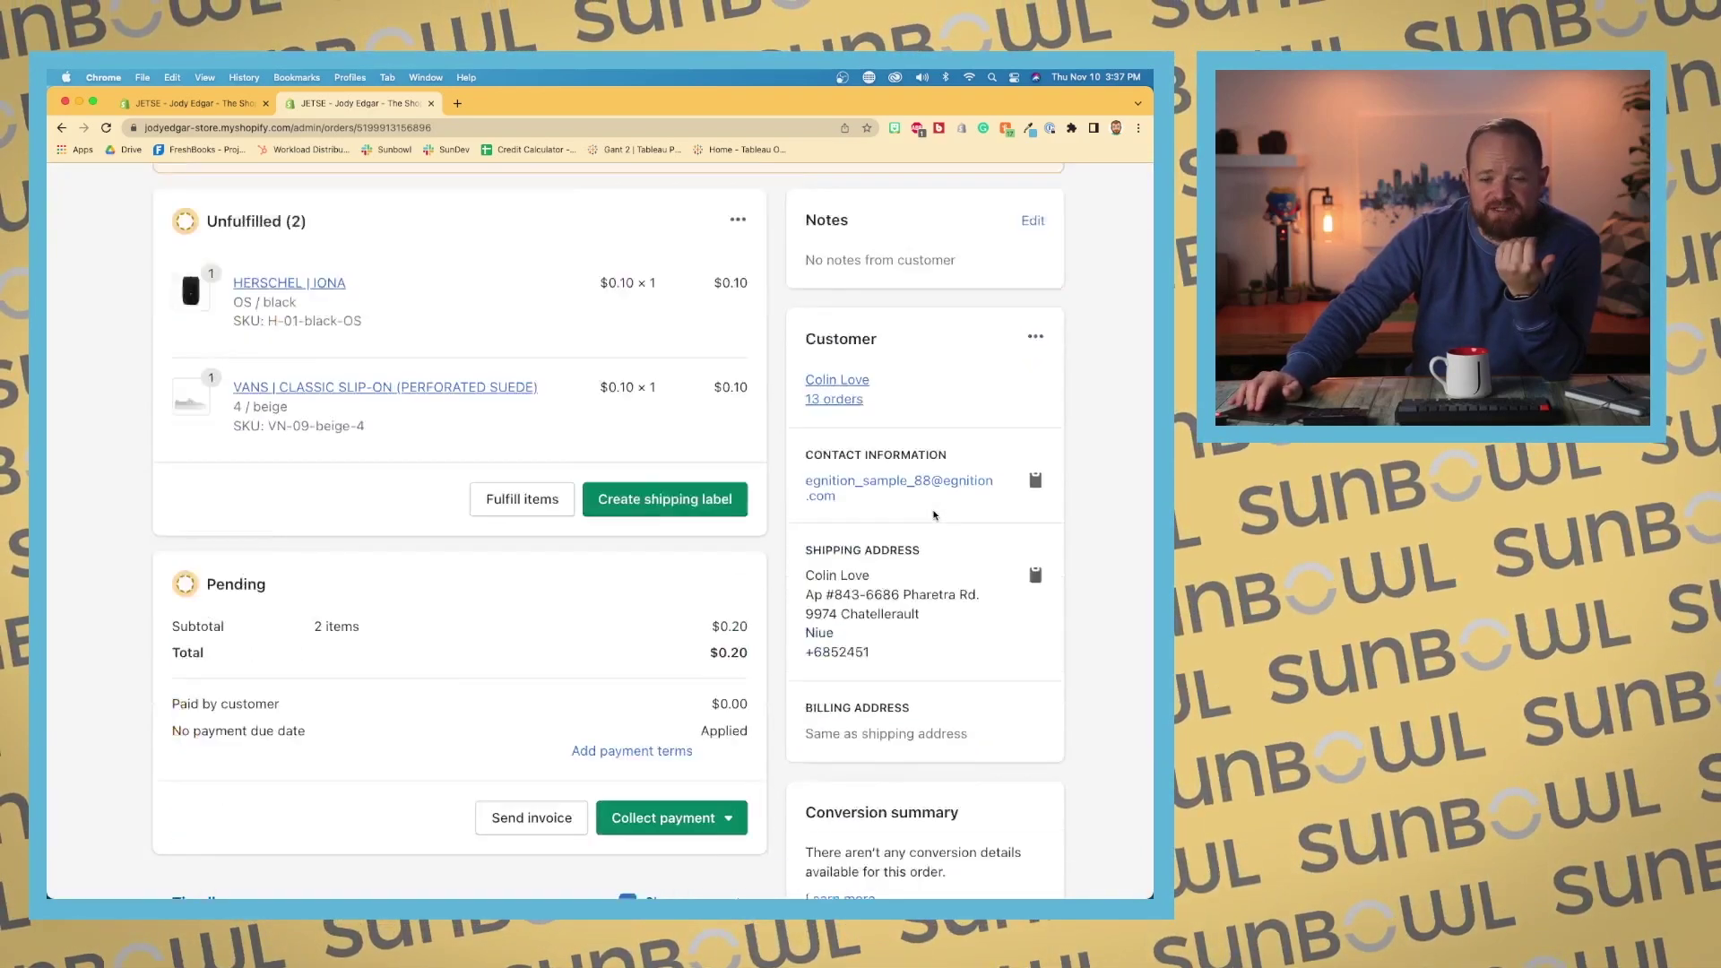
pyautogui.click(881, 764)
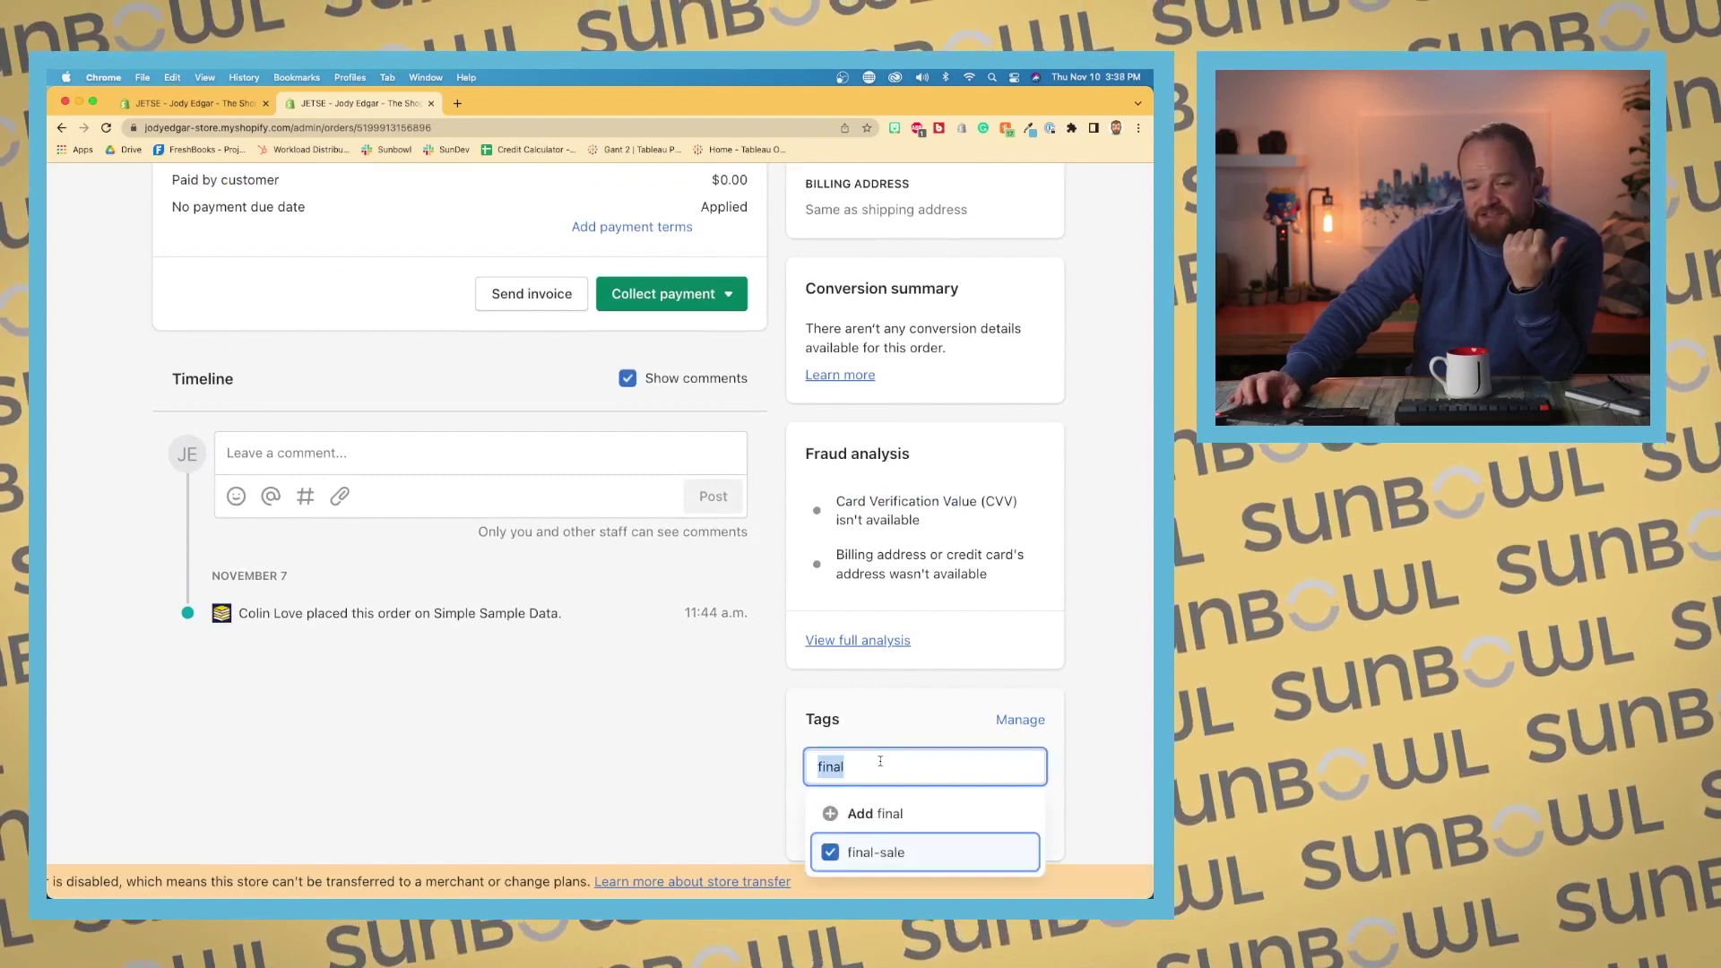
pyautogui.press('Escape')
pyautogui.click(756, 764)
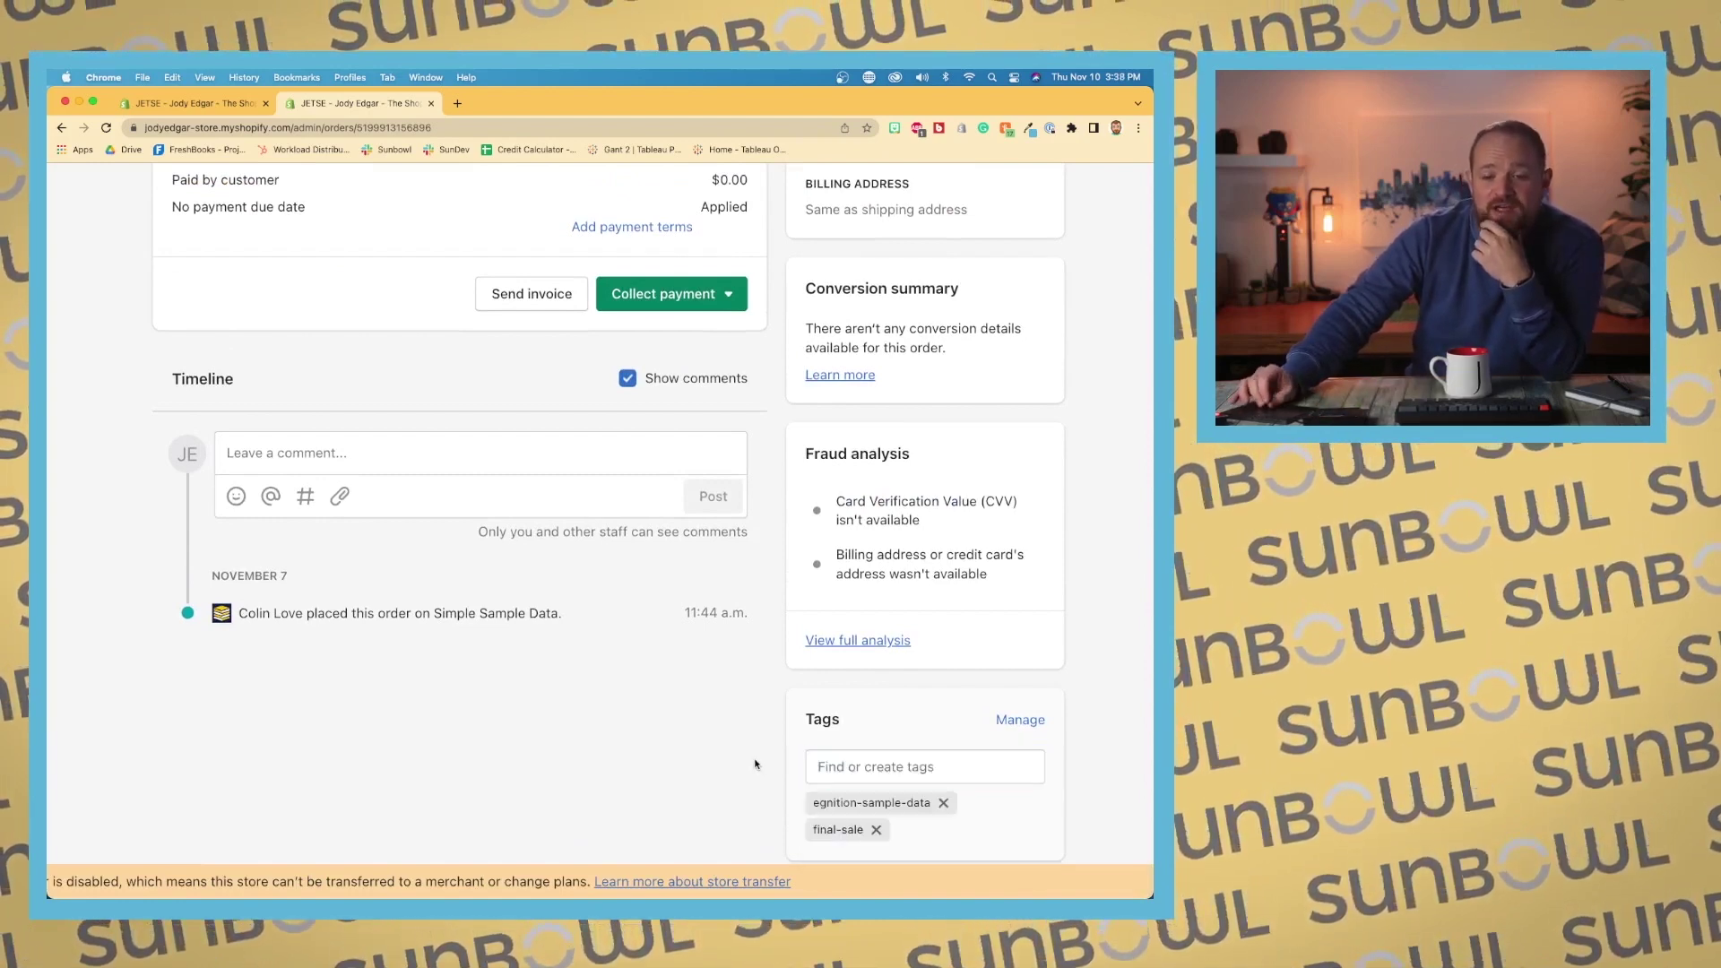
pyautogui.press('super+0')
pyautogui.scroll(5, 754, 763)
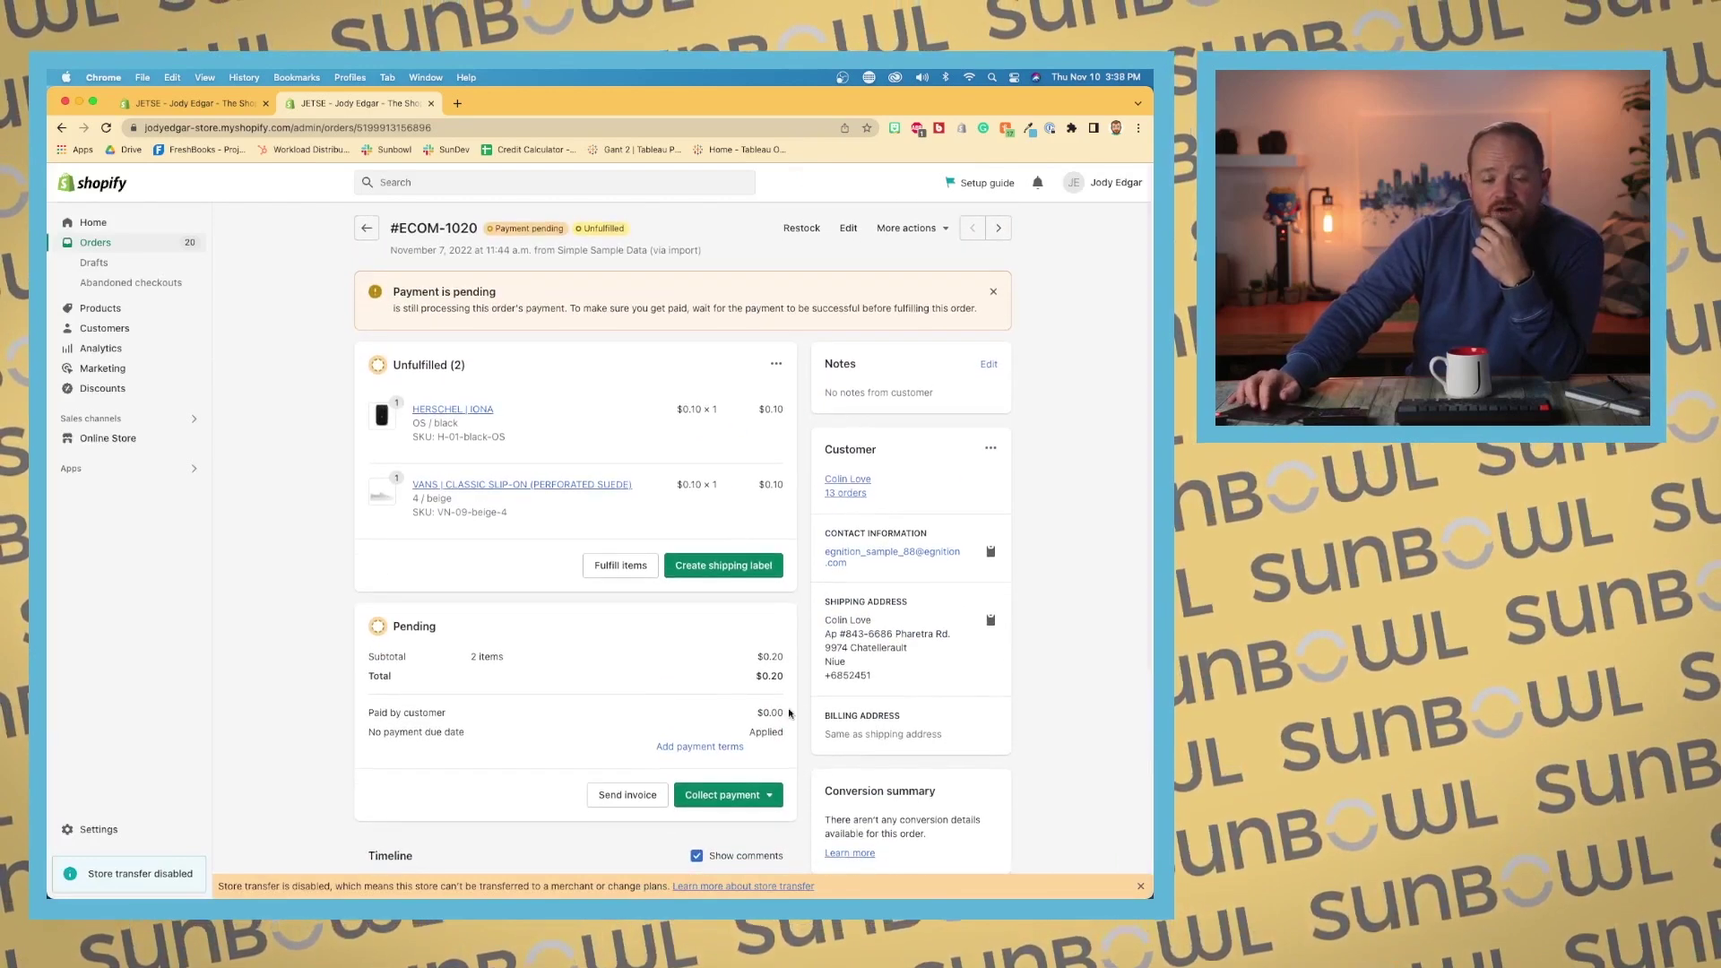
pyautogui.click(988, 364)
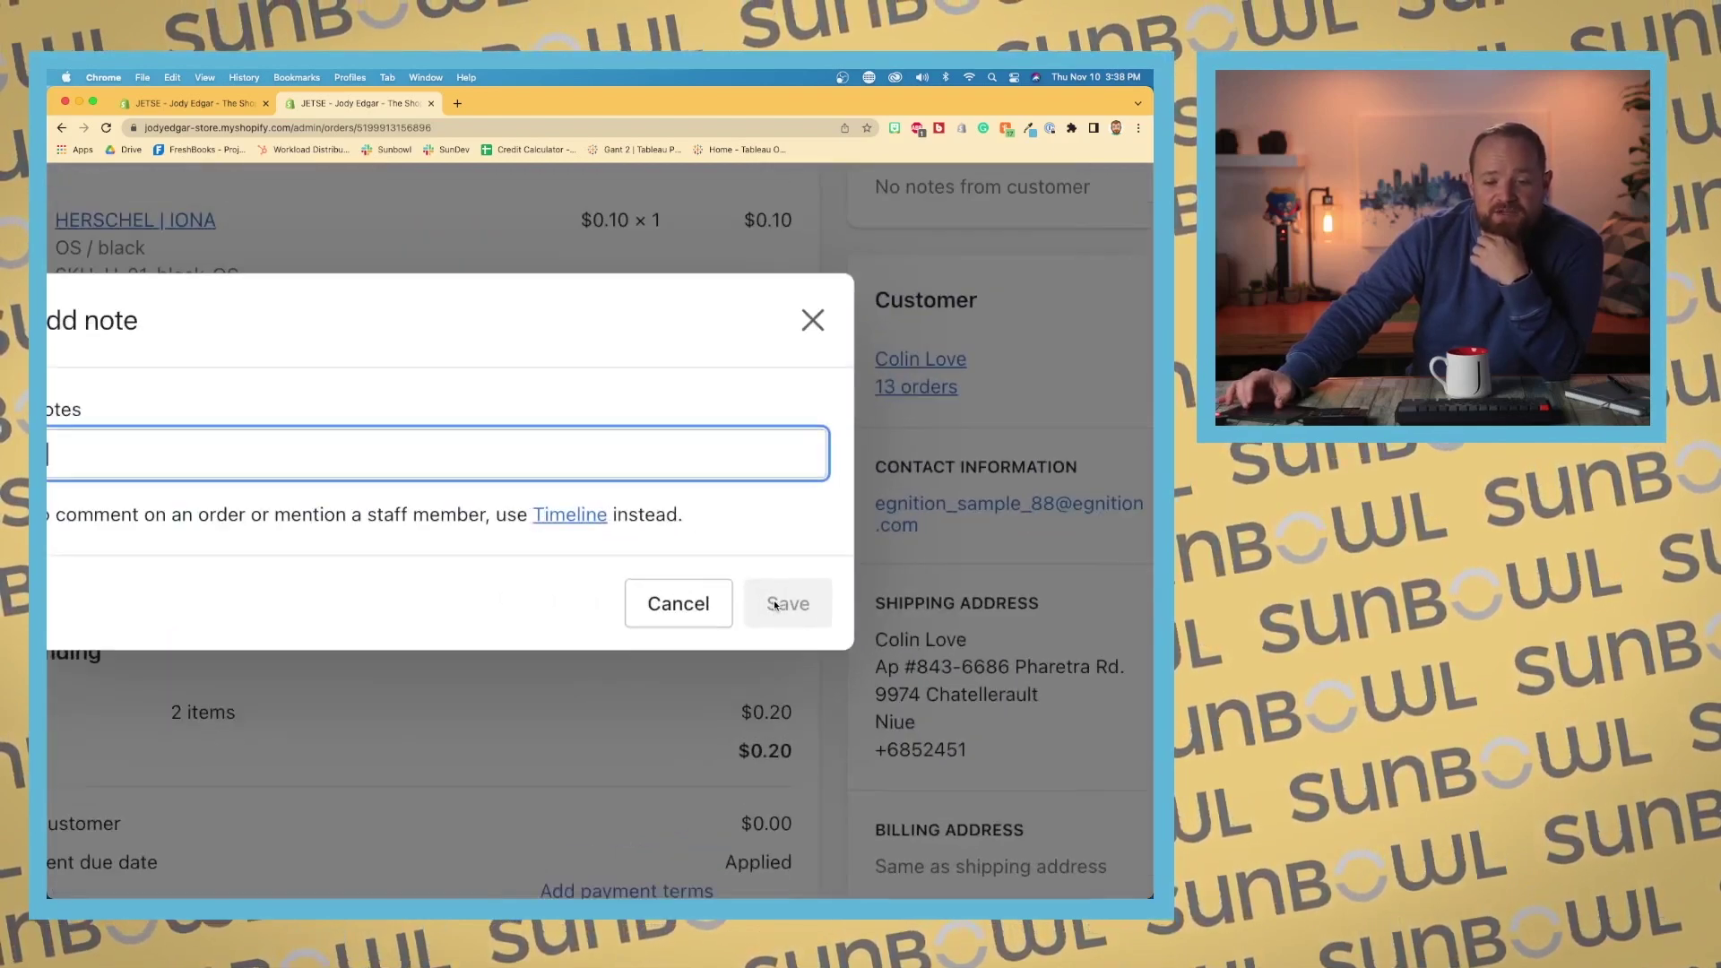
pyautogui.click(793, 459)
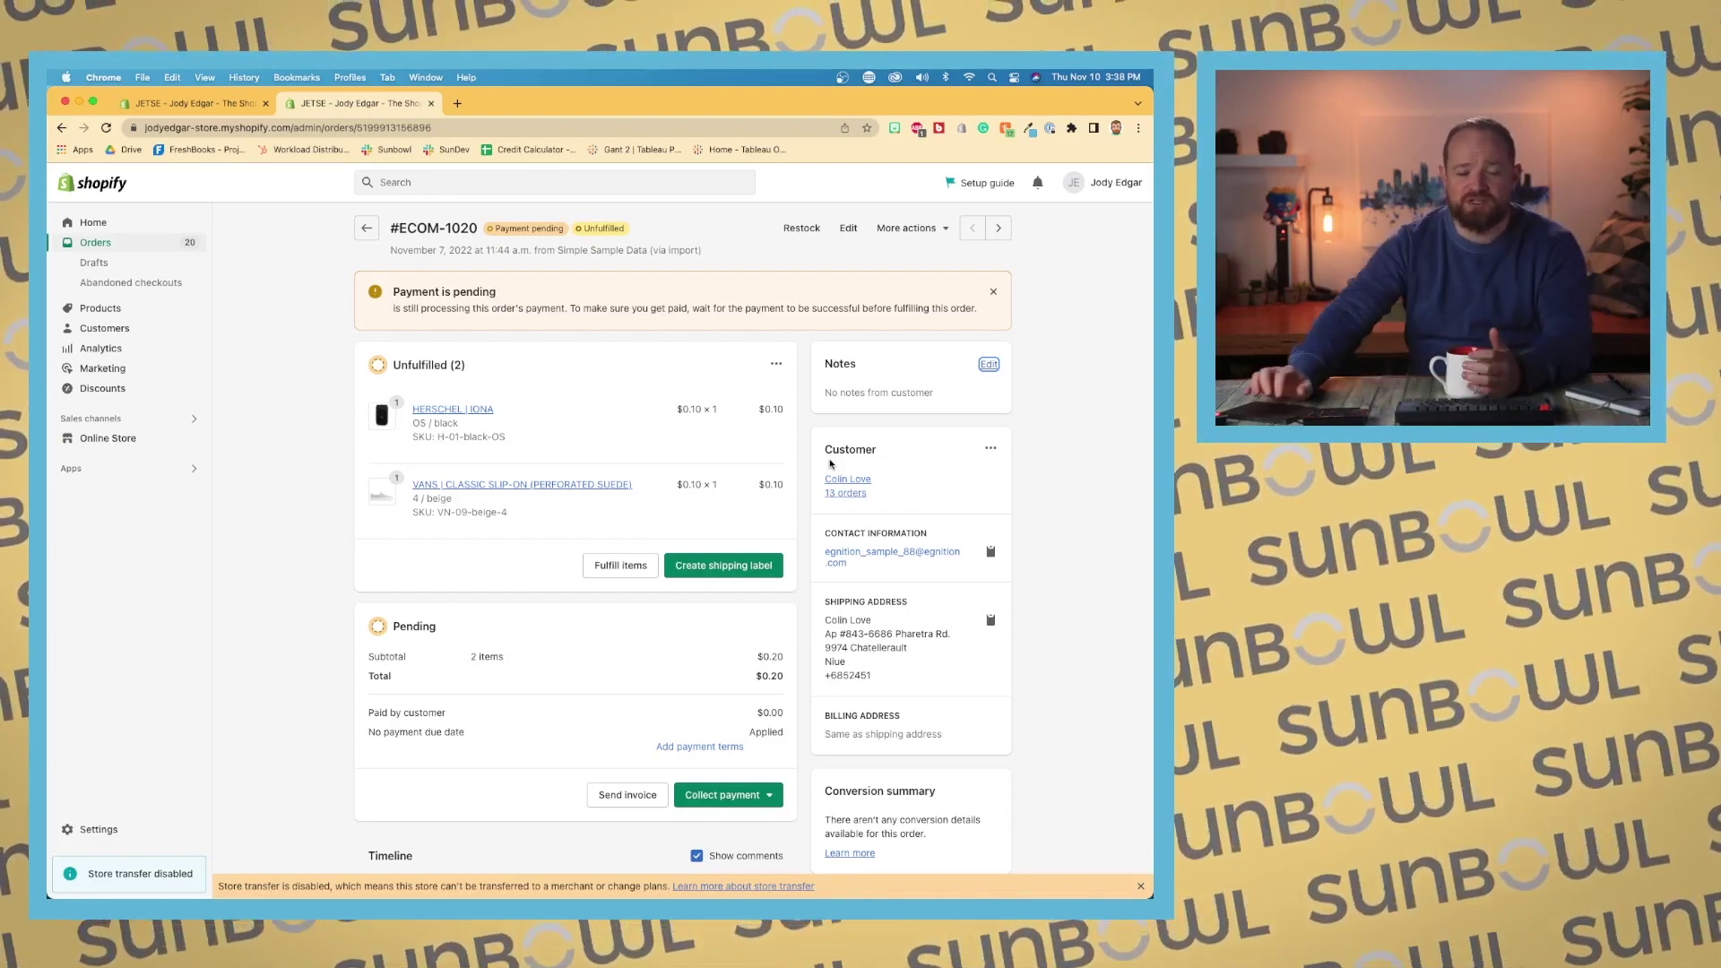
# Step: Scroll to the Timeline and place the cursor in the 'Leave a comment…' box
pyautogui.scroll(-5, 830, 502)
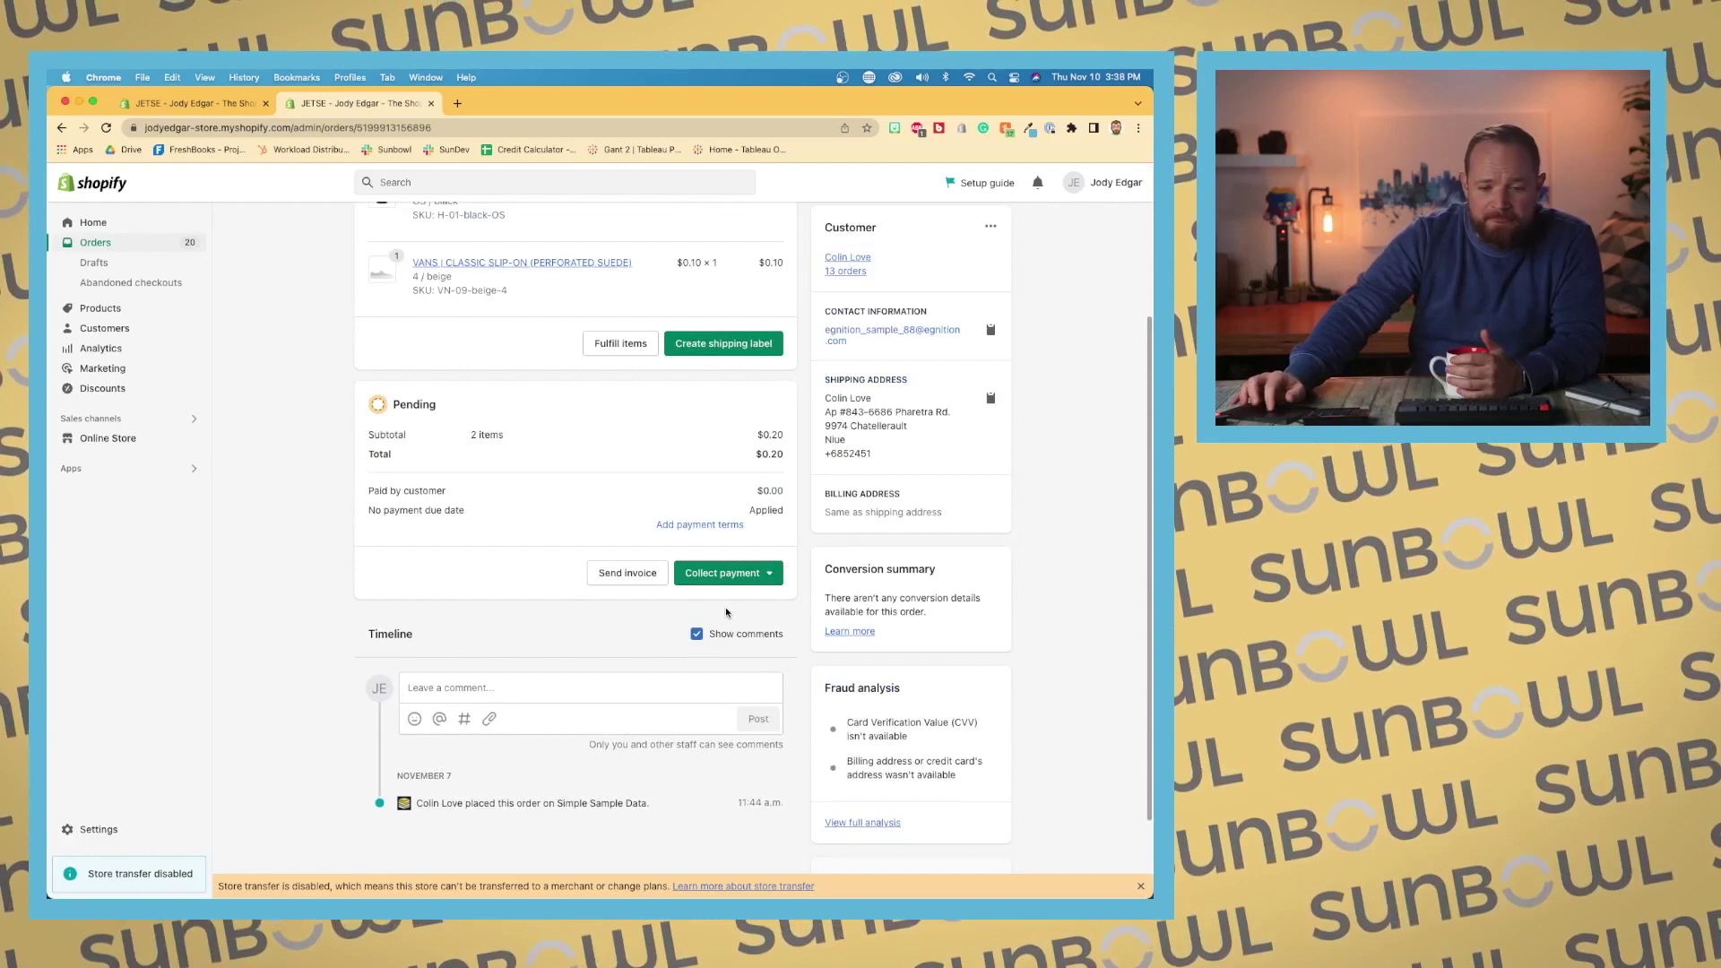
pyautogui.click(610, 692)
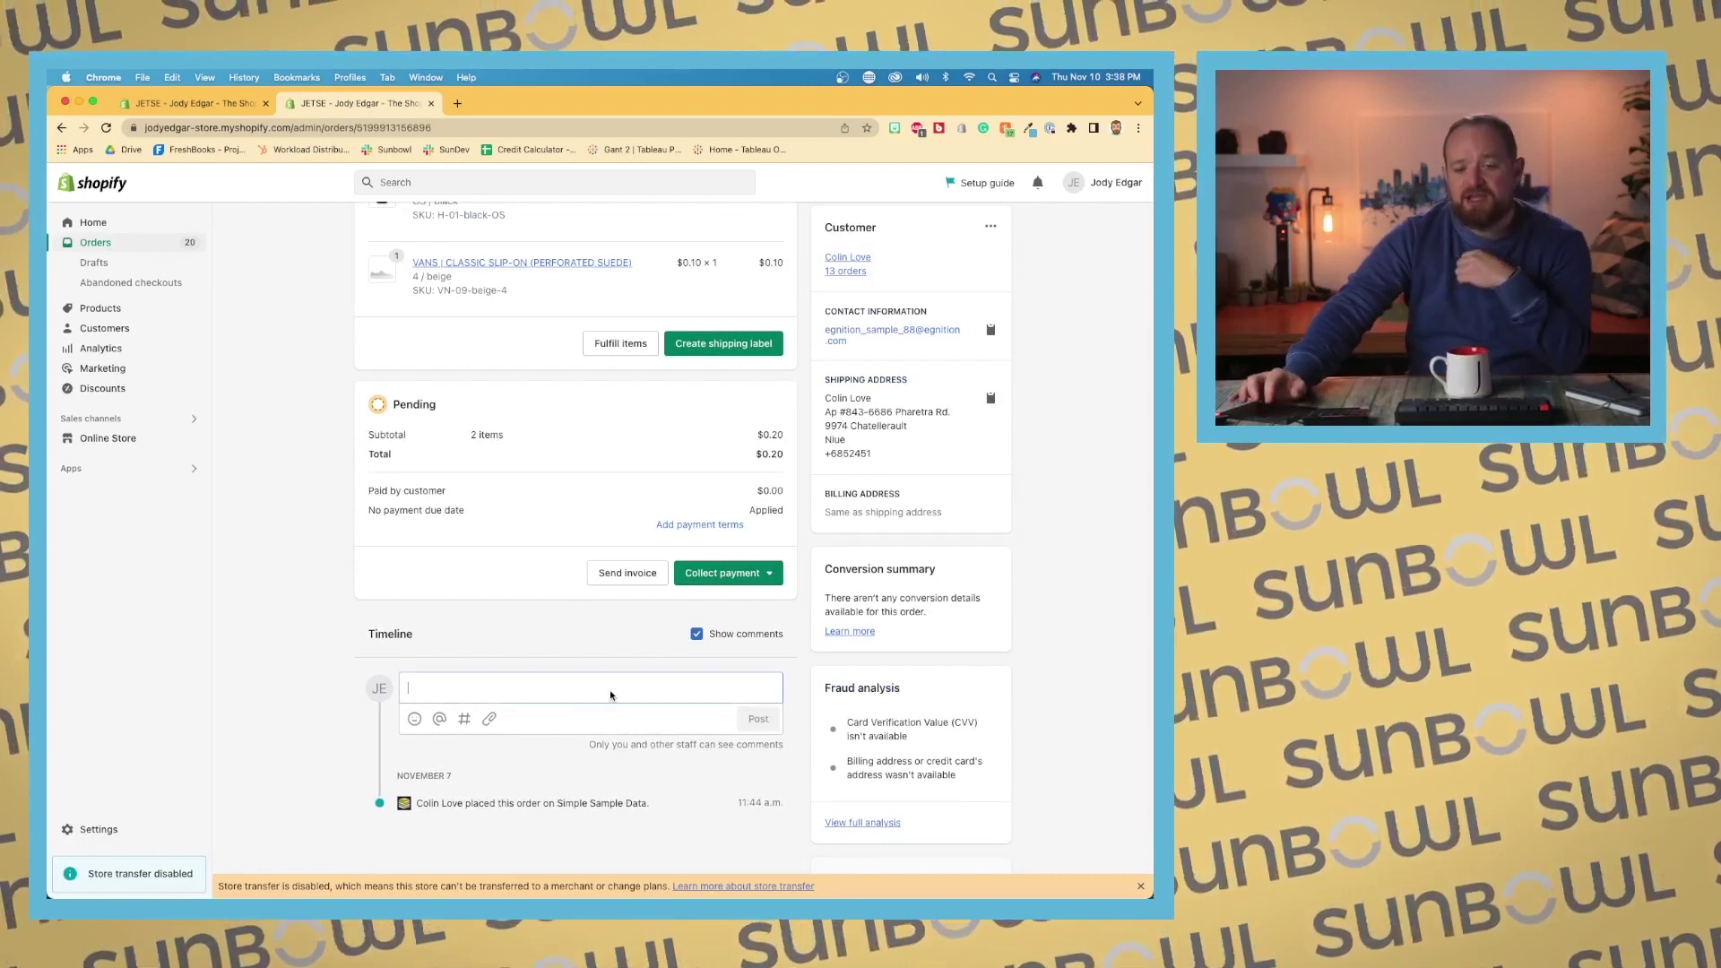
pyautogui.click(463, 722)
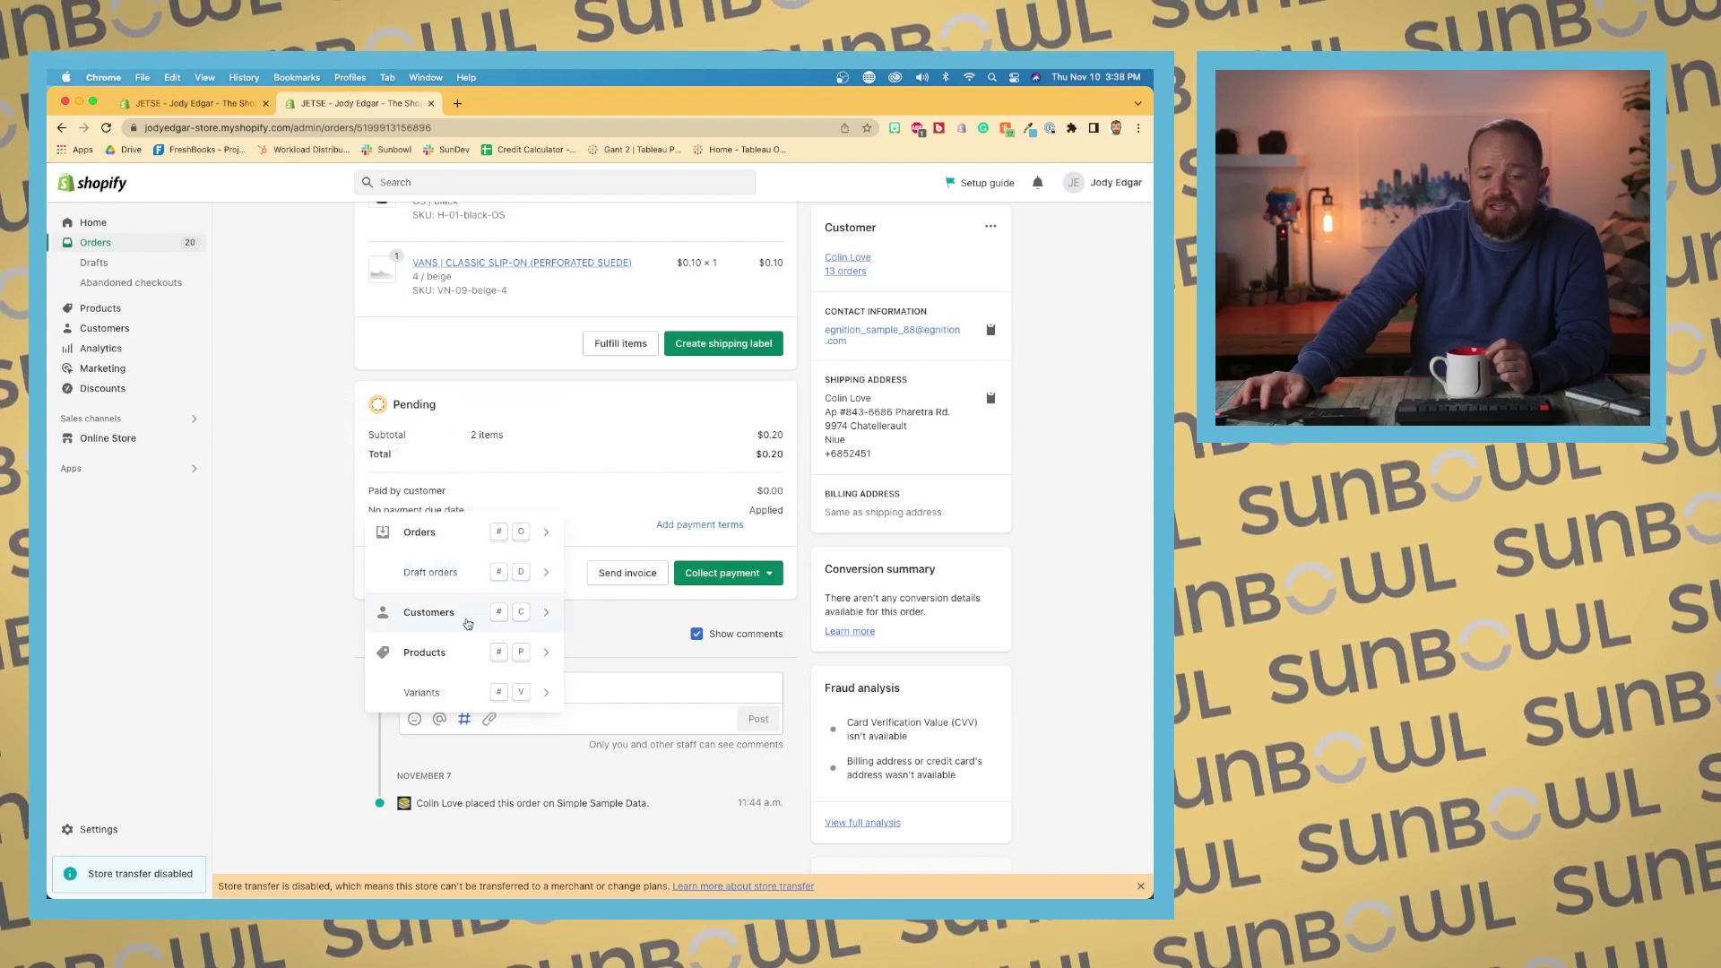
pyautogui.click(474, 617)
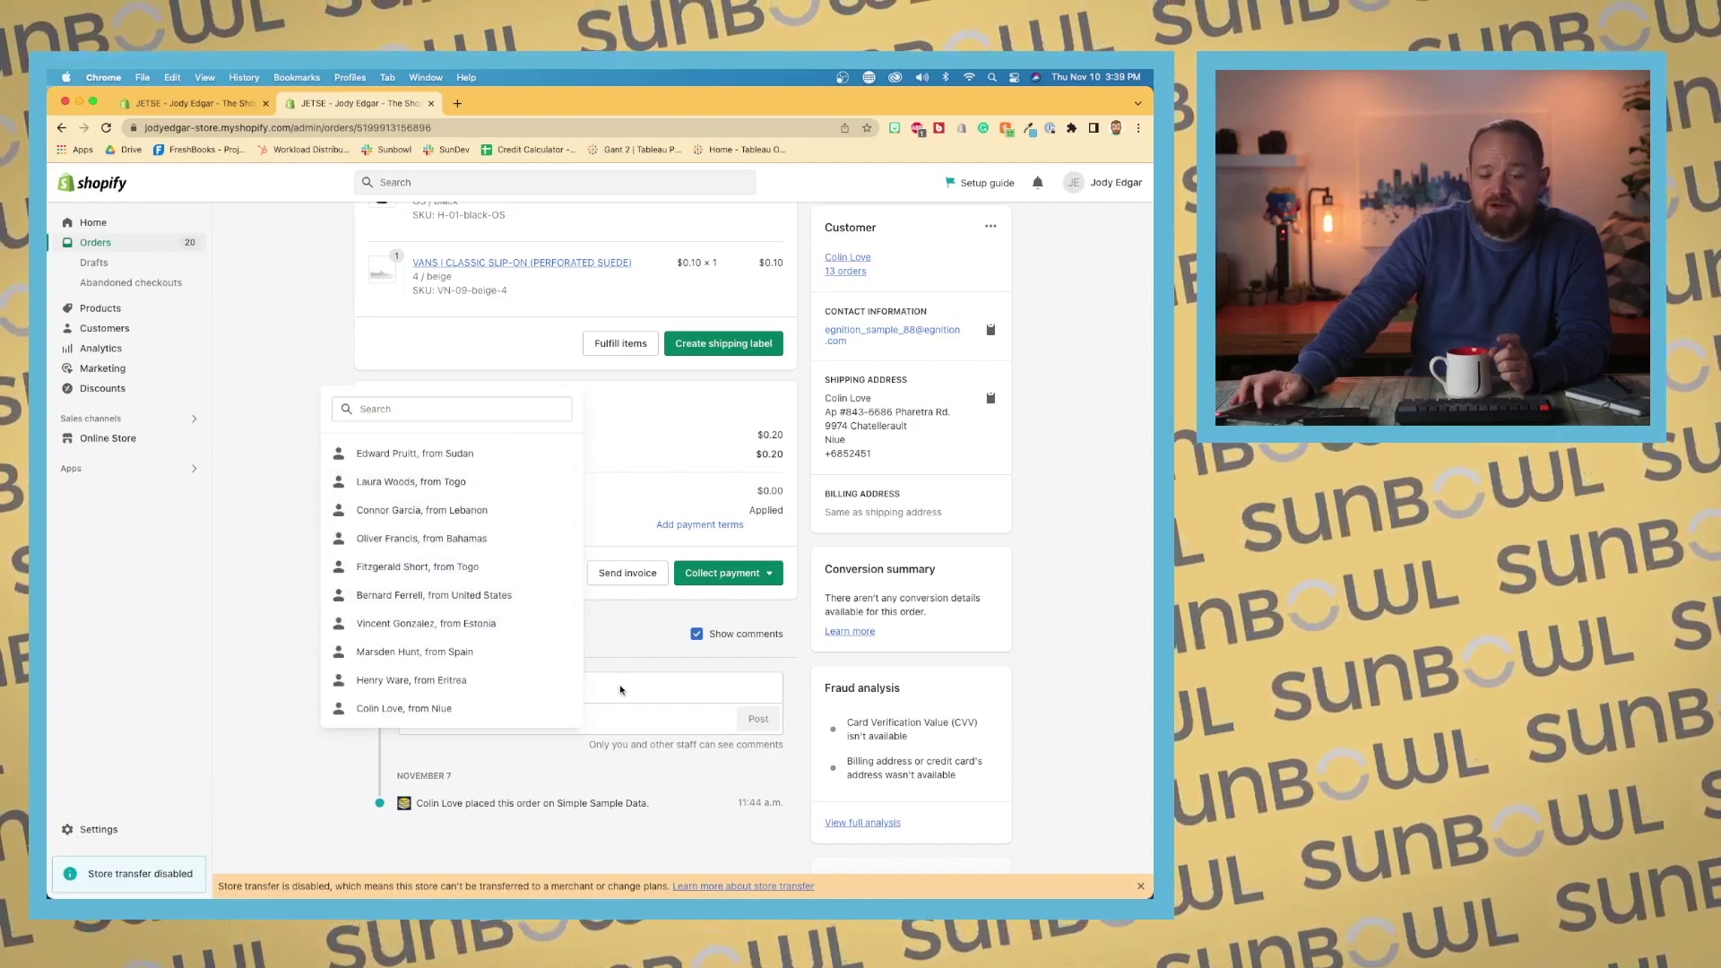
pyautogui.click(591, 697)
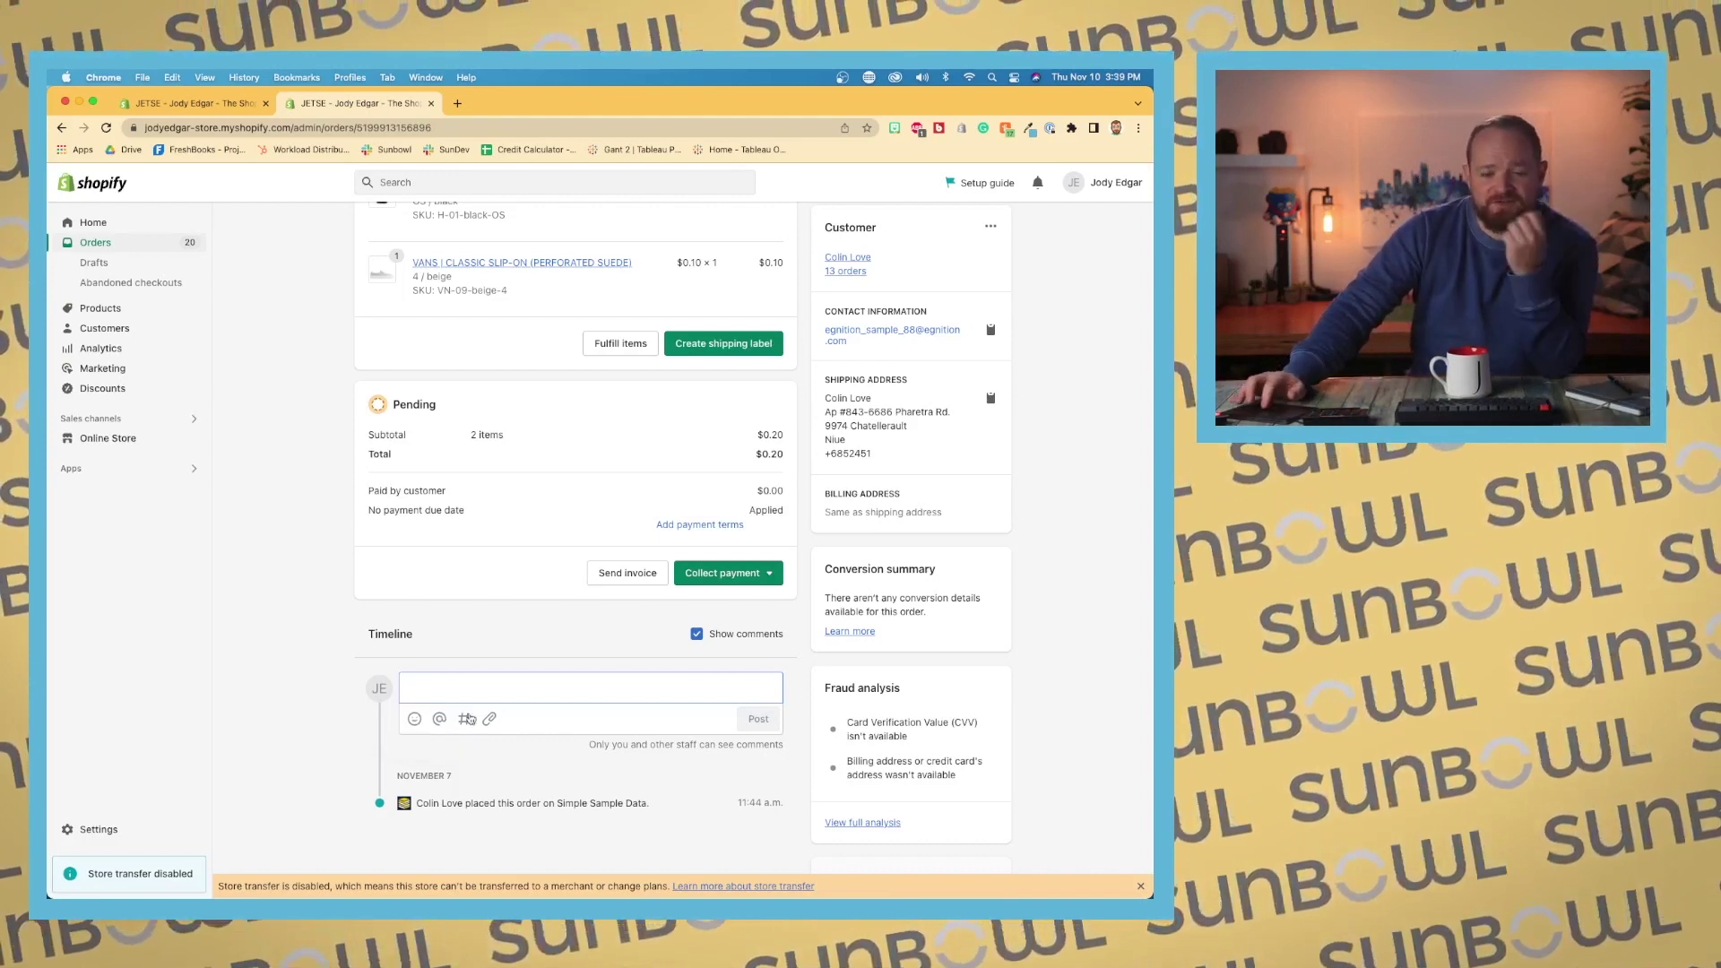
# Step: Scroll down to check the Tags card, then back up toward the order header
pyautogui.scroll(-2, 651, 700)
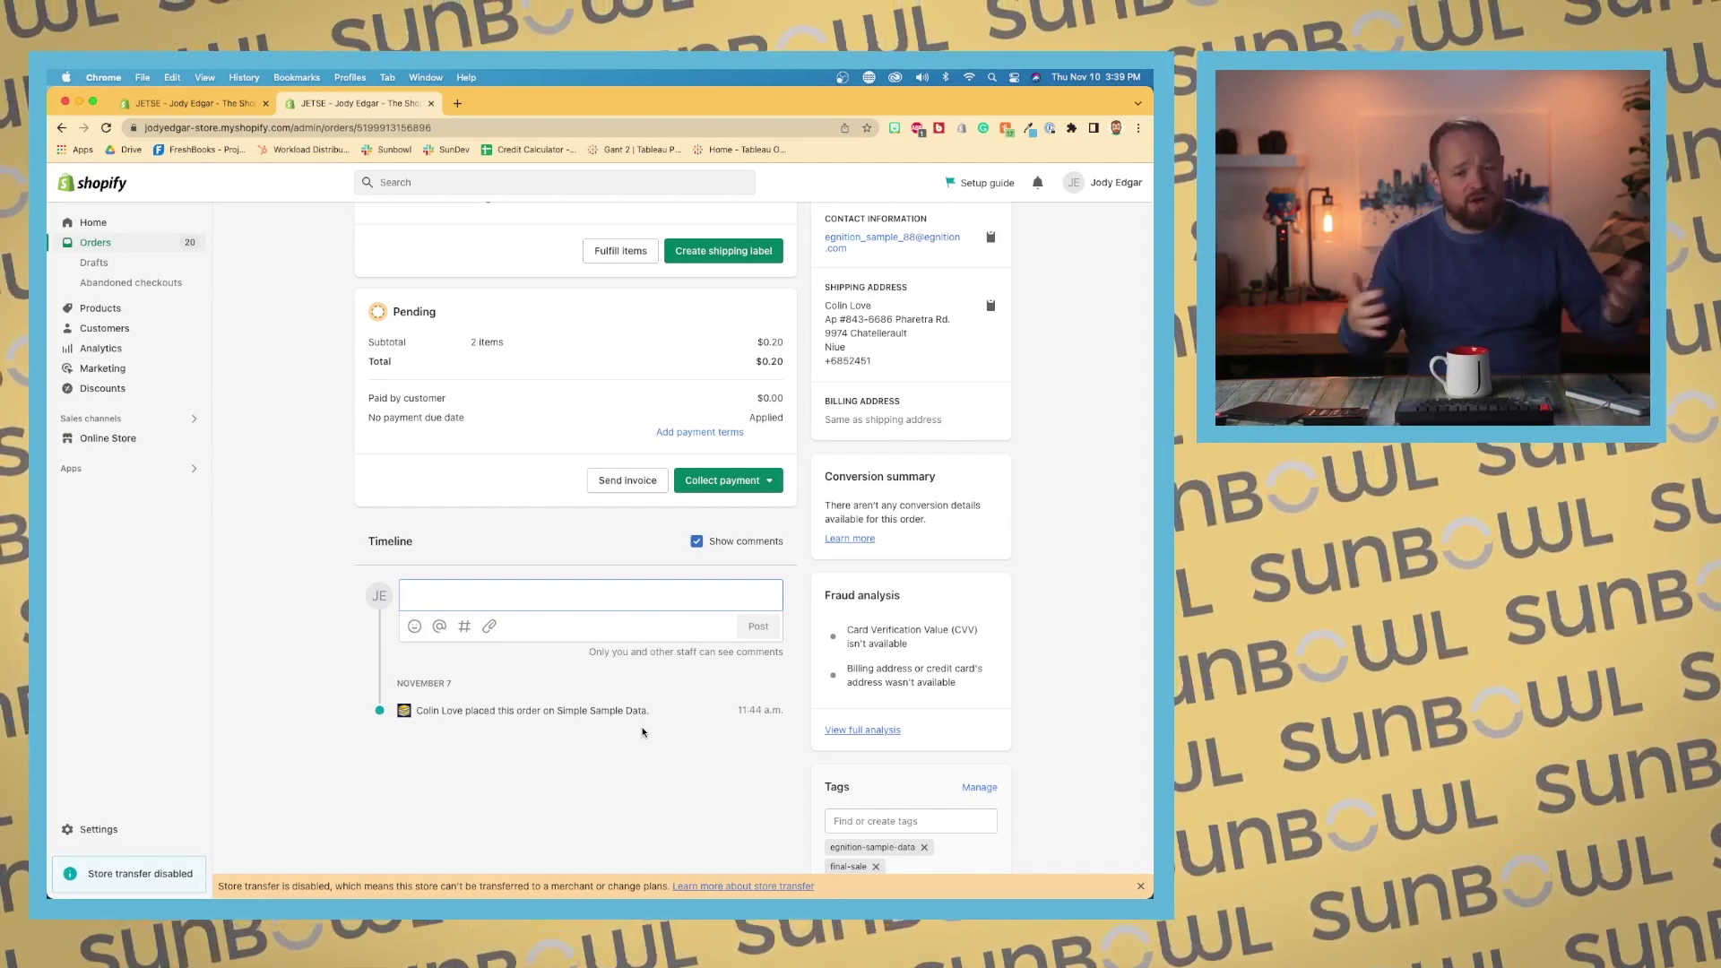
pyautogui.scroll(-1, 642, 732)
pyautogui.scroll(5, 642, 732)
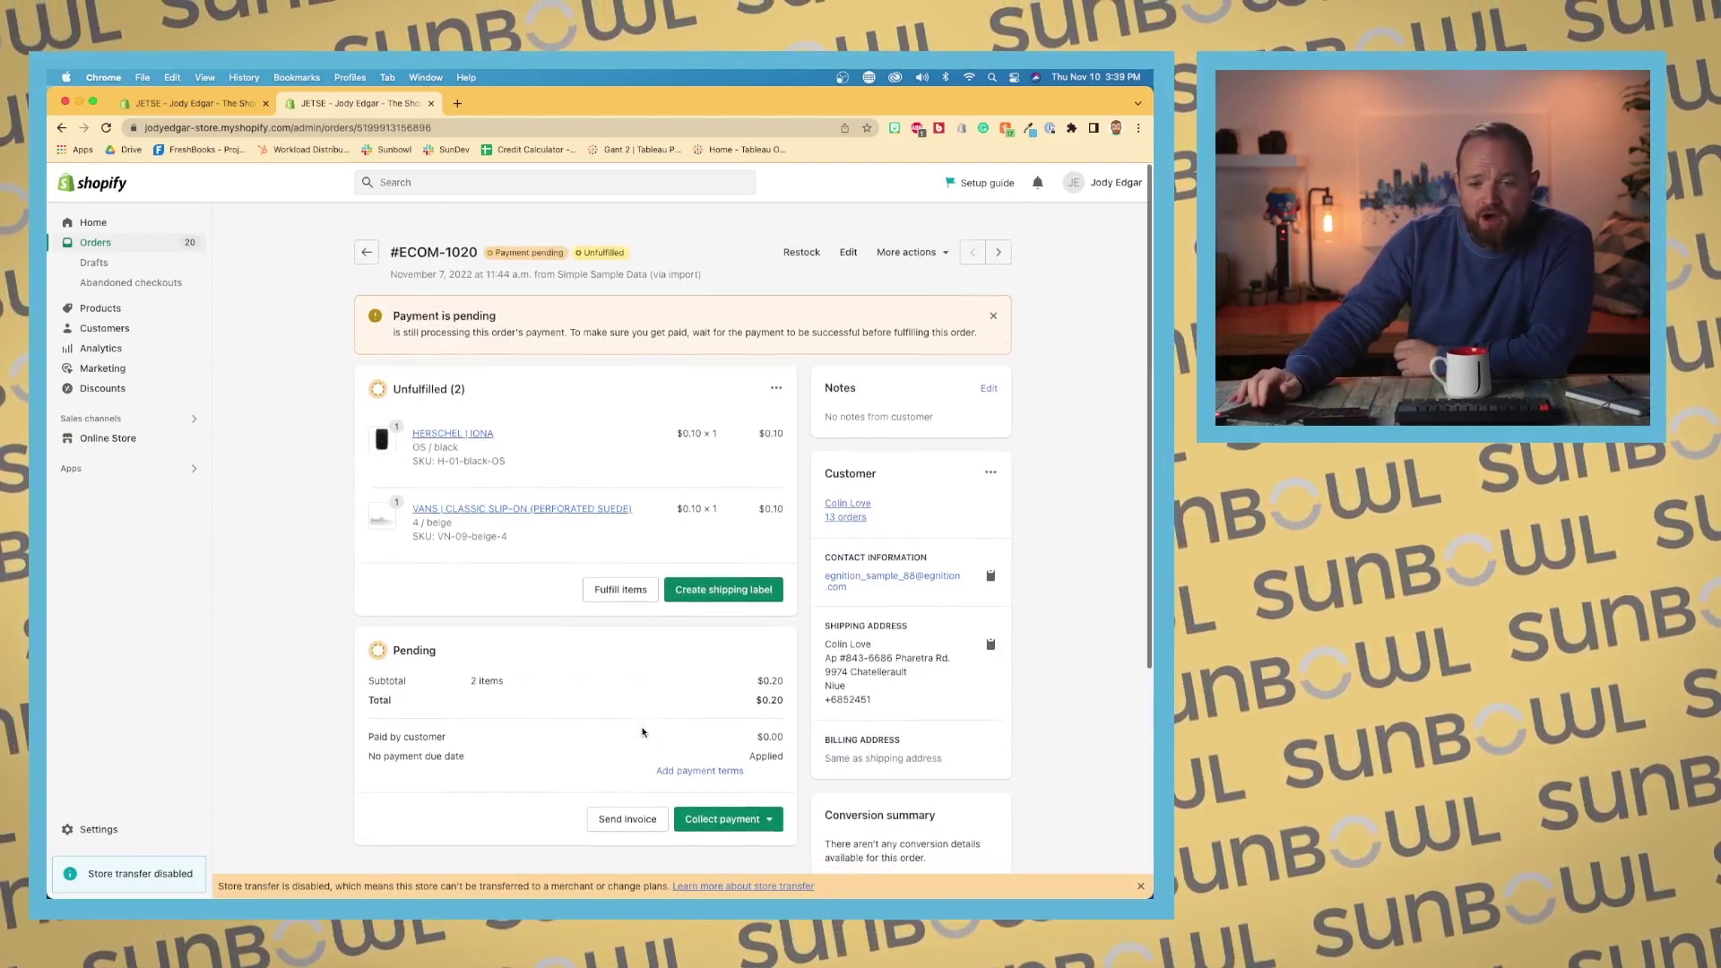